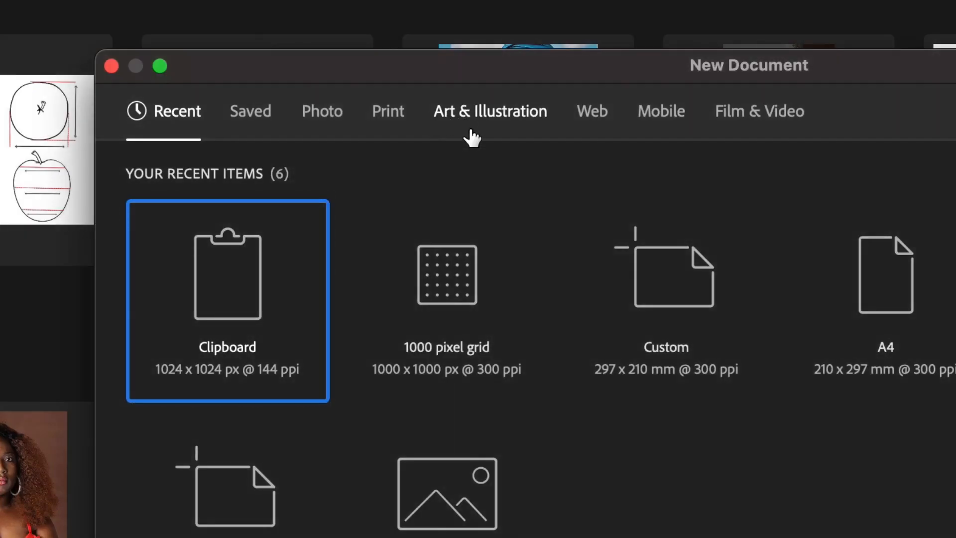
Step: Create a new document from the Art & Illustration 1080p preset, 1920 x 1080 px at 300 ppi, named Portrait study-1
left_click(472, 138)
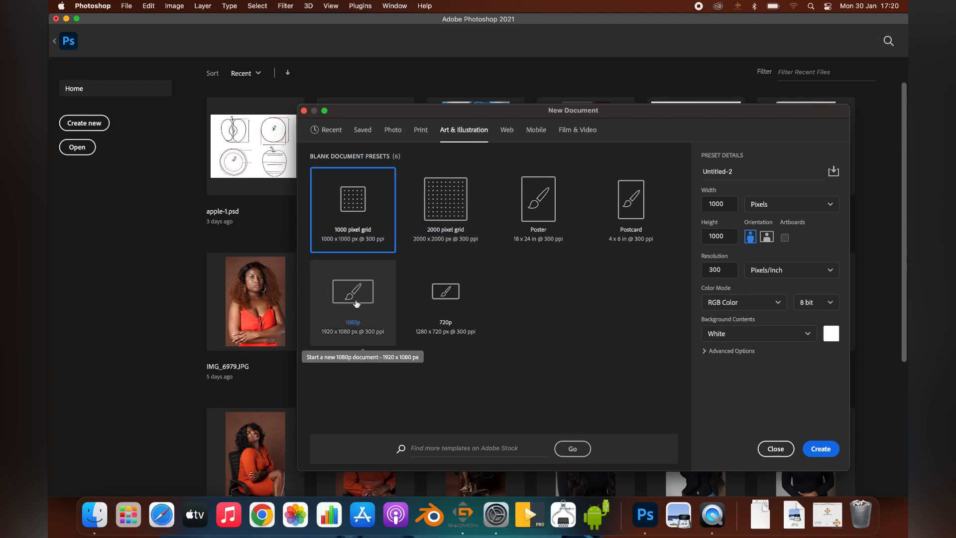
left_click(356, 302)
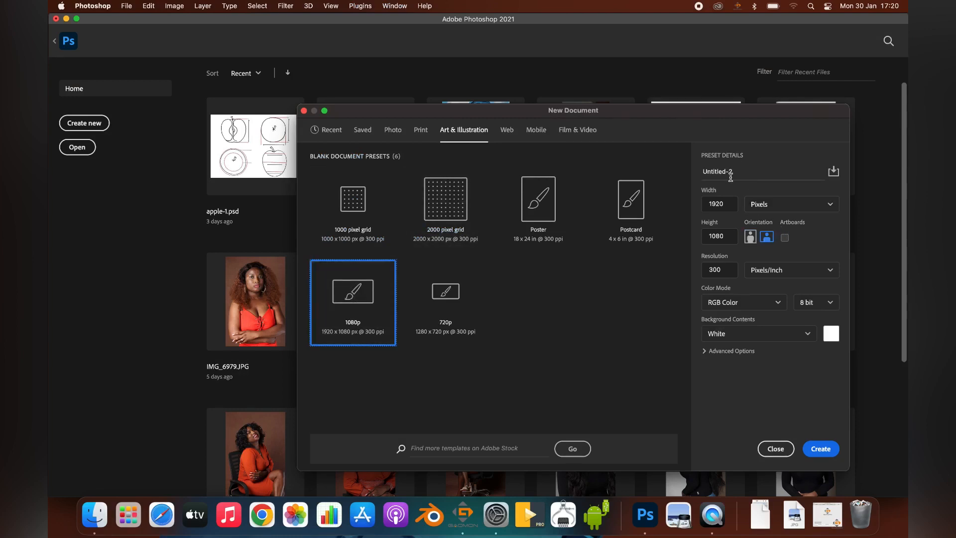
left_click_drag(726, 172, 686, 173)
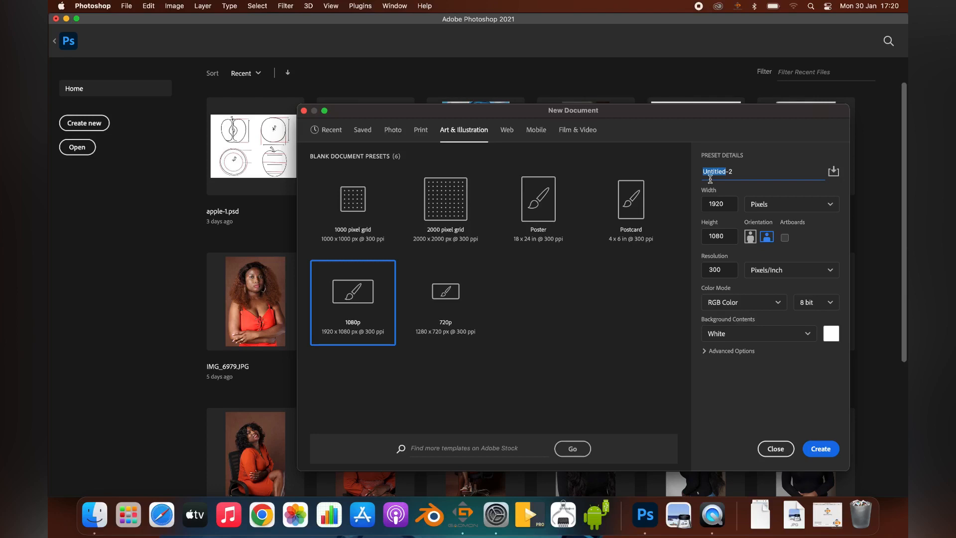
type("p")
key("BackSpace")
type("Portrait study")
left_click(752, 171)
key("BackSpace")
type("1")
left_click(826, 451)
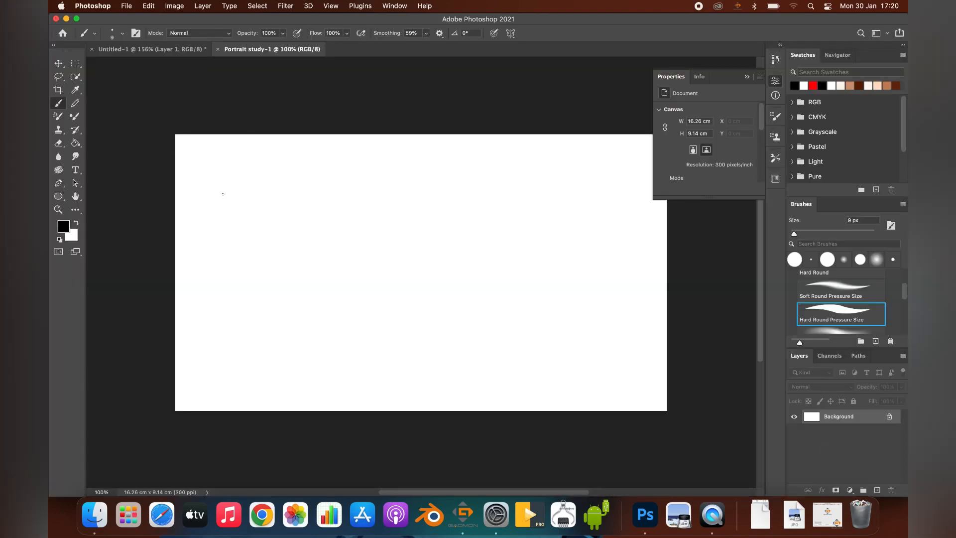
Step: Collapse the floating document Properties so the canvas is unobstructed
left_click(57, 210)
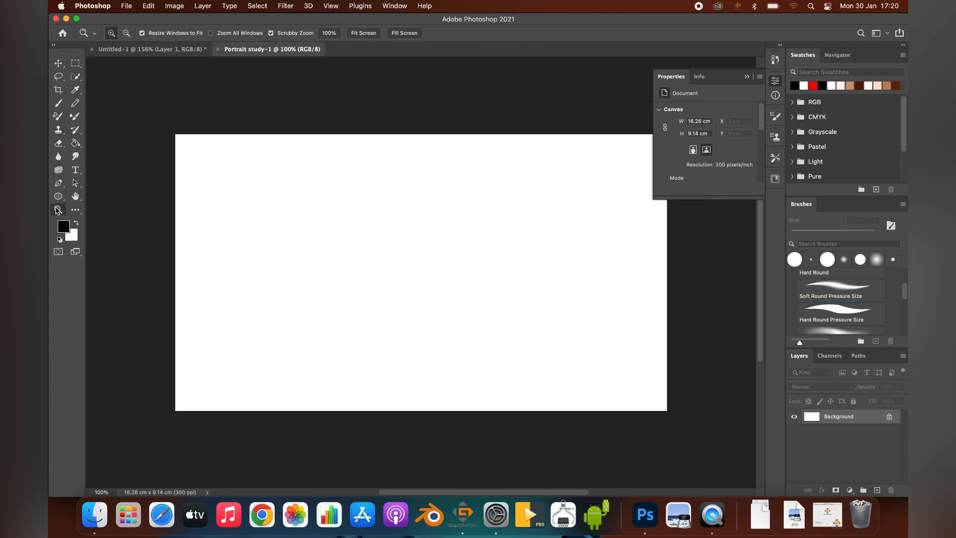
mouse_move(384, 187)
left_mouse_down()
mouse_move(363, 196)
mouse_move(389, 190)
left_mouse_up()
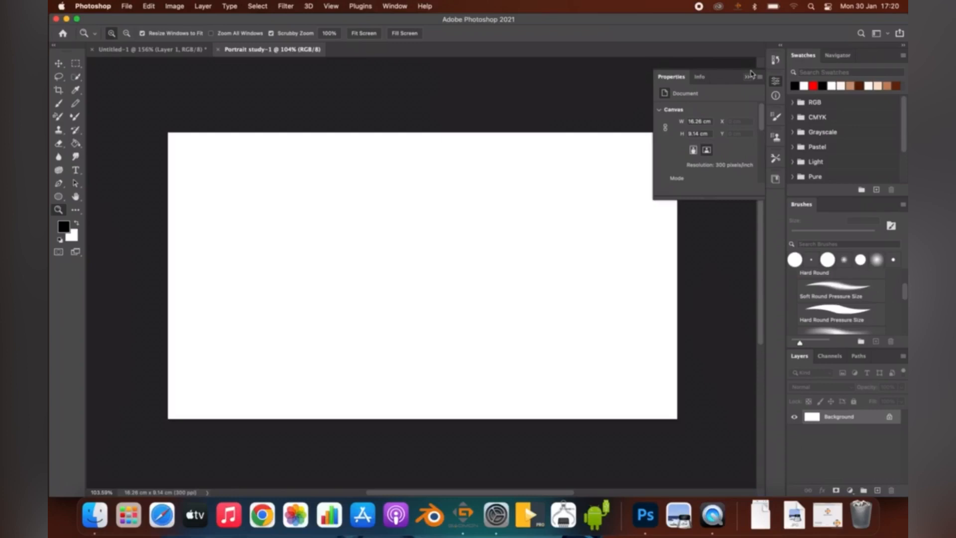
left_click(774, 81)
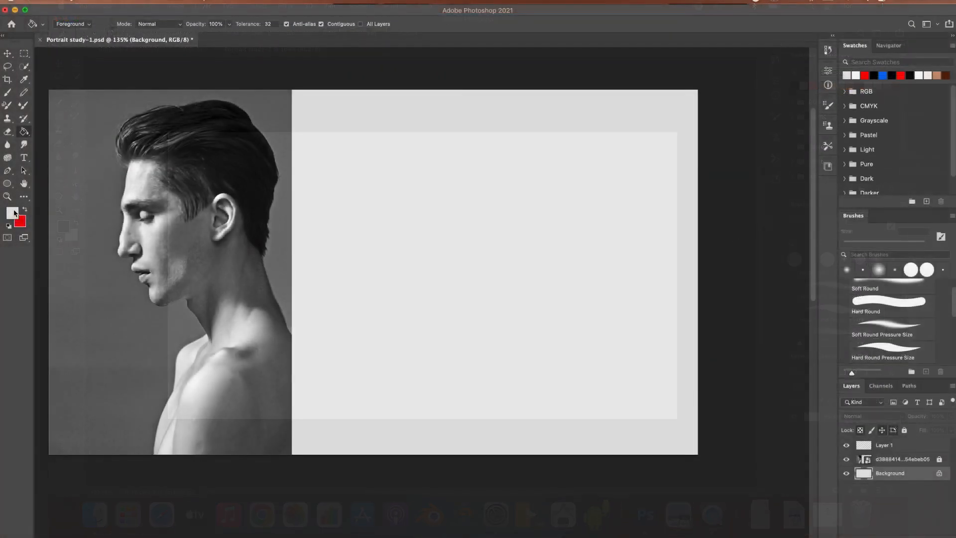
Step: Choose a darker neutral grey as the foreground colour and fill the Background layer with it using the Paint Bucket
left_click(64, 227)
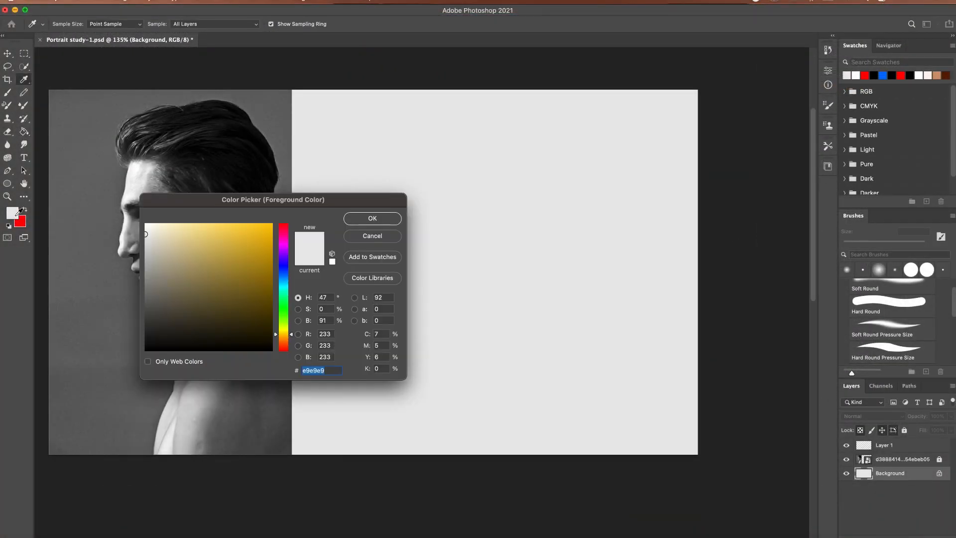
mouse_move(149, 259)
left_mouse_down()
mouse_move(146, 265)
mouse_move(142, 256)
left_mouse_up()
left_click(373, 218)
key("g")
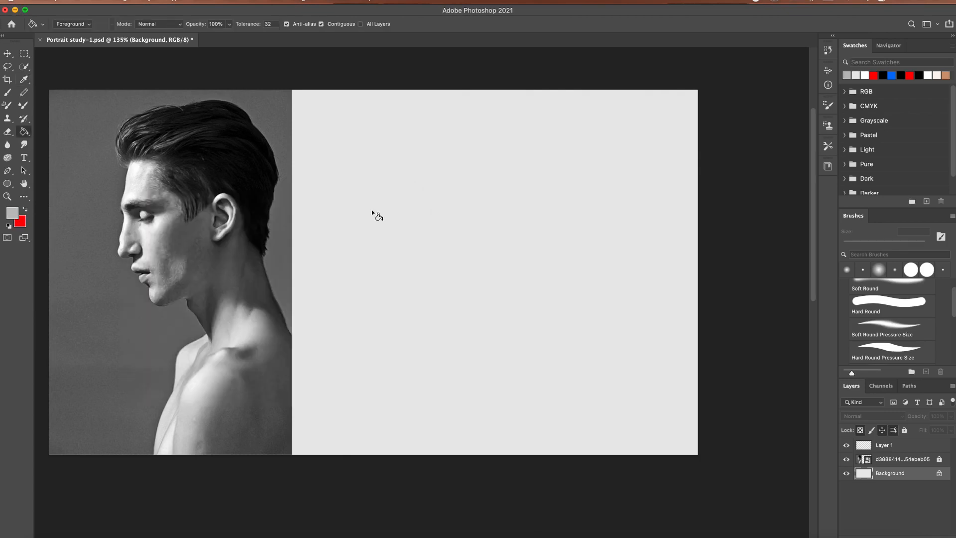
left_click(442, 233)
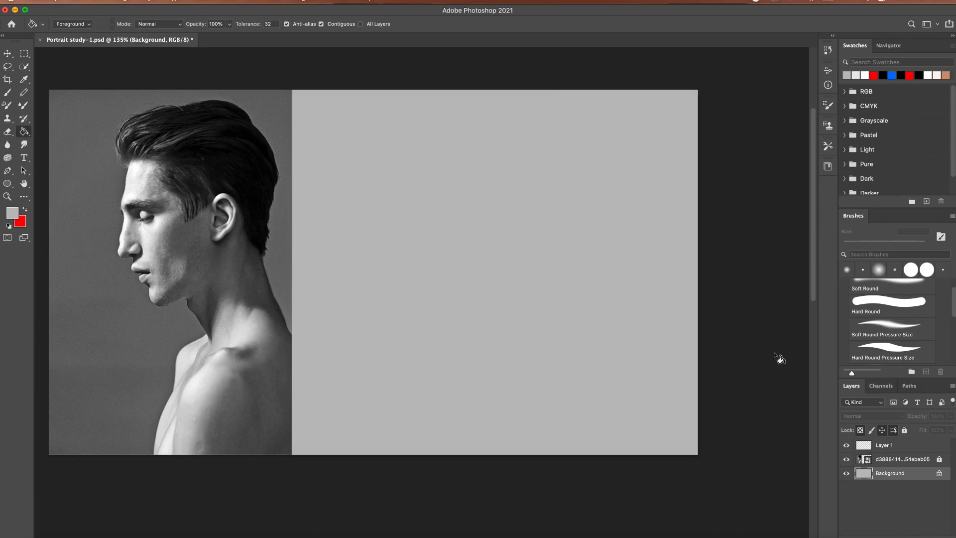
Step: Make Layer 1 active, swap the foreground and background colours, and set the foreground to pure red, ff0000
left_click(880, 446)
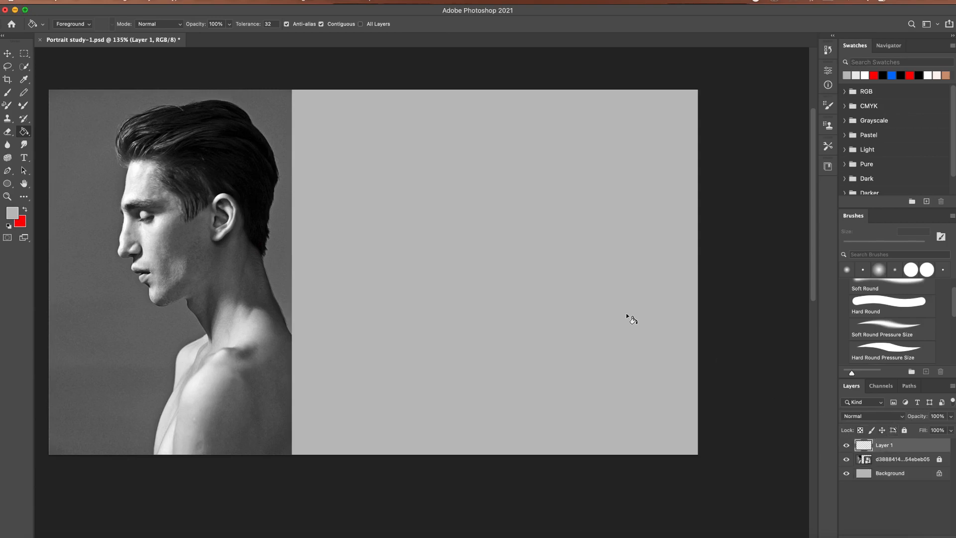
left_click(24, 211)
left_click(16, 213)
mouse_move(180, 321)
left_mouse_down()
mouse_move(121, 354)
mouse_move(271, 224)
left_mouse_up()
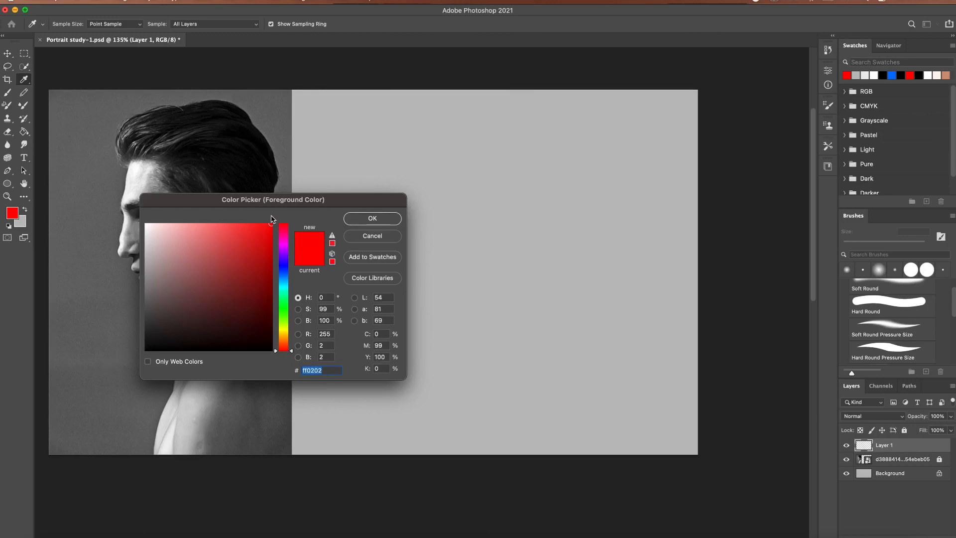
left_click(378, 243)
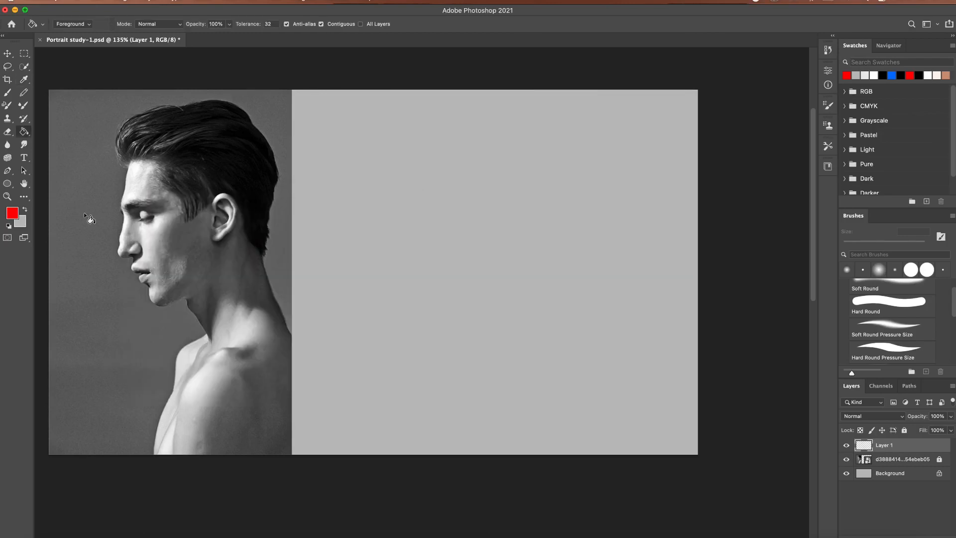
left_click(17, 213)
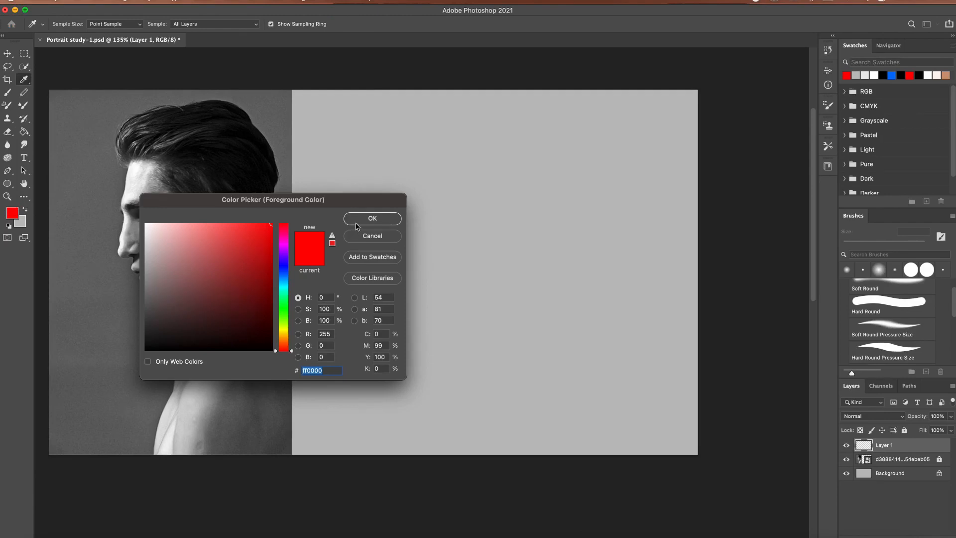
left_click(359, 224)
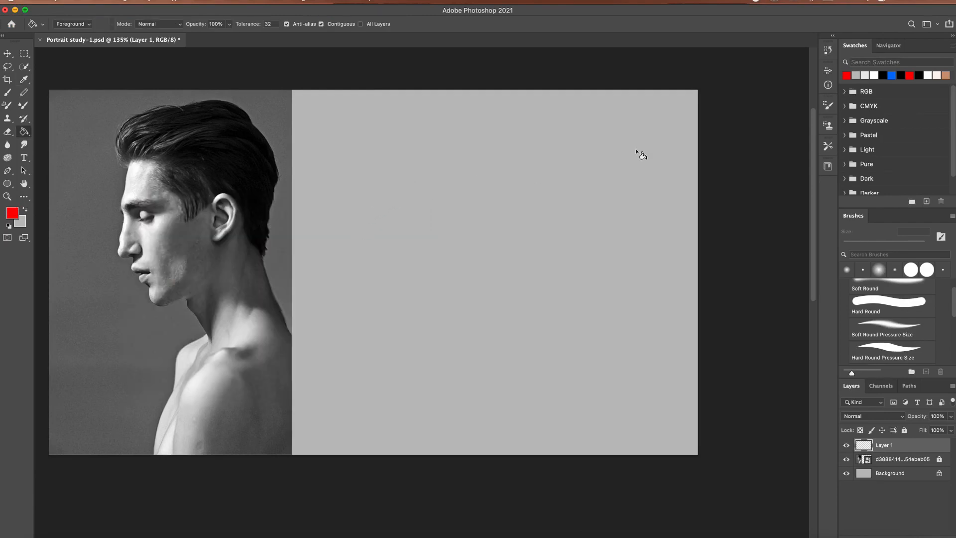
Step: Draw a thin red guide line from the top of the ear across the grey area with the 10 px Hard Round Pressure Size brush
left_click(8, 93)
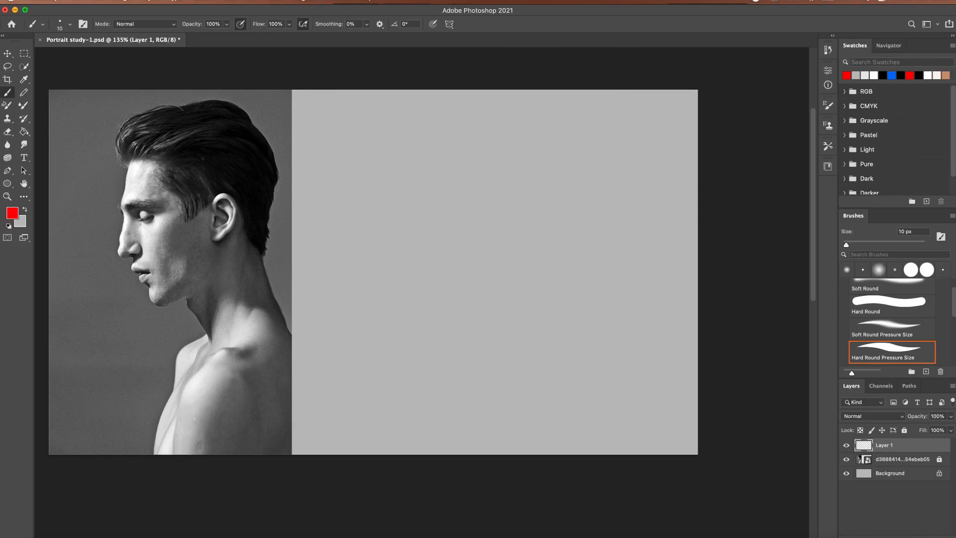
left_click_drag(119, 206, 606, 249)
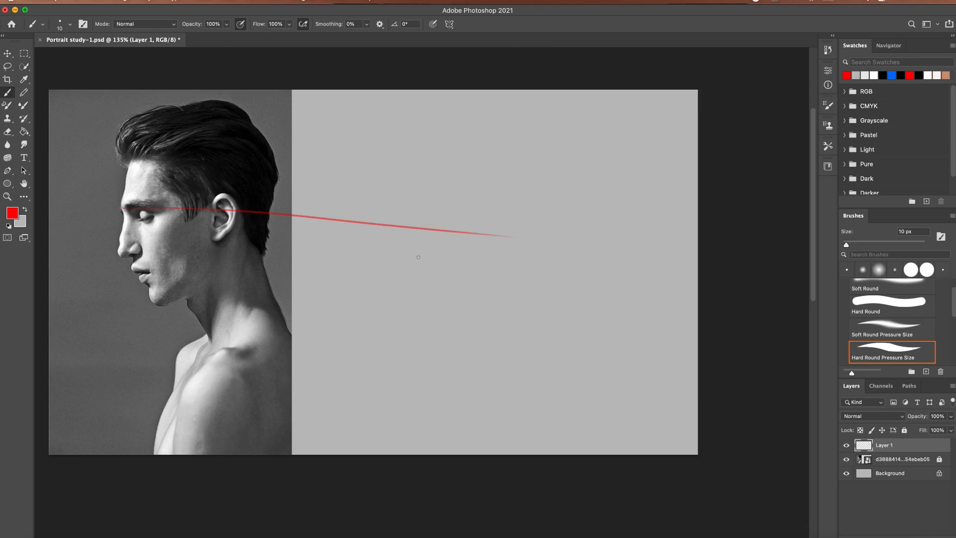
key("super+z")
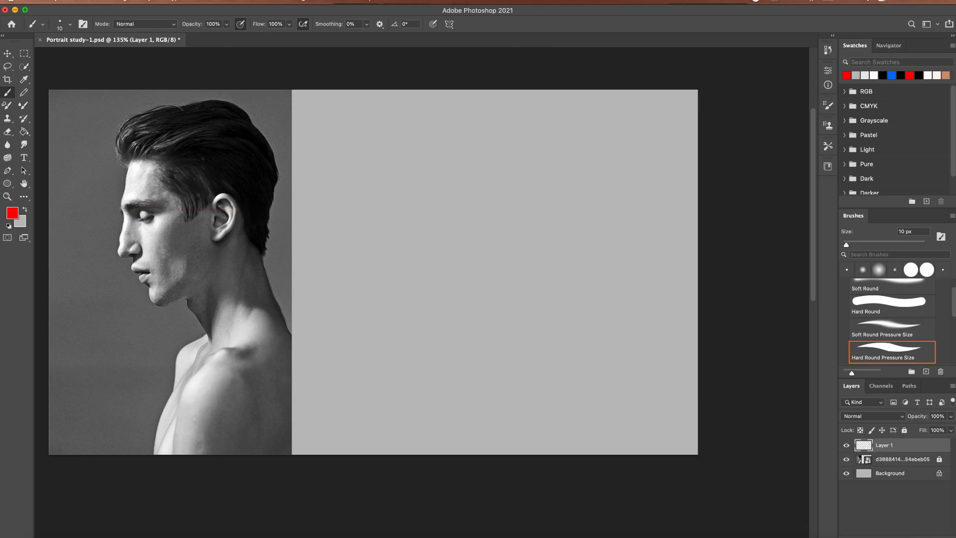
left_click_drag(458, 194, 462, 194)
left_click_drag(125, 177, 565, 167)
key("super+z")
mouse_move(142, 260)
left_mouse_down()
mouse_move(588, 242)
mouse_move(565, 242)
left_mouse_up()
key("super+z")
Step: Set the brush smoothing to 20% and draw a red guide line from the eyebrow across the grey area
left_click(367, 24)
left_click_drag(368, 37, 376, 37)
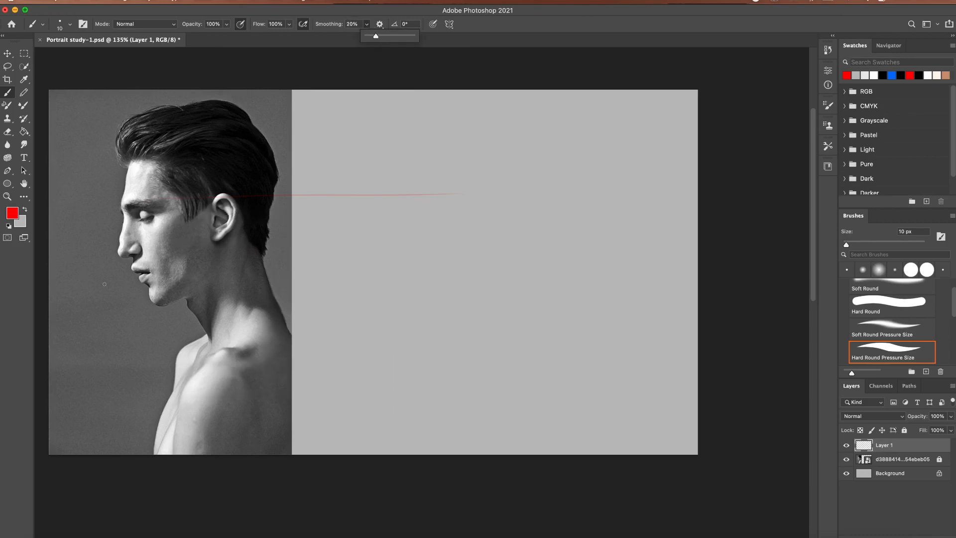
left_click_drag(149, 203, 490, 201)
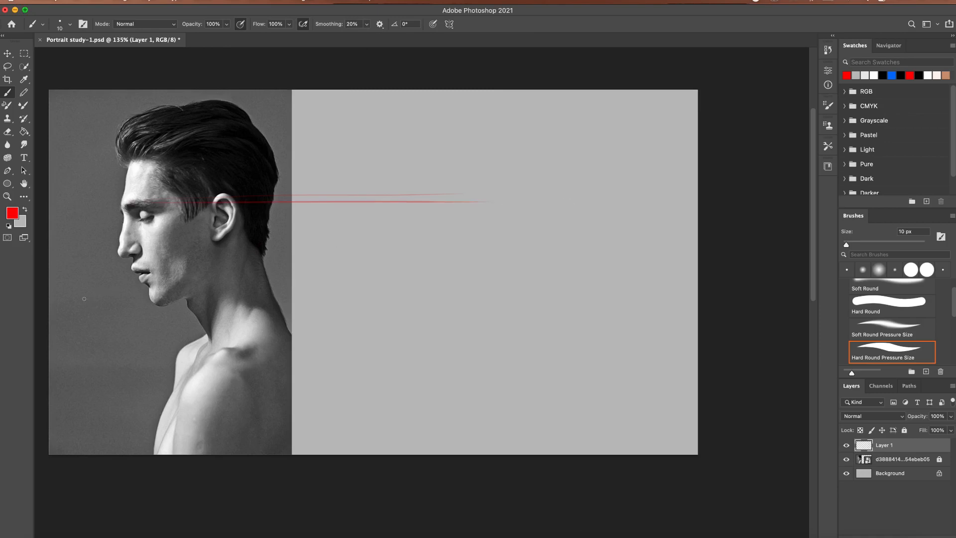
left_click_drag(137, 259, 501, 251)
left_click_drag(147, 273, 499, 281)
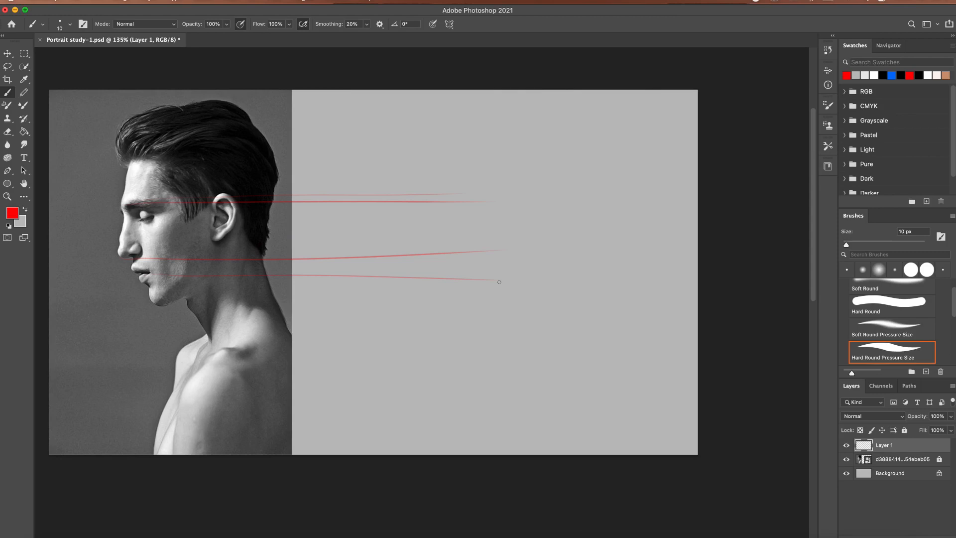
key("super+z")
key("z")
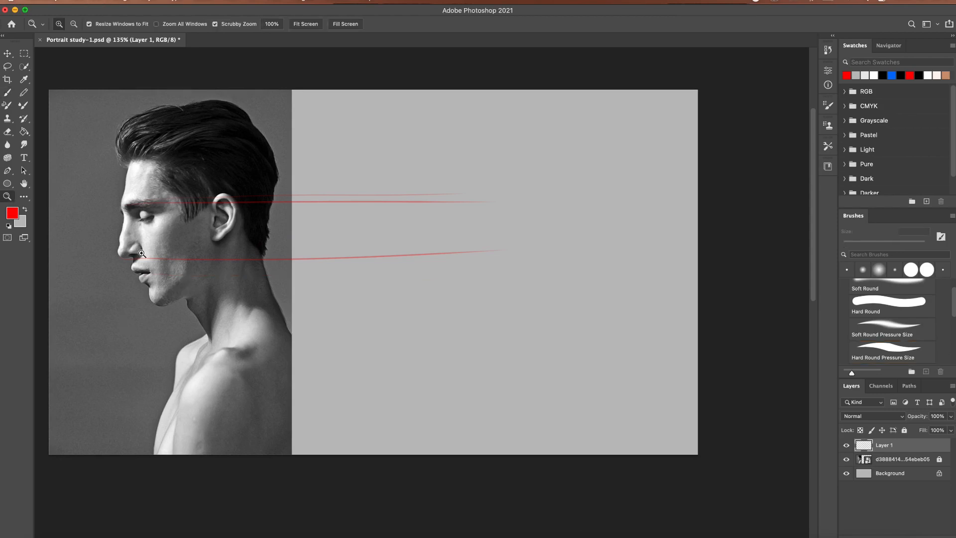
key("super+z")
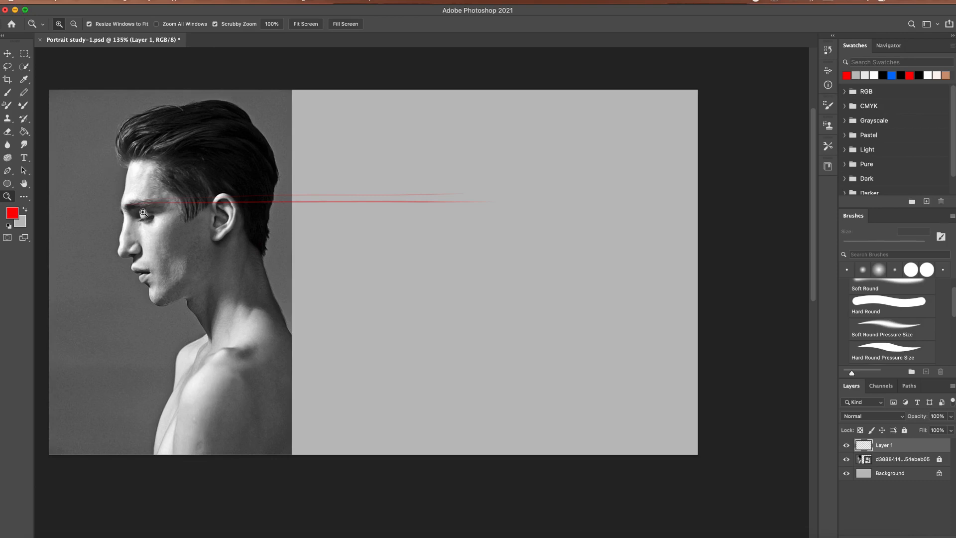
Step: Brush red horizontal guide lines from the base of the nose, the lips and the chin across the grey area
left_click(160, 209)
left_click_drag(160, 209, 125, 200)
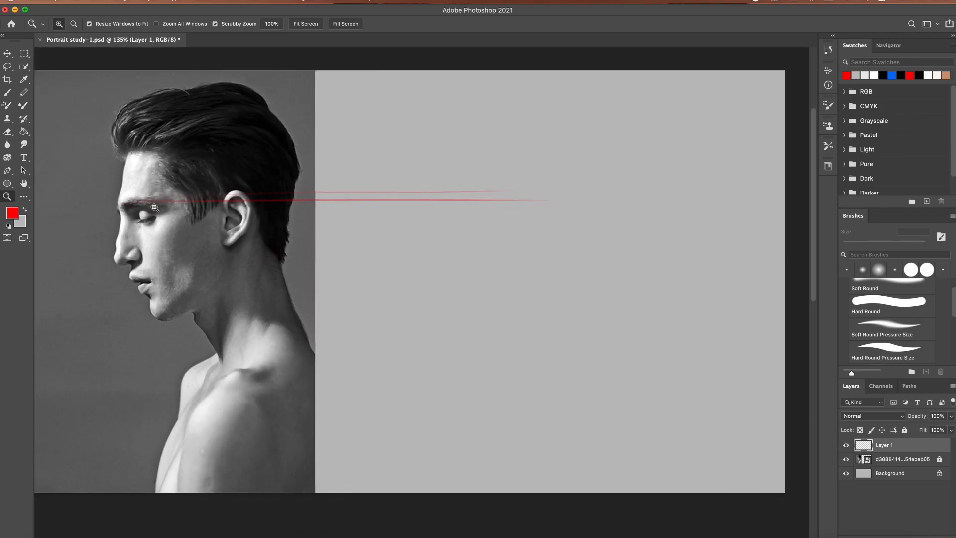
left_click(8, 92)
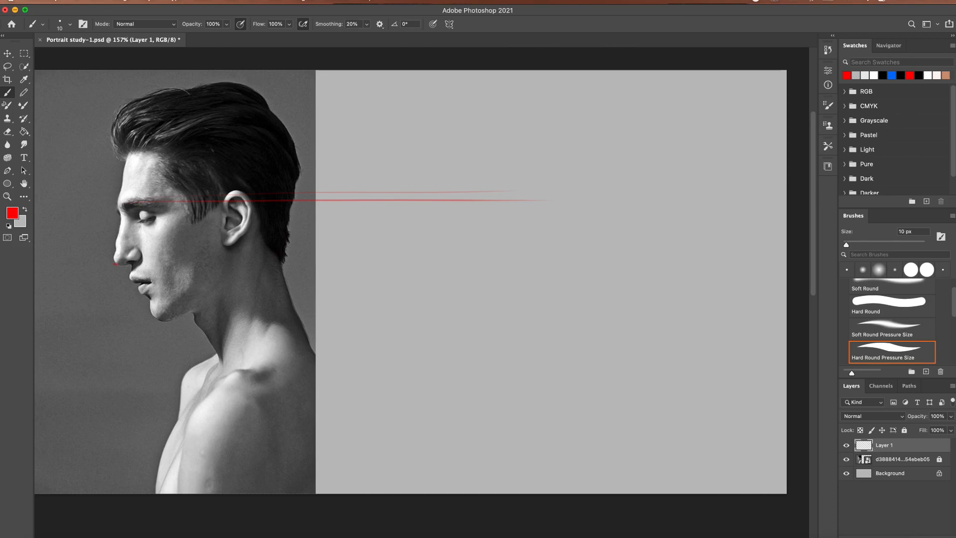
left_click_drag(115, 264, 434, 255)
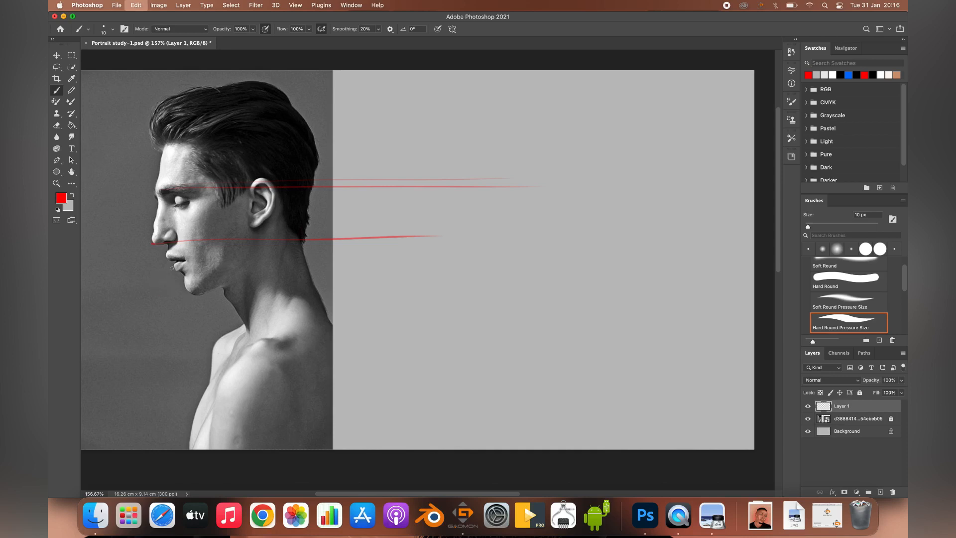
left_click_drag(173, 261, 521, 253)
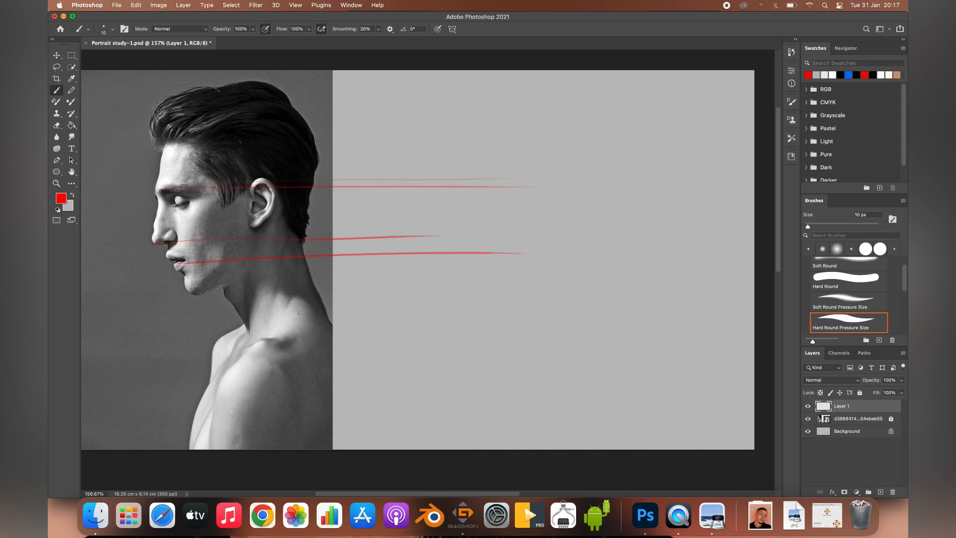
mouse_move(194, 292)
left_mouse_down()
mouse_move(570, 304)
mouse_move(548, 300)
left_mouse_up()
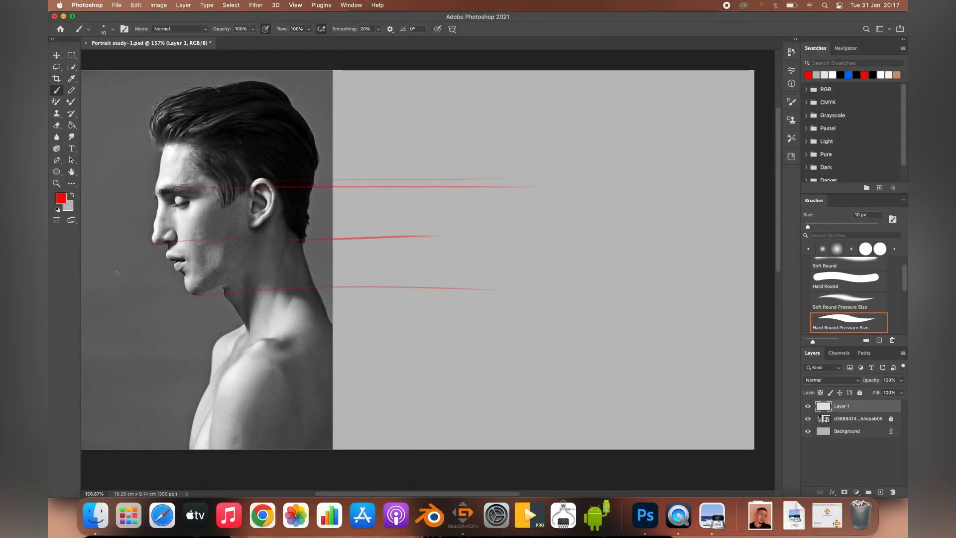
left_click_drag(185, 259, 468, 257)
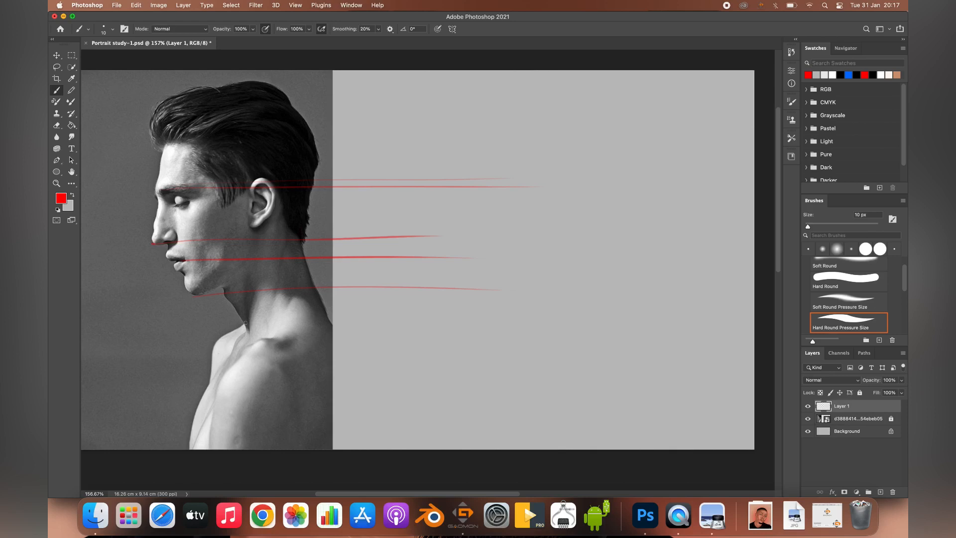
left_click_drag(247, 327, 451, 312)
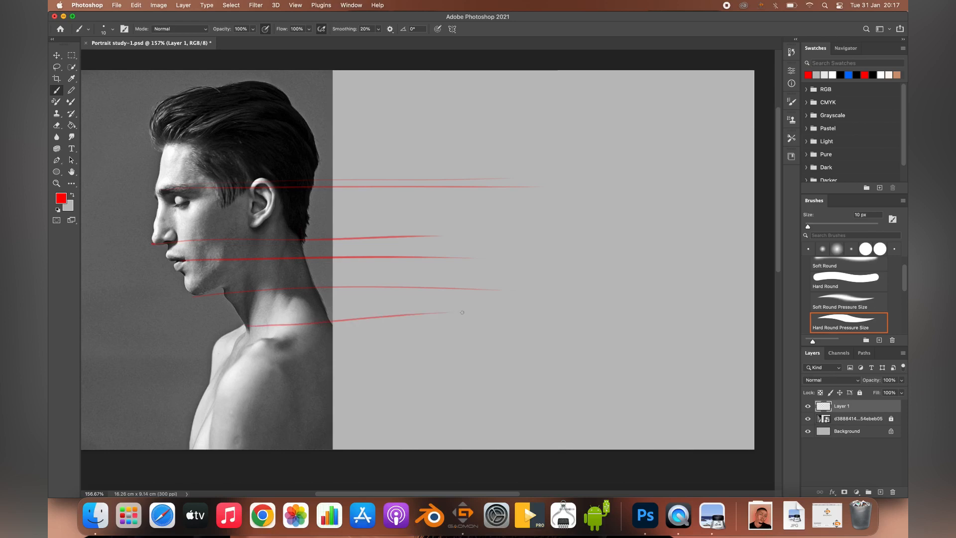
key("super+z")
left_click_drag(246, 326, 540, 310)
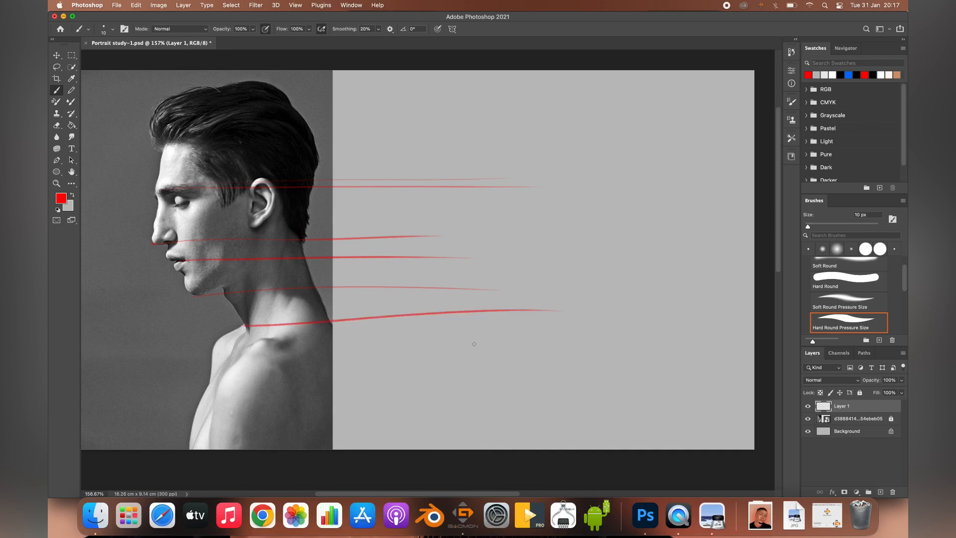
key("super+z")
Step: Brush level red guide lines from the base of the neck and from the front of the chest across the grey area
left_click_drag(253, 324, 486, 323)
left_click_drag(210, 385, 529, 370)
key("super+z")
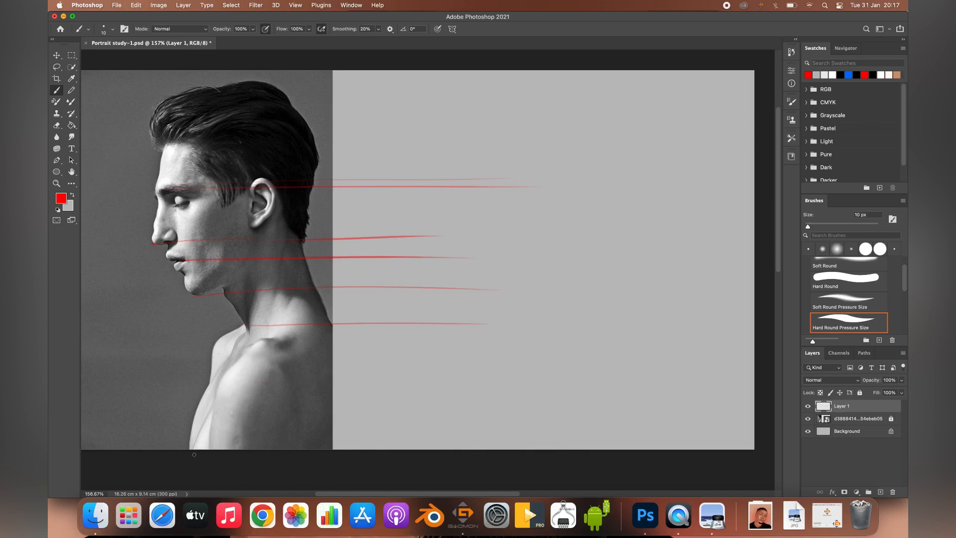
left_click_drag(207, 384, 521, 388)
Step: Extend the nose, lip, chin and neck guide lines farther across the grey area with short red strokes
left_click_drag(449, 260, 548, 259)
left_click_drag(458, 291, 560, 293)
key("super+z")
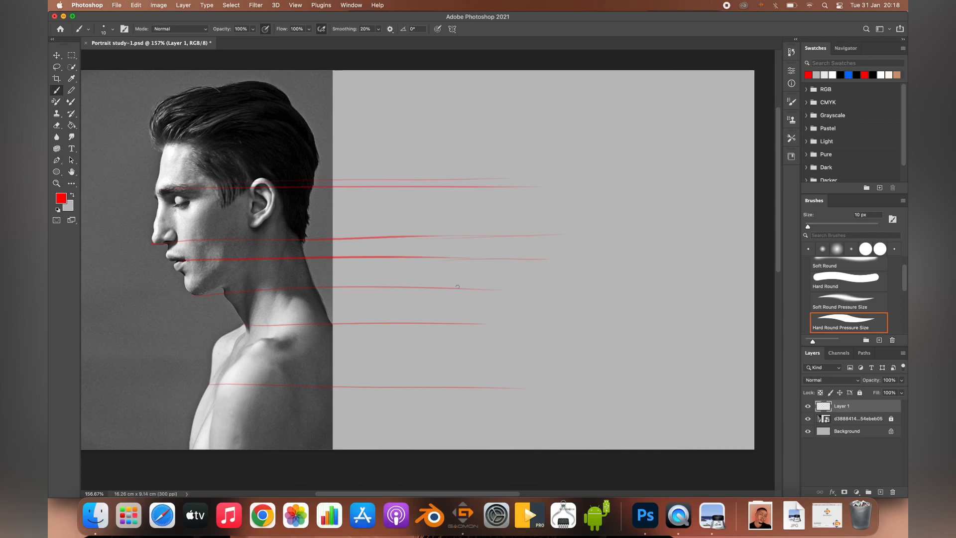
left_click_drag(486, 288, 553, 285)
left_click_drag(478, 323, 548, 323)
Step: Add a new layer above the guide lines and set the brush colour to black
left_click(880, 492)
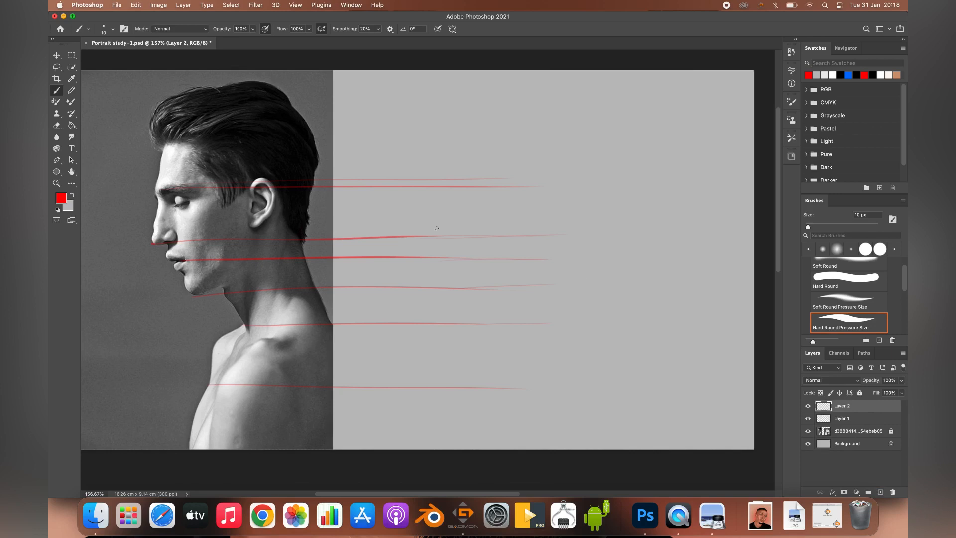
left_click(67, 199)
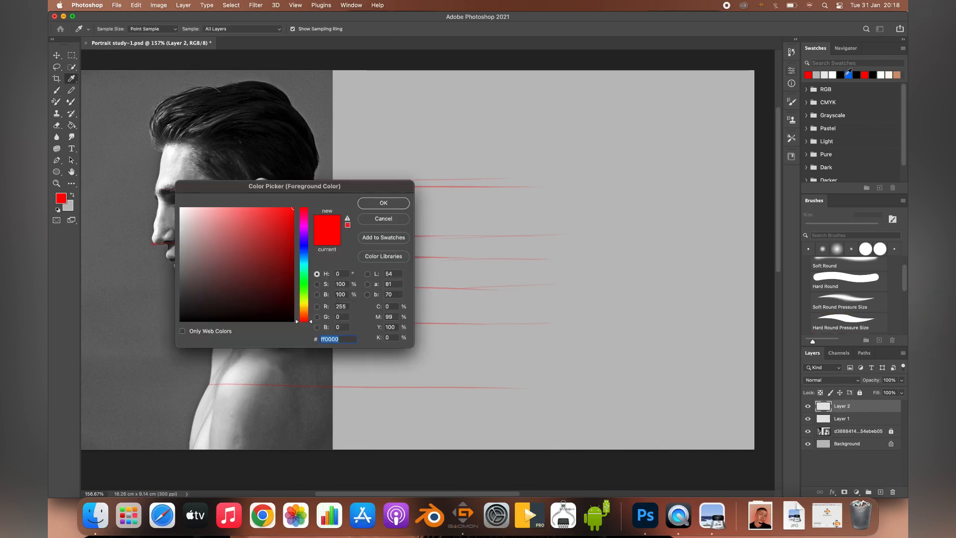
left_click(181, 321)
left_click(384, 203)
key("b")
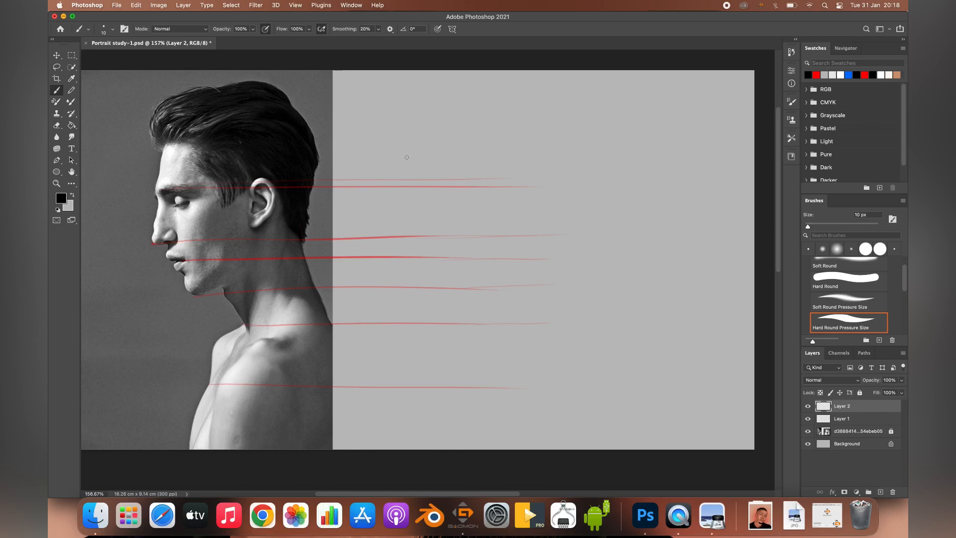
Step: Sketch the face profile in black against the guides, with the forehead, brow, eye, nose, lips, chin, sideburn and front of the neck
mouse_move(395, 189)
left_mouse_down()
mouse_move(388, 229)
mouse_move(406, 237)
left_mouse_up()
left_click_drag(581, 319, 605, 315)
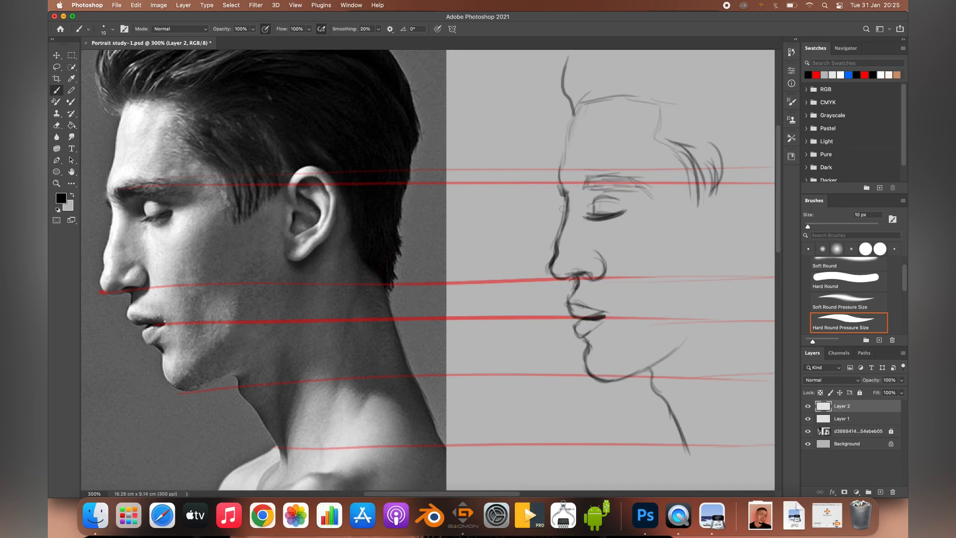
mouse_move(576, 106)
left_mouse_down()
mouse_move(561, 164)
mouse_move(567, 196)
left_mouse_up()
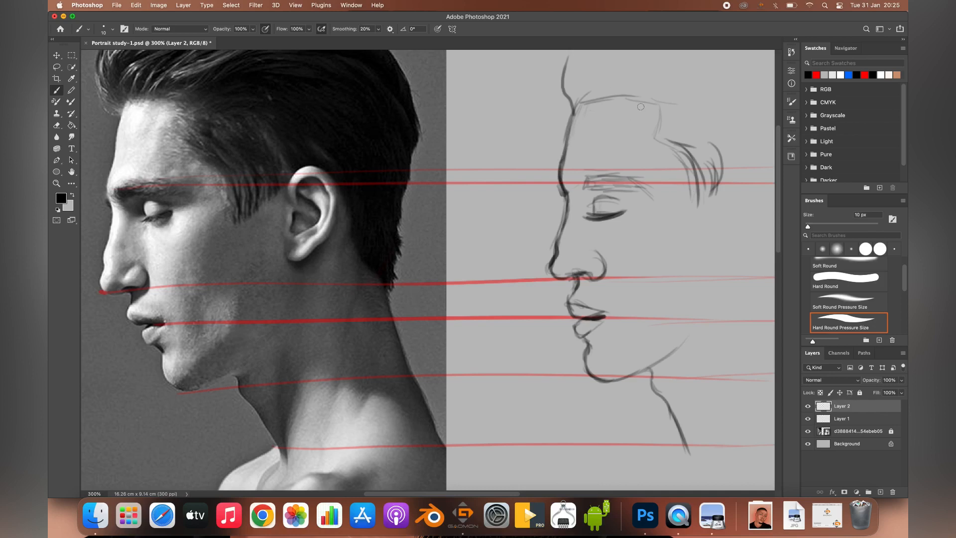
Step: Erase the upper part of the forehead line and the hair stroke above it
left_click(57, 125)
mouse_move(572, 99)
left_mouse_down()
mouse_move(567, 130)
mouse_move(553, 119)
left_mouse_up()
left_click_drag(558, 70, 526, 83)
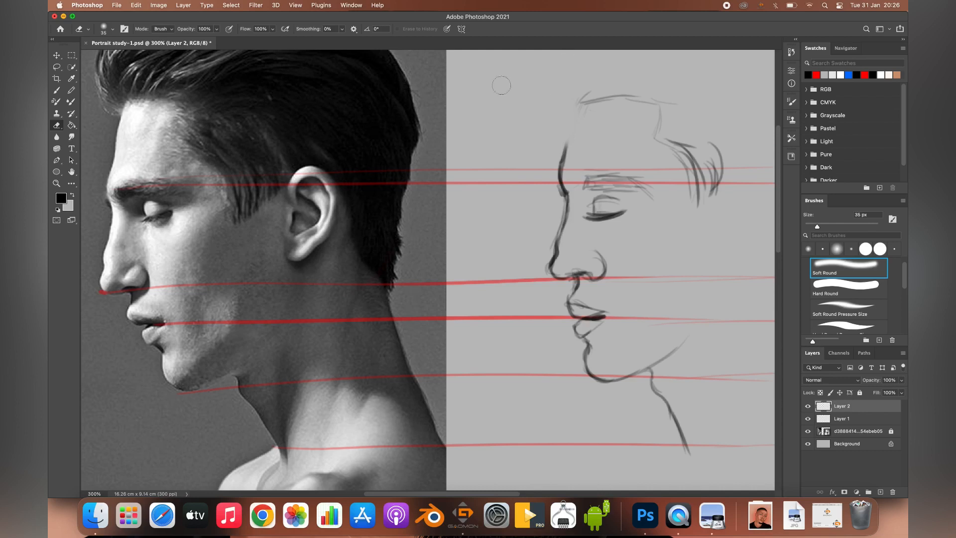
Step: Sketch the base of the neck and the line sloping from it down to the front shoulder
left_click(55, 92)
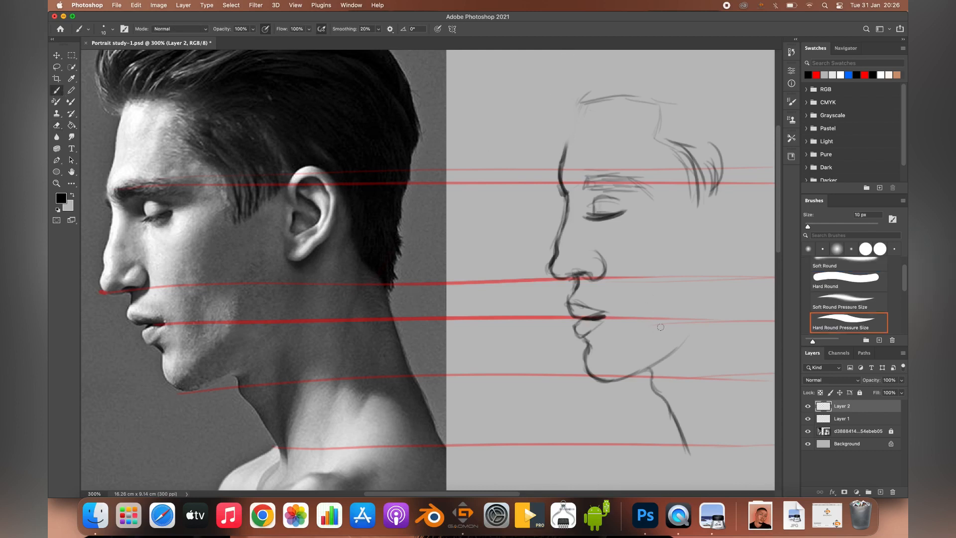
left_click_drag(692, 448, 687, 405)
left_click_drag(674, 437, 603, 490)
mouse_move(683, 448)
left_mouse_down()
mouse_move(650, 468)
mouse_move(643, 460)
mouse_move(668, 452)
mouse_move(655, 418)
mouse_move(674, 450)
mouse_move(633, 459)
left_mouse_up()
key("e")
left_click(56, 90)
key("super+z")
left_click_drag(680, 433, 602, 486)
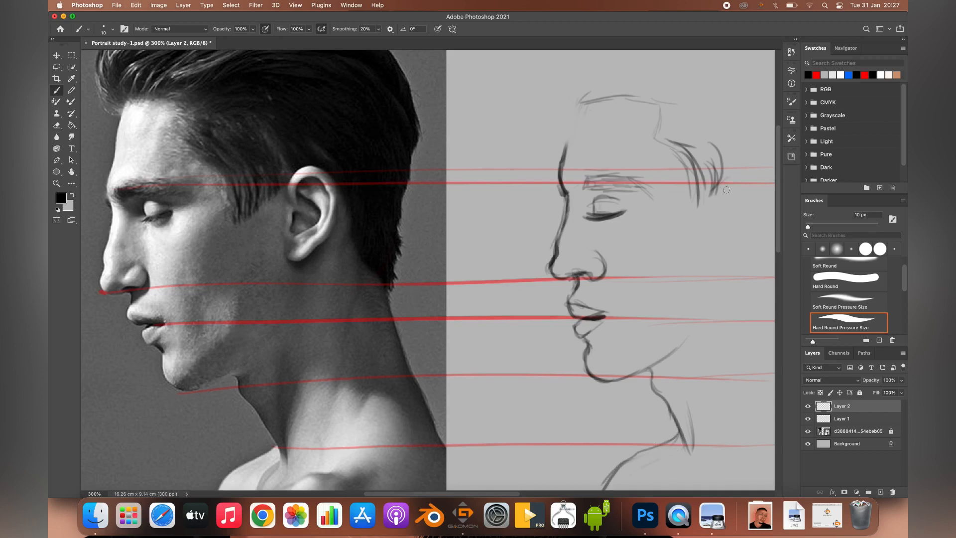
Step: Sketch the ear with its inner folds, the jawline up towards it and the hairline behind it
left_click_drag(756, 195, 739, 246)
left_click_drag(723, 201, 722, 265)
left_click_drag(662, 361, 713, 282)
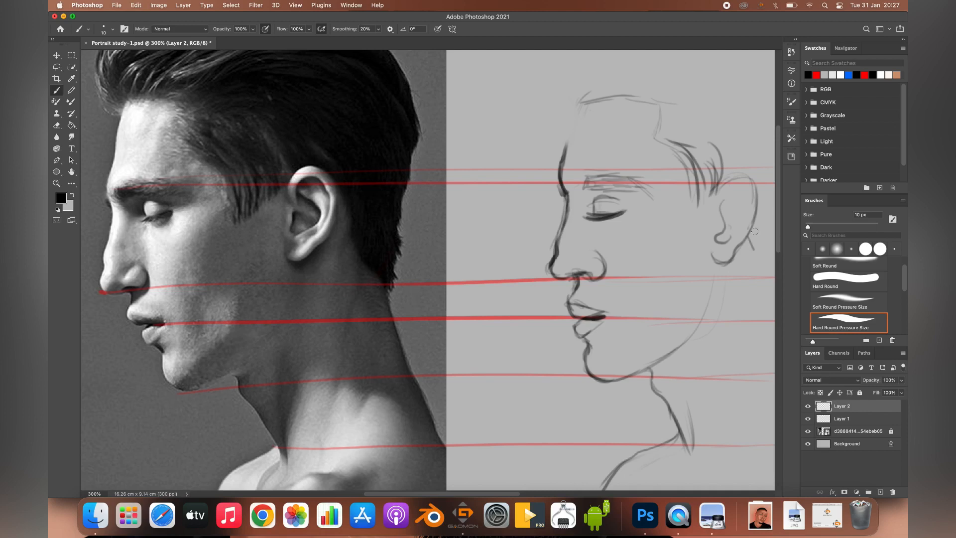
left_click_drag(752, 204, 775, 278)
key("super+z")
mouse_move(749, 201)
left_mouse_down()
mouse_move(732, 251)
mouse_move(744, 230)
left_mouse_up()
left_click_drag(725, 194, 733, 216)
mouse_move(741, 191)
left_mouse_down()
mouse_move(746, 212)
mouse_move(731, 237)
left_mouse_up()
Step: Sketch the swept front tuft of hair above the forehead with short curved strokes
left_click_drag(556, 58, 545, 90)
mouse_move(543, 54)
left_mouse_down()
mouse_move(533, 72)
mouse_move(559, 134)
left_mouse_up()
left_click_drag(549, 43, 564, 122)
left_click_drag(491, 121, 473, 31)
left_click_drag(566, 61, 572, 106)
mouse_move(538, 92)
left_mouse_down()
mouse_move(566, 123)
mouse_move(567, 140)
left_mouse_up()
key("super+z")
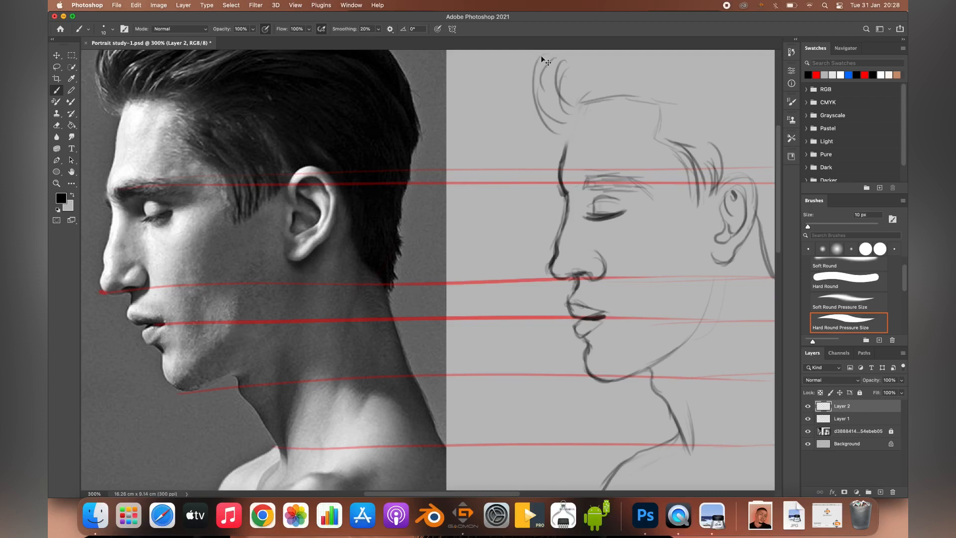
Step: Outline the hair over the top and back of the head, and sketch the back of the neck, shoulder and chest lines
left_click(57, 184)
left_click(551, 190, "super")
key("super+z")
left_click_drag(570, 169, 589, 145)
left_click(57, 90)
left_click(645, 227)
left_click(479, 184)
left_click(844, 407)
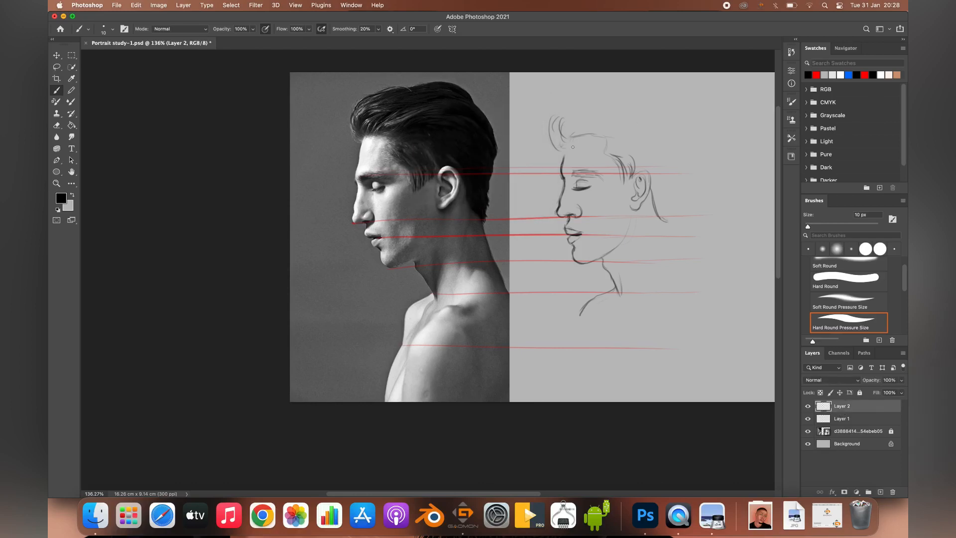
left_click_drag(609, 142, 572, 149)
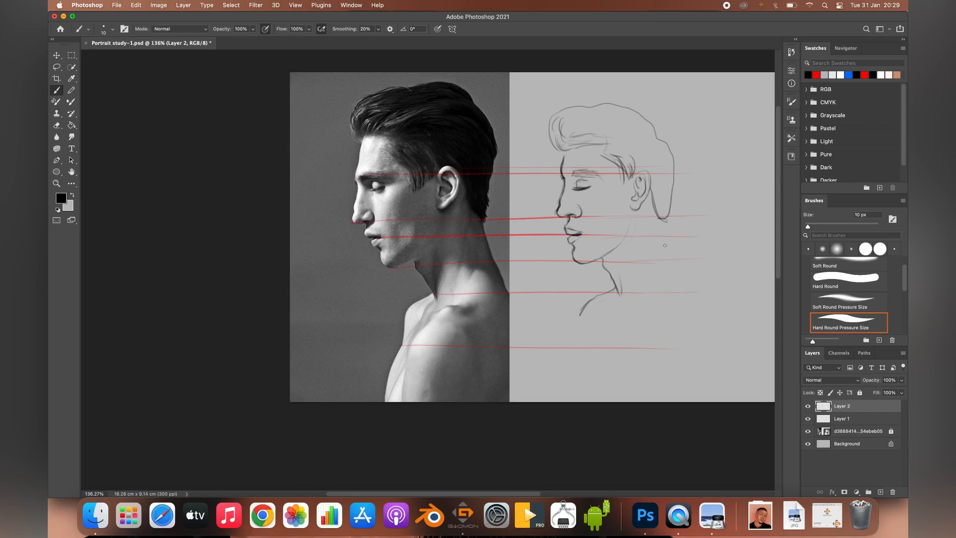
left_click_drag(670, 236, 697, 289)
key("super+z")
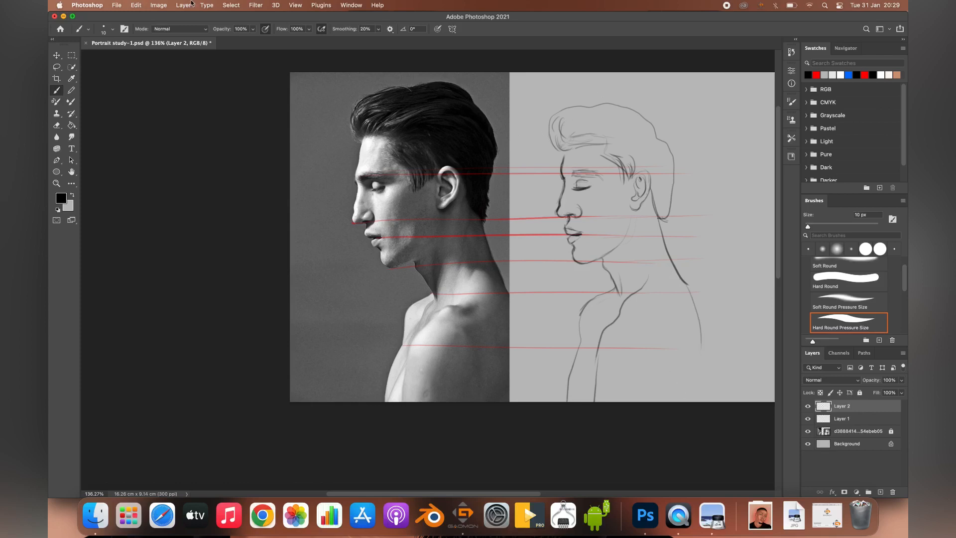
Step: Open the sketch layer in Liquify at 200% and move its window aside so the reference photo stays visible
left_click(256, 5)
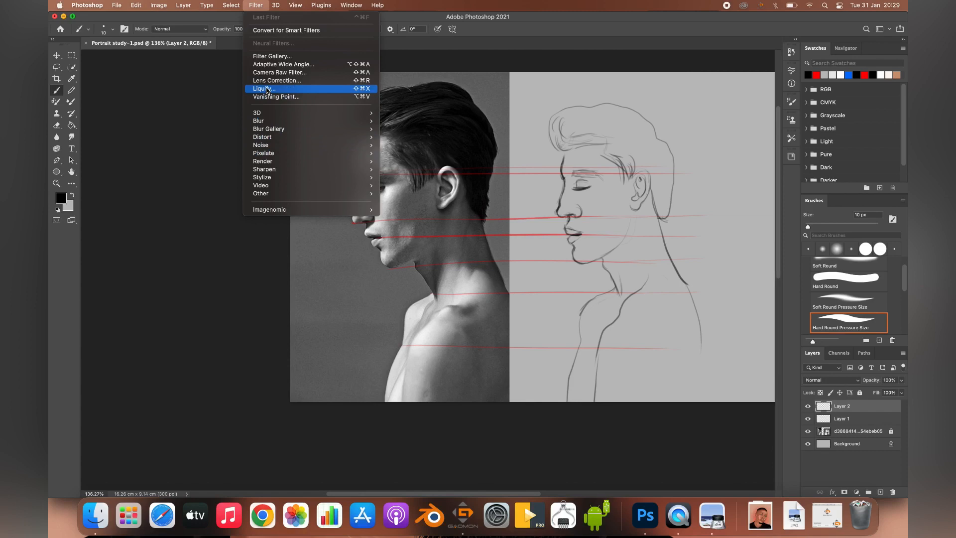
left_click(264, 88)
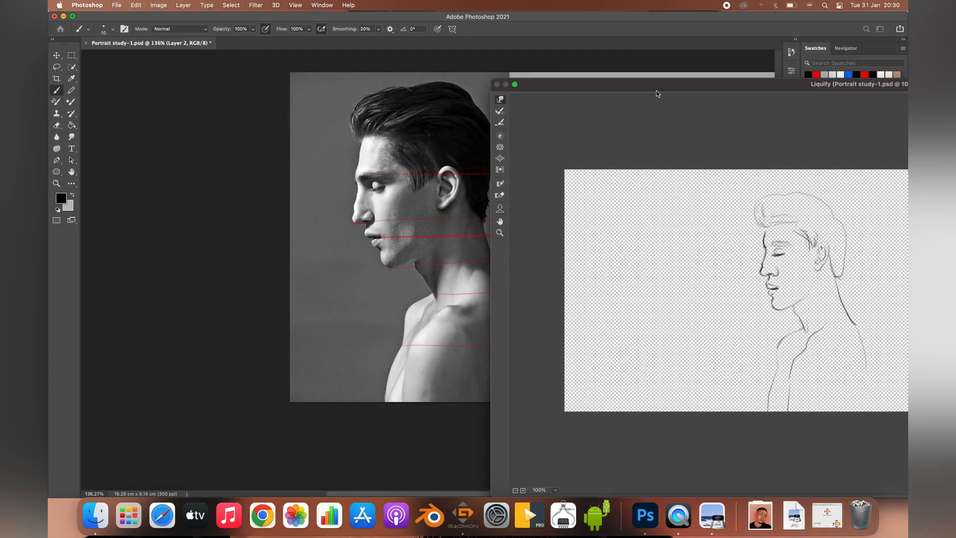
left_click(500, 232)
left_click(688, 268)
left_click(500, 221)
mouse_move(797, 251)
left_mouse_down()
mouse_move(732, 217)
mouse_move(646, 205)
left_mouse_up()
left_click_drag(798, 82, 830, 56)
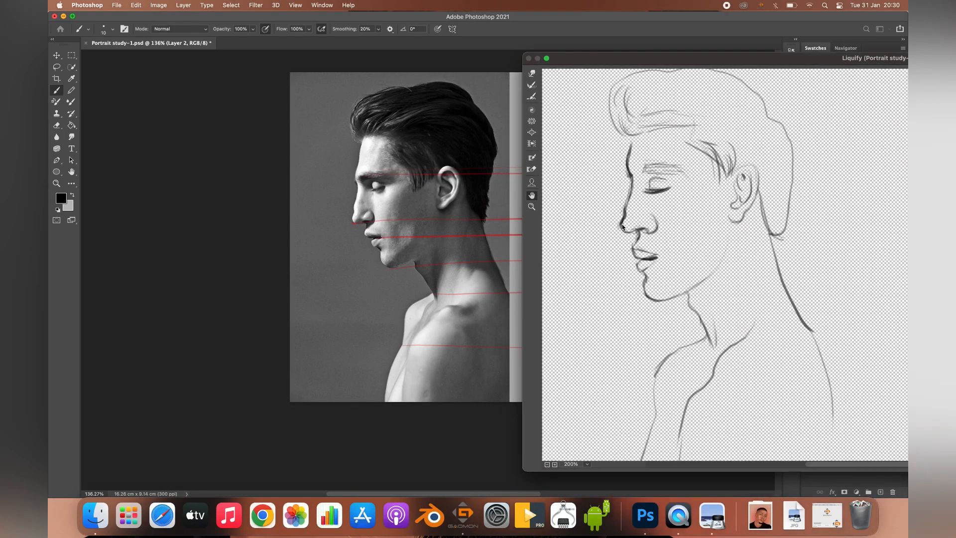
Step: Reshape the nose profile, the top of the hair and the back-of-head outline with the Forward Warp tool
key("w")
mouse_move(627, 203)
left_mouse_down()
mouse_move(630, 167)
mouse_move(615, 154)
mouse_move(630, 152)
mouse_move(604, 88)
mouse_move(623, 82)
mouse_move(602, 113)
mouse_move(622, 119)
left_mouse_up()
mouse_move(639, 79)
left_mouse_down()
mouse_move(664, 70)
mouse_move(629, 75)
mouse_move(631, 94)
mouse_move(713, 64)
mouse_move(700, 79)
mouse_move(710, 85)
mouse_move(695, 63)
mouse_move(700, 92)
left_mouse_up()
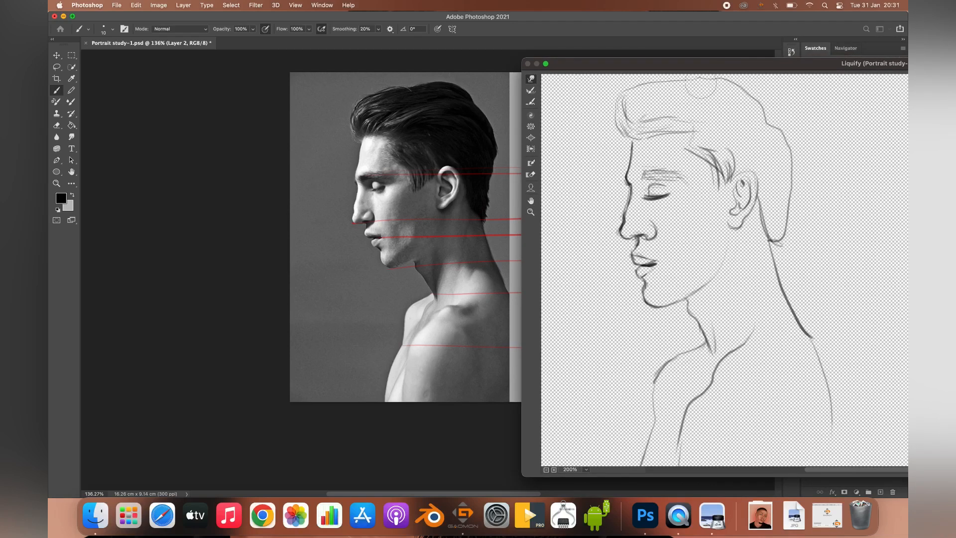
left_click_drag(765, 103, 761, 105)
mouse_move(763, 129)
left_mouse_down()
mouse_move(770, 118)
mouse_move(743, 90)
left_mouse_up()
left_click_drag(799, 188, 794, 193)
left_click_drag(800, 226, 787, 232)
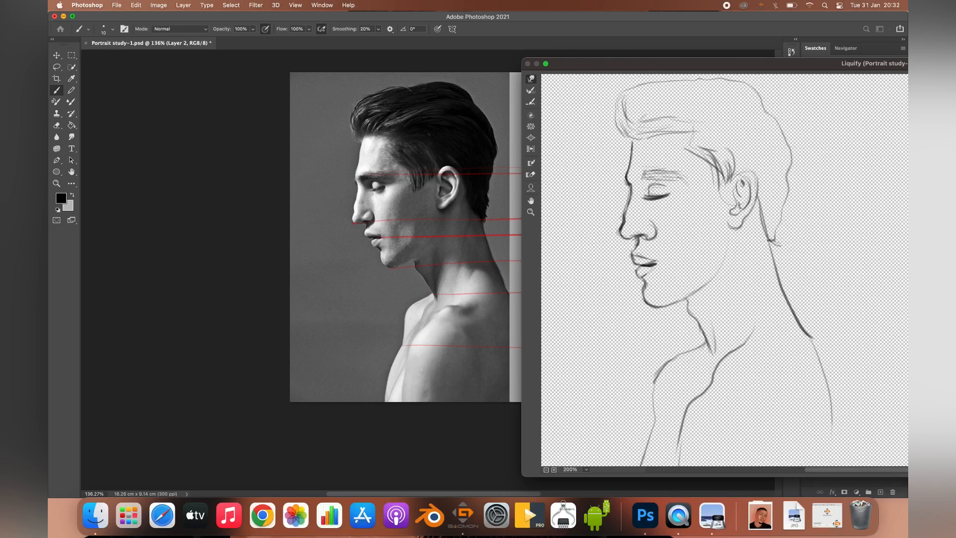
Step: Warp the sideburn, hairline, lower lip and chin to match the reference profile
left_click_drag(737, 177, 720, 179)
left_click_drag(691, 122, 717, 192)
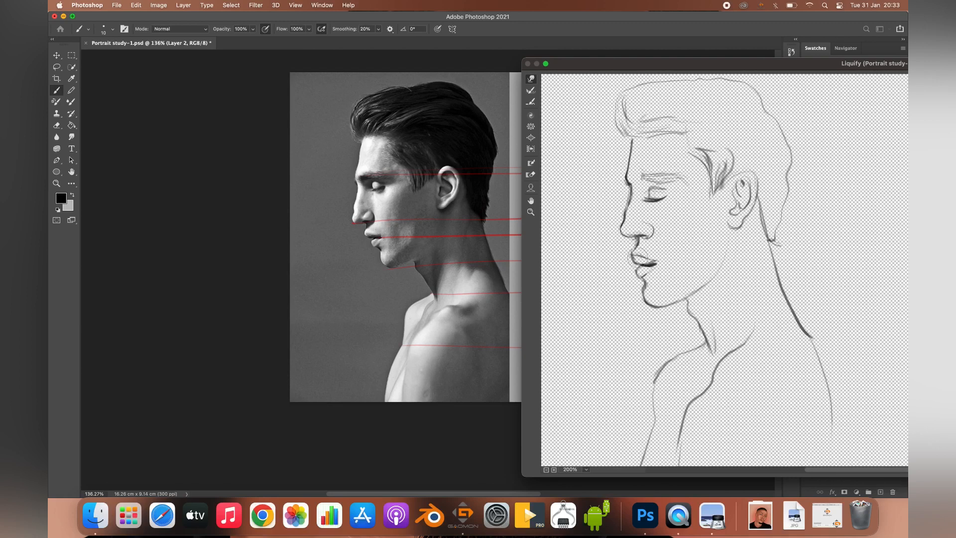
left_click_drag(634, 282, 642, 289)
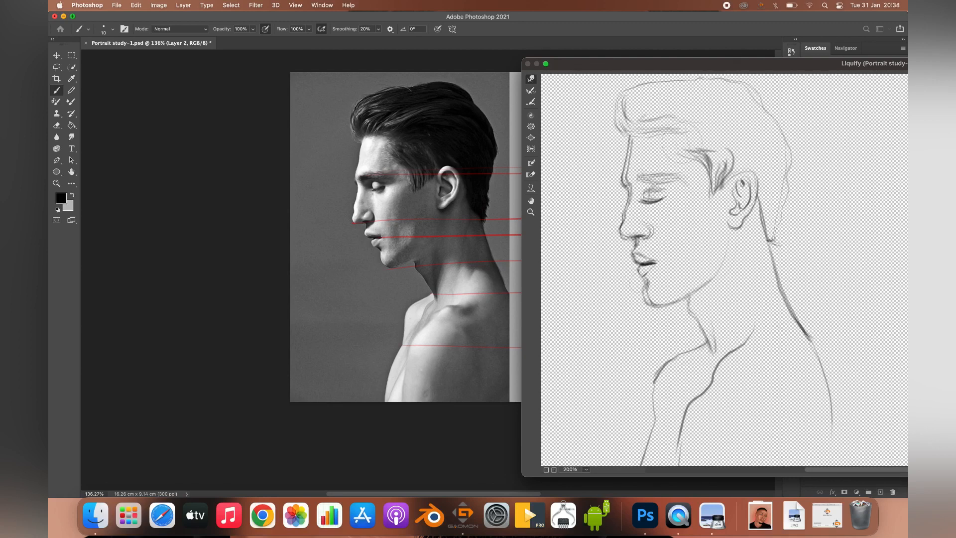
left_click_drag(710, 198, 702, 202)
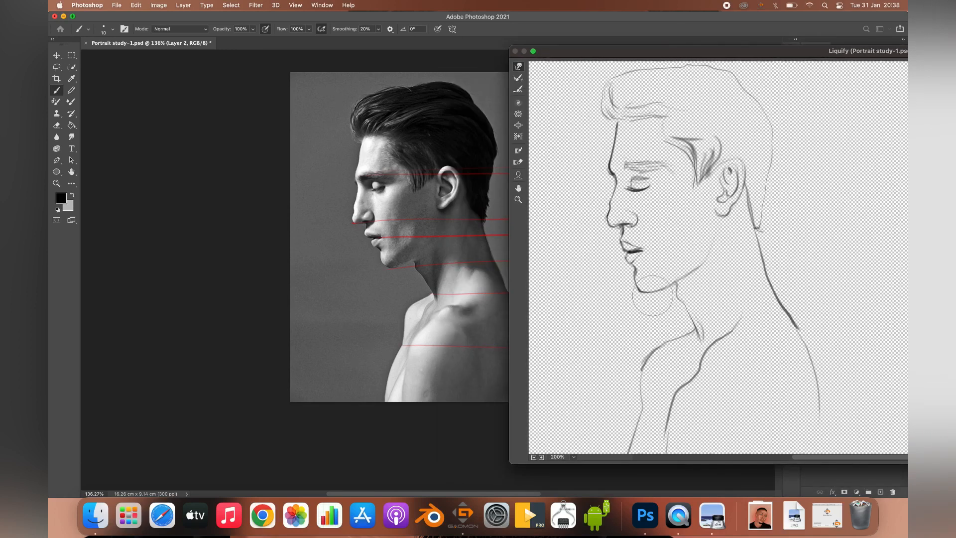
mouse_move(647, 302)
left_mouse_down()
mouse_move(640, 268)
mouse_move(647, 293)
mouse_move(675, 282)
left_mouse_up()
Step: Refine the jaw, front hair, crown and back of the head with a smaller warp brush and apply the Liquify changes
key("[")
left_click_drag(702, 252, 706, 254)
left_click_drag(617, 111, 617, 114)
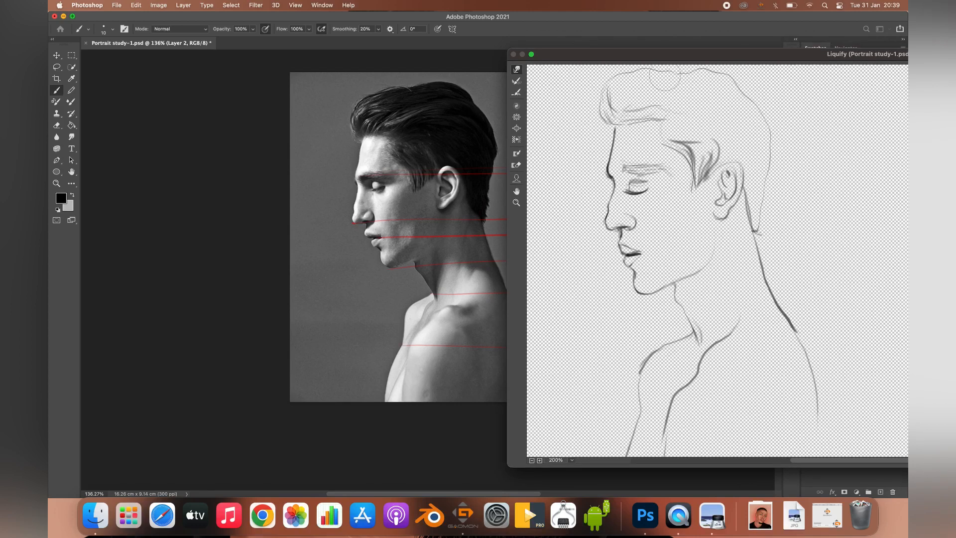
left_click_drag(651, 69, 631, 78)
left_click_drag(780, 169, 770, 174)
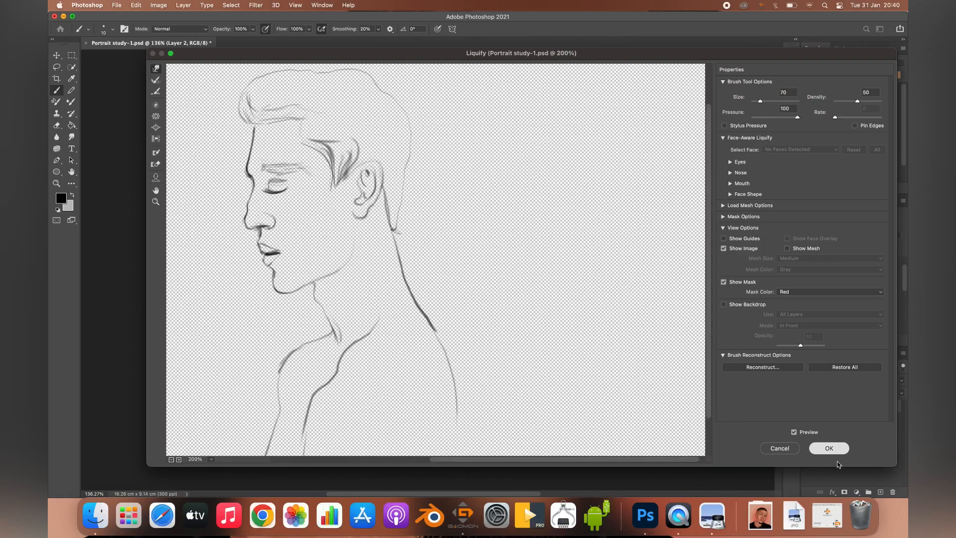
left_click(830, 448)
Step: Extend the outer shoulder line down the body and rotate the whole sketch slightly with Free Transform
left_click_drag(704, 337, 706, 400)
key("super+t")
left_click_drag(709, 265, 718, 257)
key("Return")
key("z")
mouse_move(594, 186)
left_mouse_down()
mouse_move(575, 182)
mouse_move(633, 185)
left_mouse_up()
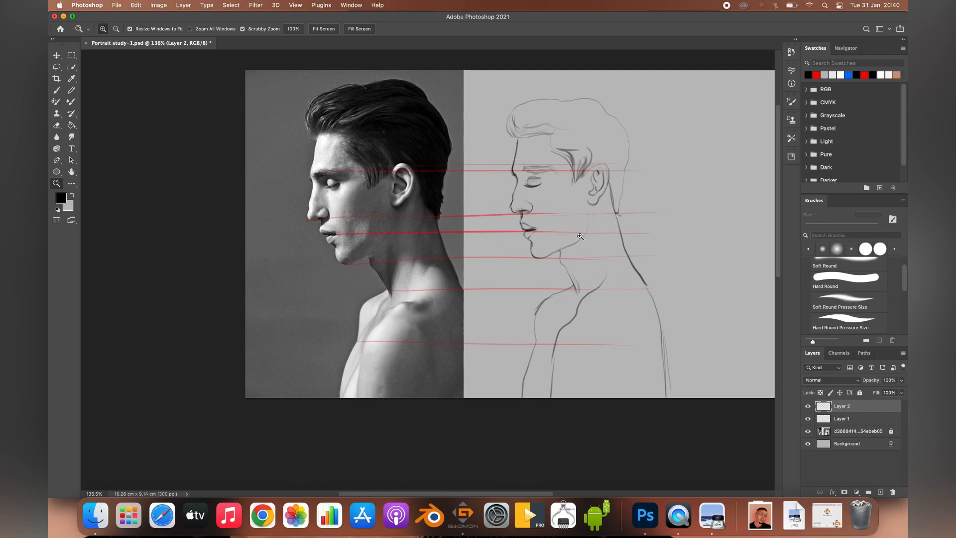
key("v")
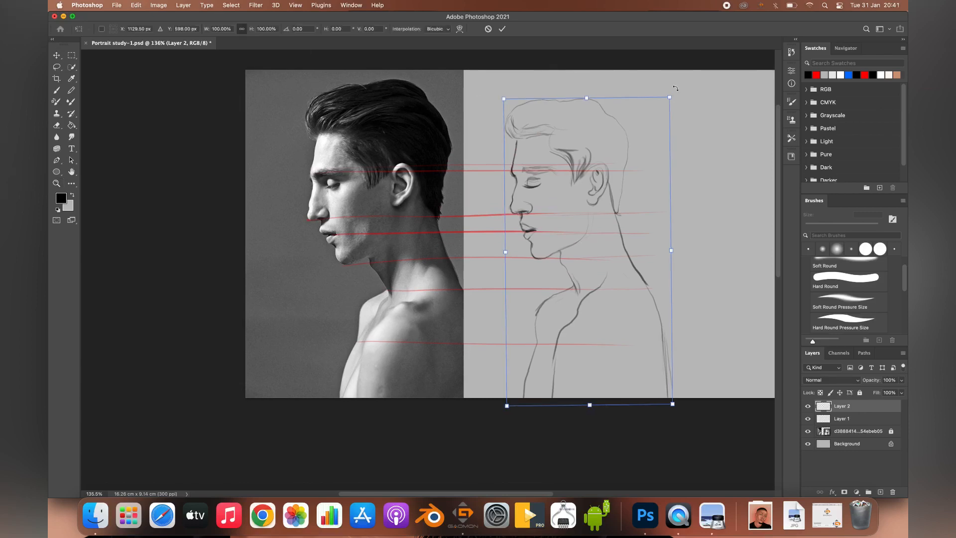
Step: Reopen Liquify, adjust the nose tip and nostril of the sketch at 1600% with the warp brush, and apply it
left_click(256, 5)
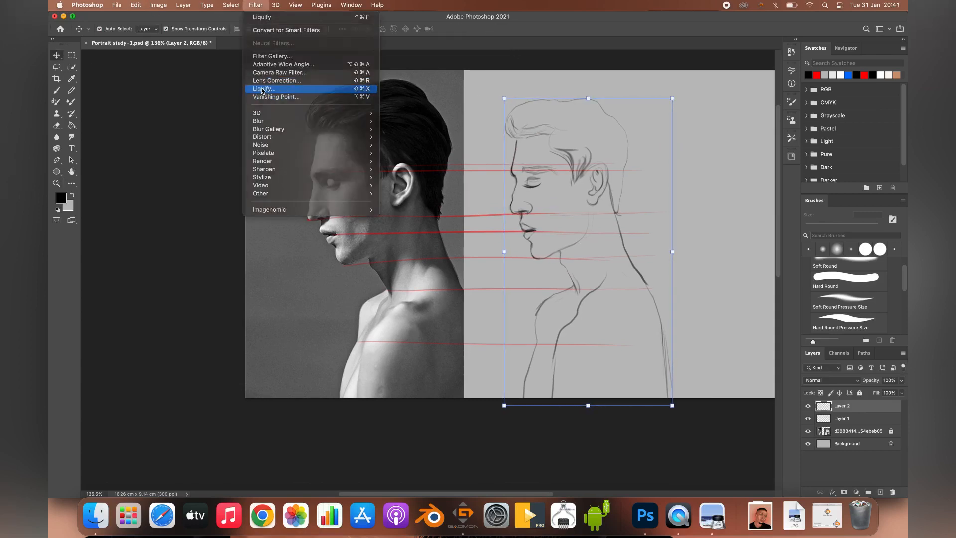
left_click(269, 86)
scroll(441, 234, "up", 5)
left_click_drag(269, 244, 240, 260)
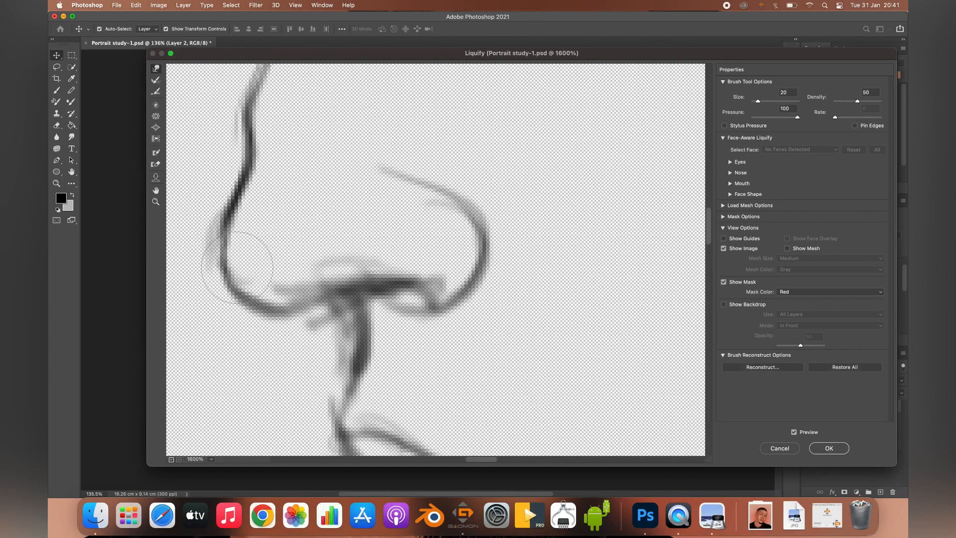
left_click_drag(412, 208, 407, 210)
left_click(828, 449)
Step: Open Liquify on the sketch again, reduce its magnification and place its window beside the reference head
key("z")
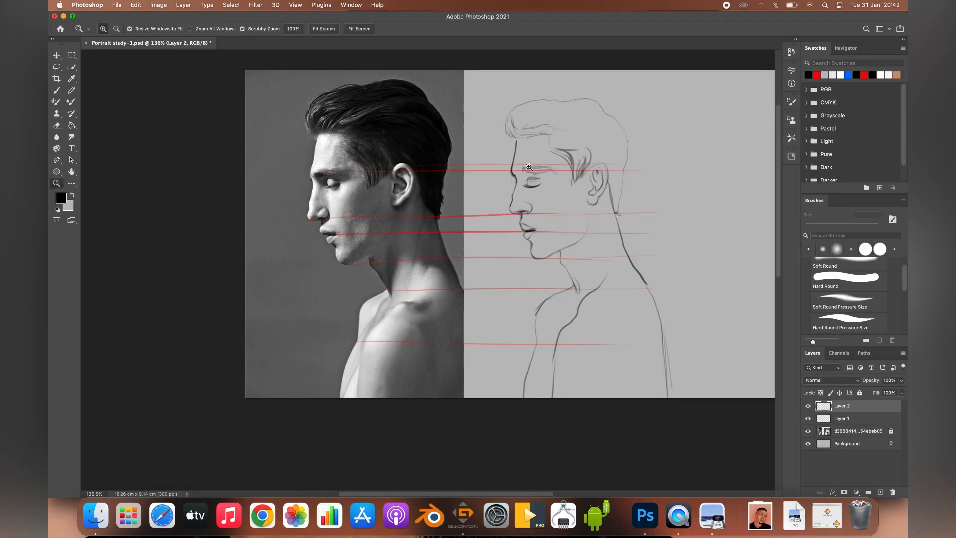
left_click_drag(529, 146, 381, 166)
left_click(257, 6)
left_click(269, 86)
key("z")
left_click_drag(529, 233, 716, 217)
double_click(604, 53)
left_click_drag(603, 17, 891, 40)
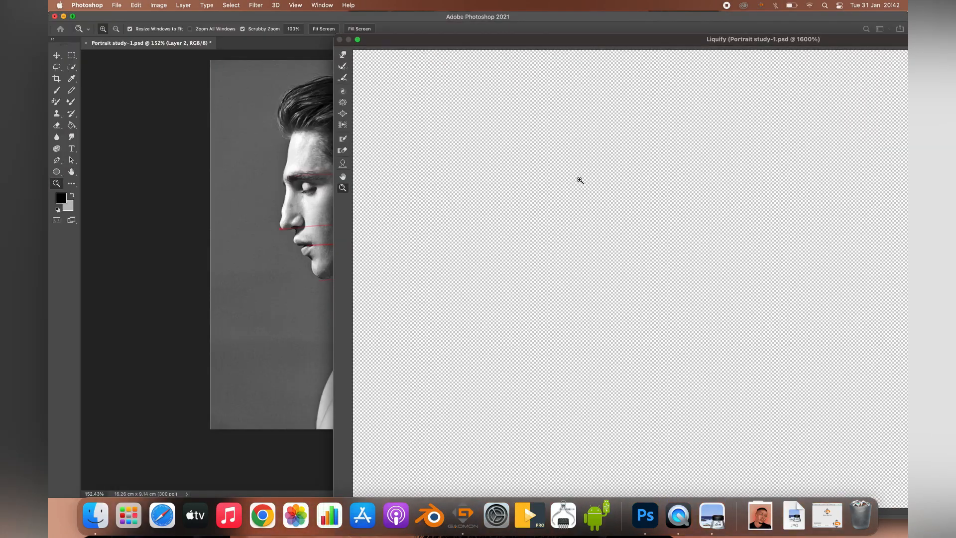
left_click_drag(647, 42, 746, 20)
Step: Warp the nose bridge, nose, back of the head, neck and shoulder lines to match the reference and apply Liquify
left_click(443, 33)
left_click_drag(640, 148, 636, 150)
left_click_drag(662, 195, 685, 172)
left_click_drag(788, 239, 793, 240)
left_click_drag(800, 175, 807, 175)
mouse_move(817, 318)
left_mouse_down()
mouse_move(825, 317)
mouse_move(737, 213)
left_mouse_up()
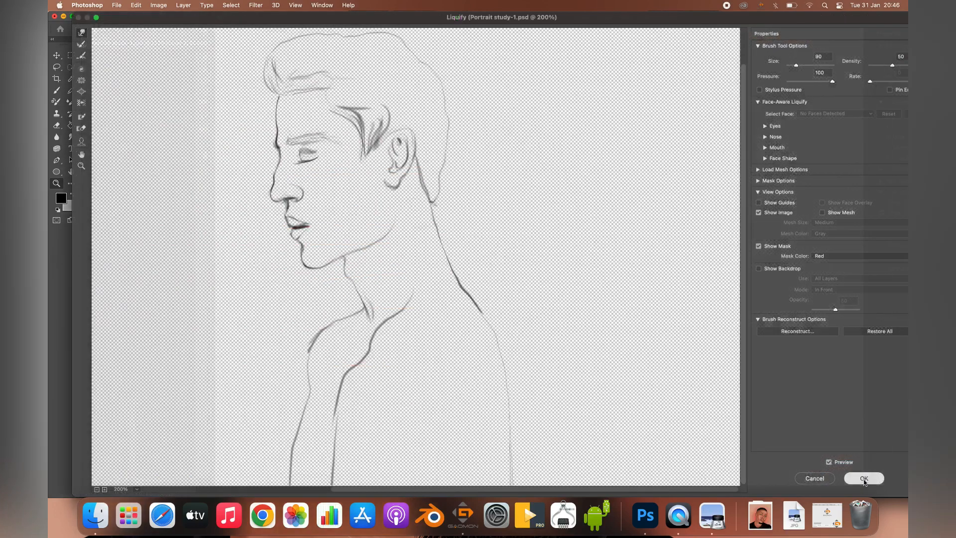
left_click(868, 472)
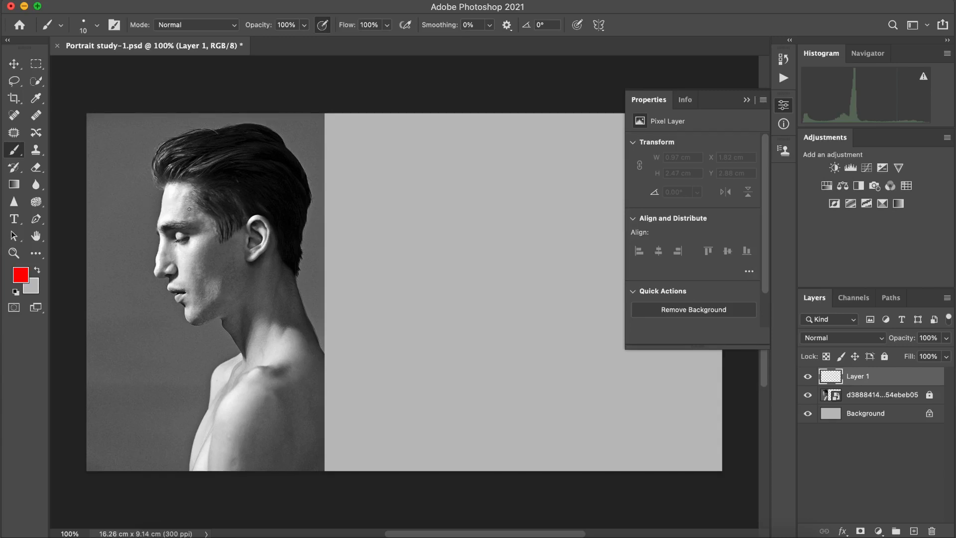
Step: Collapse the Properties panel and brush a slanted red guide line from the brow to the chin on the reference face at 200%
key("super+equal")
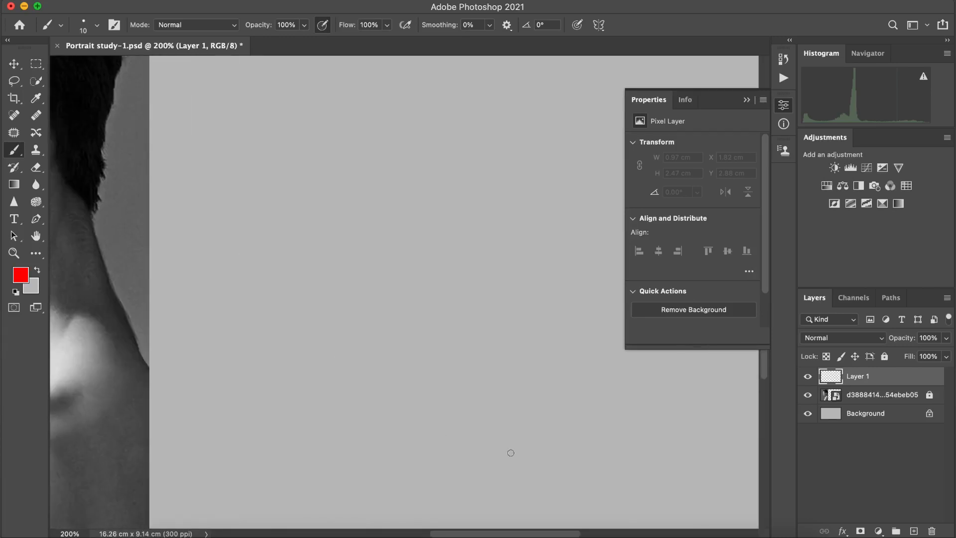
left_click_drag(509, 534, 420, 535)
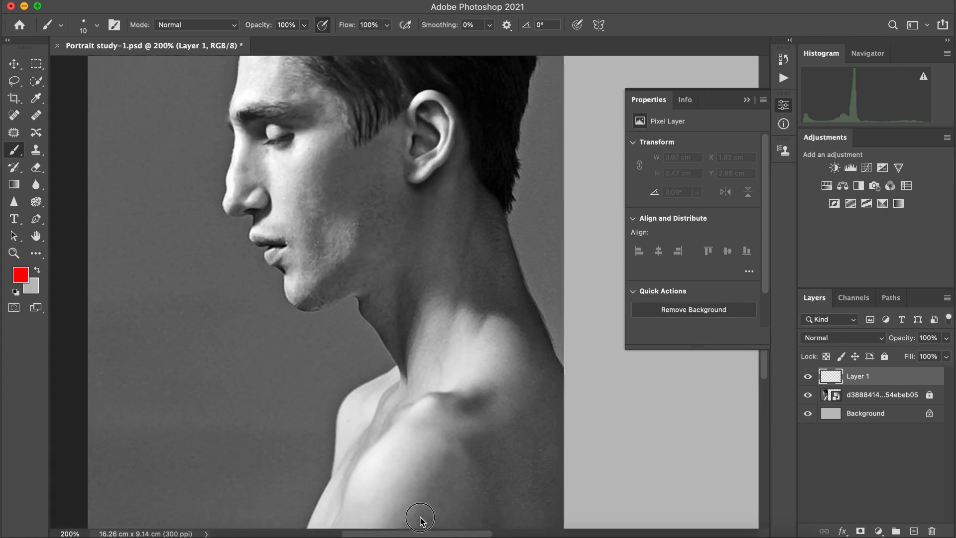
left_click(783, 103)
left_click_drag(764, 254, 755, 219)
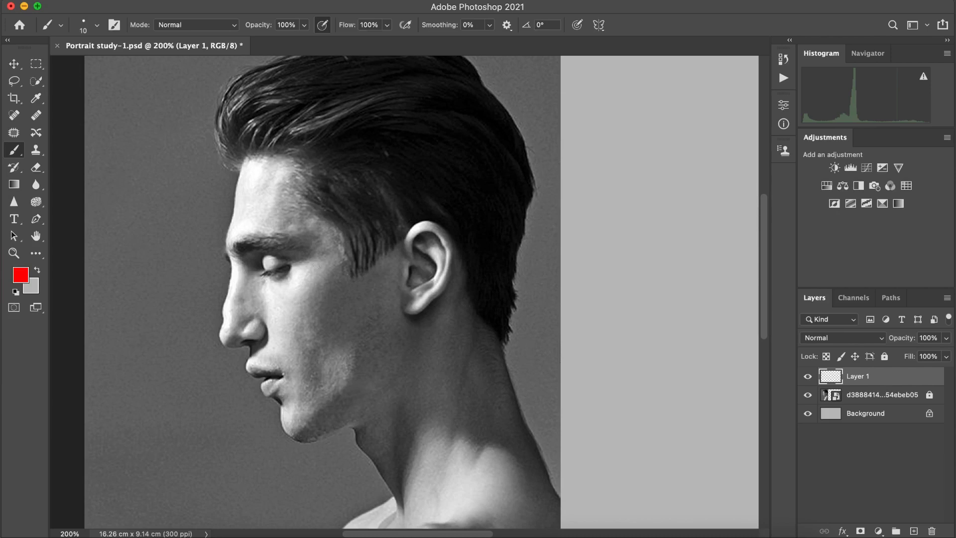
left_click_drag(226, 246, 291, 423)
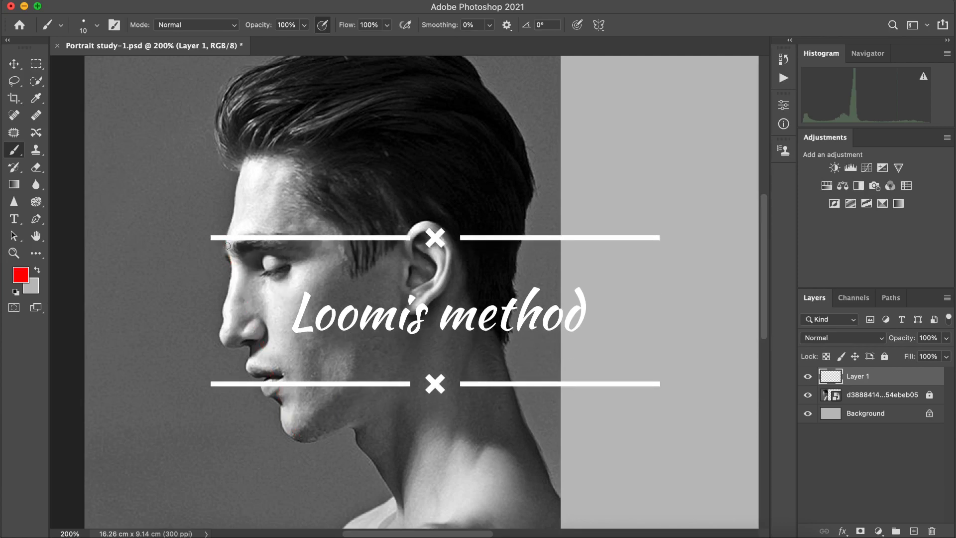
Step: Redraw the slanted red guide line on the reference face until it runs straight from the brow to the chin
left_click_drag(228, 246, 301, 441)
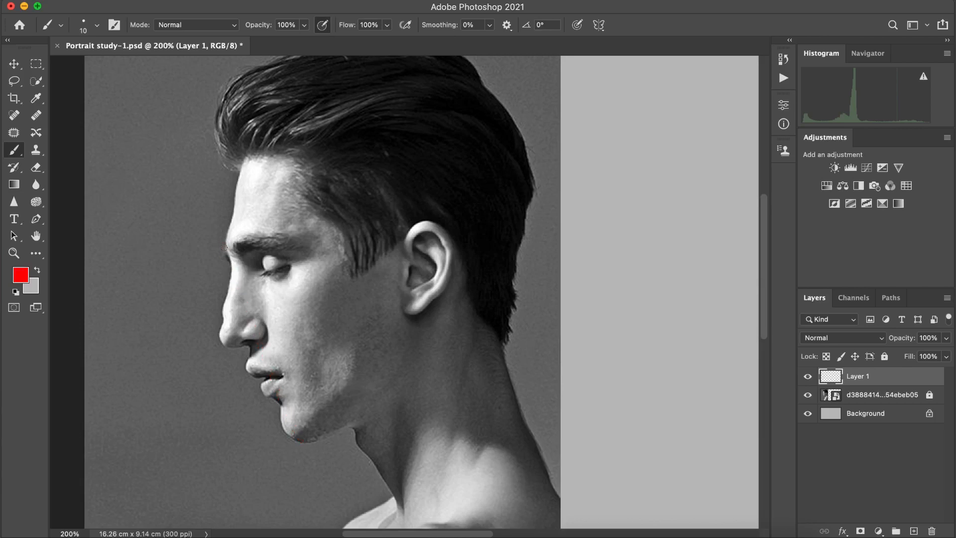
left_click_drag(224, 248, 237, 338)
key("super+z")
left_click_drag(226, 248, 275, 403)
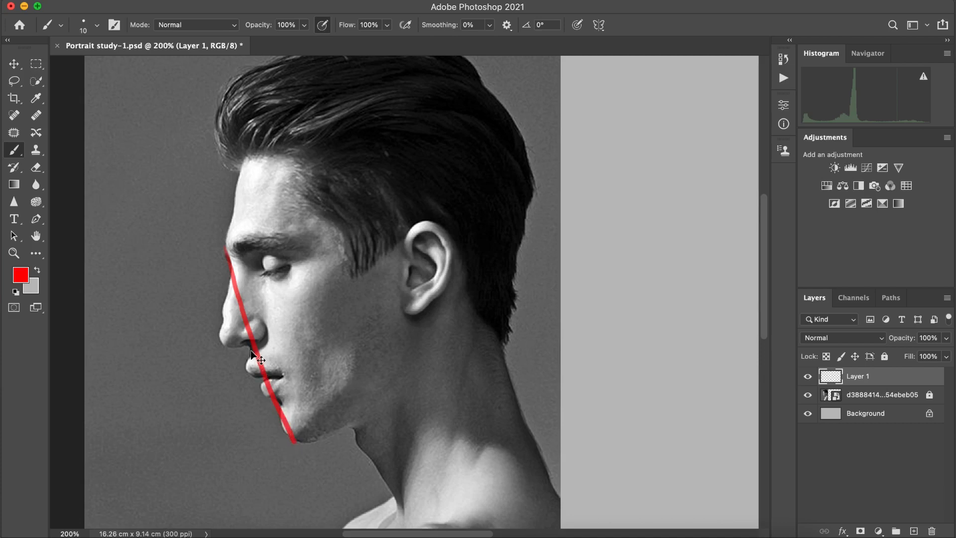
key("ctrl+z")
left_click_drag(229, 251, 296, 442)
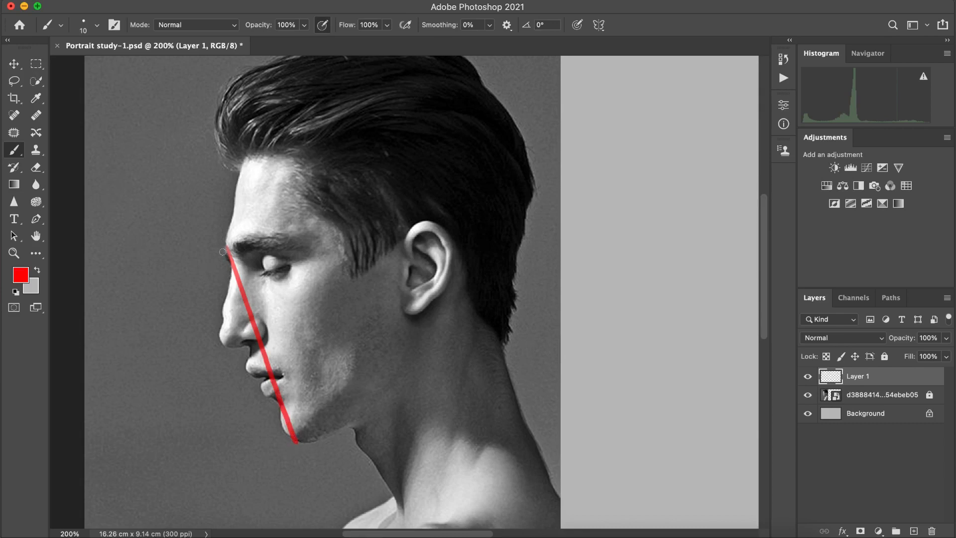
Step: Outline the nose as a red triangle and mark the brow with a short line on the reference face
mouse_move(216, 251)
left_mouse_down()
mouse_move(260, 246)
mouse_move(229, 262)
mouse_move(223, 345)
mouse_move(261, 342)
left_mouse_up()
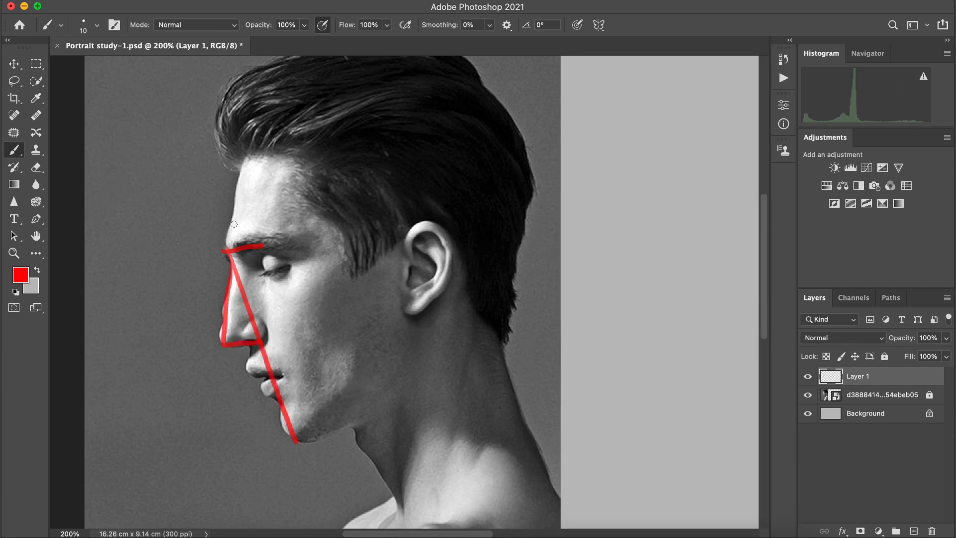
mouse_move(227, 247)
left_mouse_down()
mouse_move(238, 163)
mouse_move(224, 251)
left_mouse_up()
key("super+z")
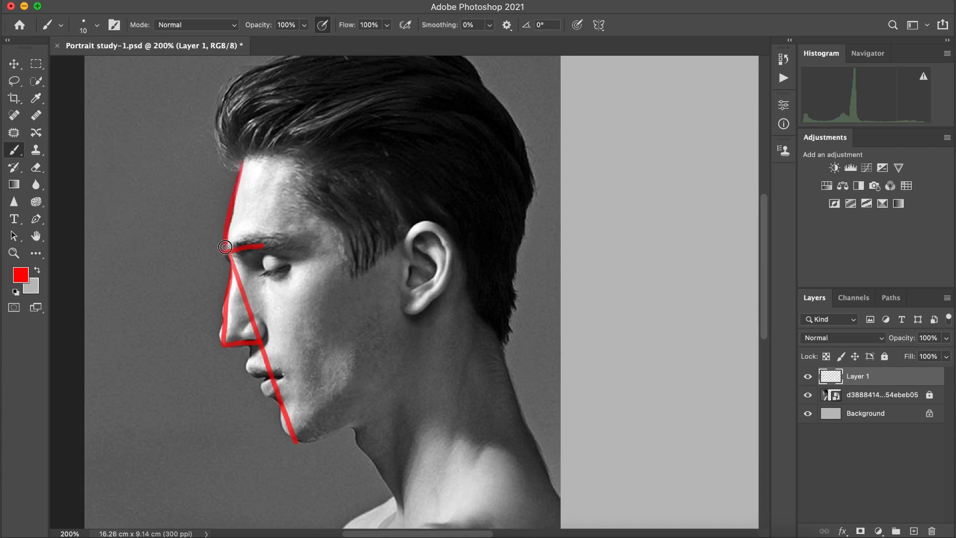
key("super+z")
Step: Check the guide lines with the reference photo hidden, show it again and trace the jaw from the chin up to the ear
left_click(808, 395)
left_click(809, 396)
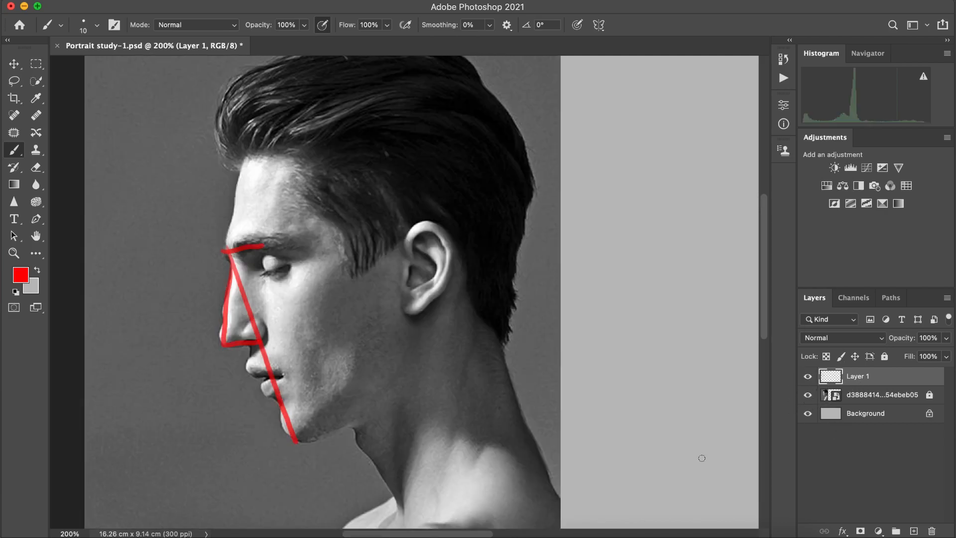
left_click_drag(296, 441, 420, 369)
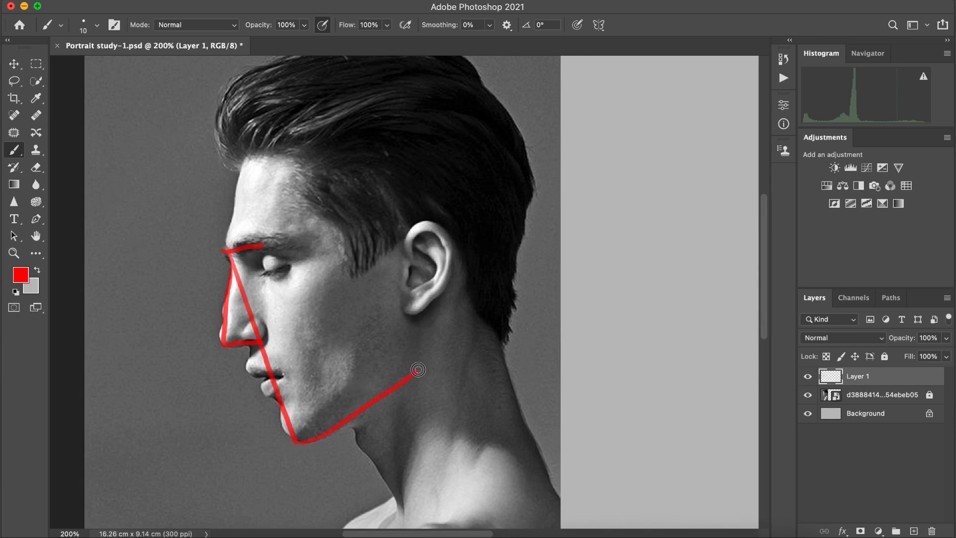
left_click_drag(412, 315, 419, 366)
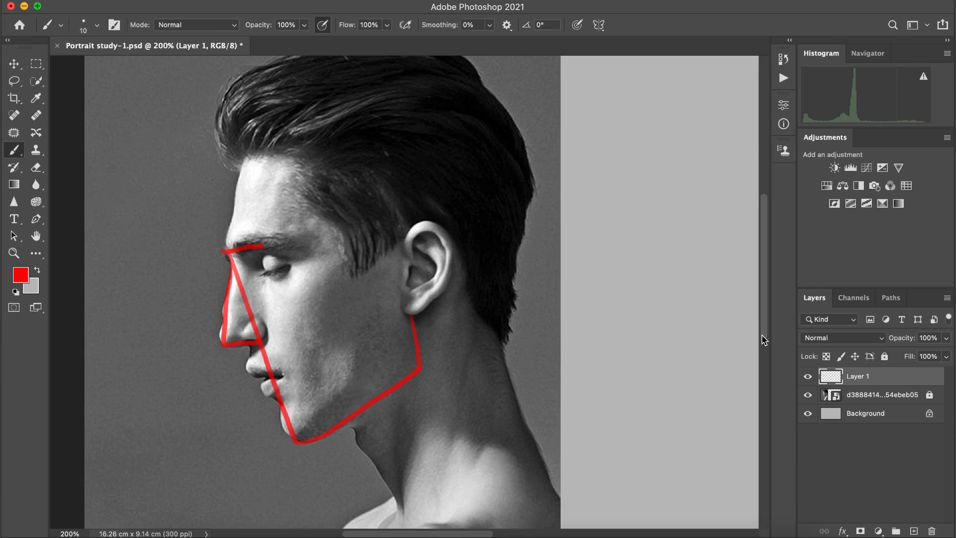
Step: Add a new layer and draw a red brow line and a slanted brow-to-chin line on the blank canvas beside the reference
scroll(463, 526, "right", 5)
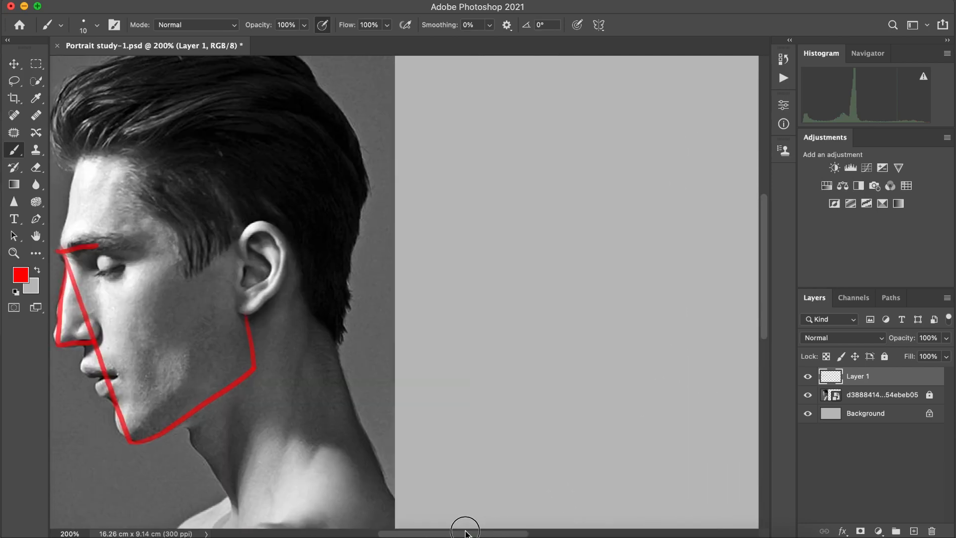
scroll(462, 530, "left", 1)
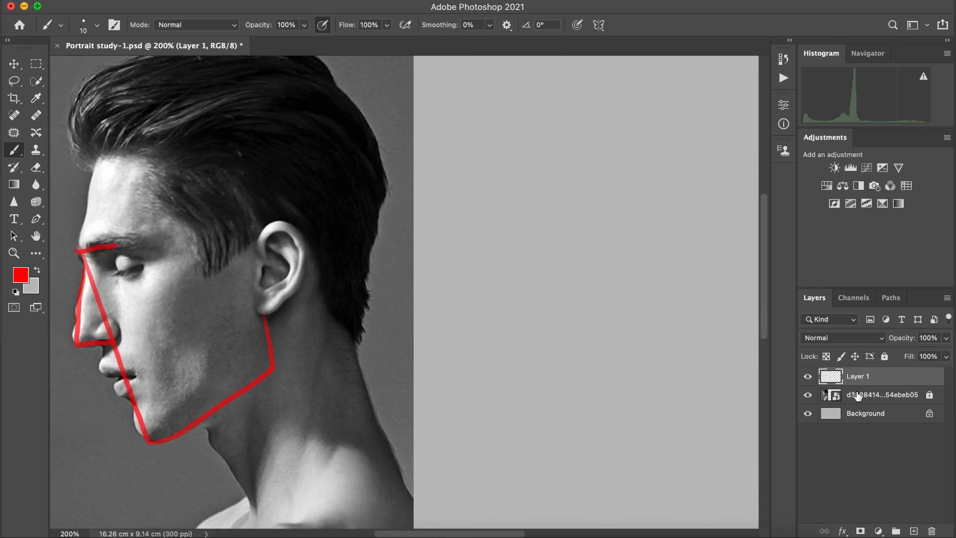
left_click(904, 515)
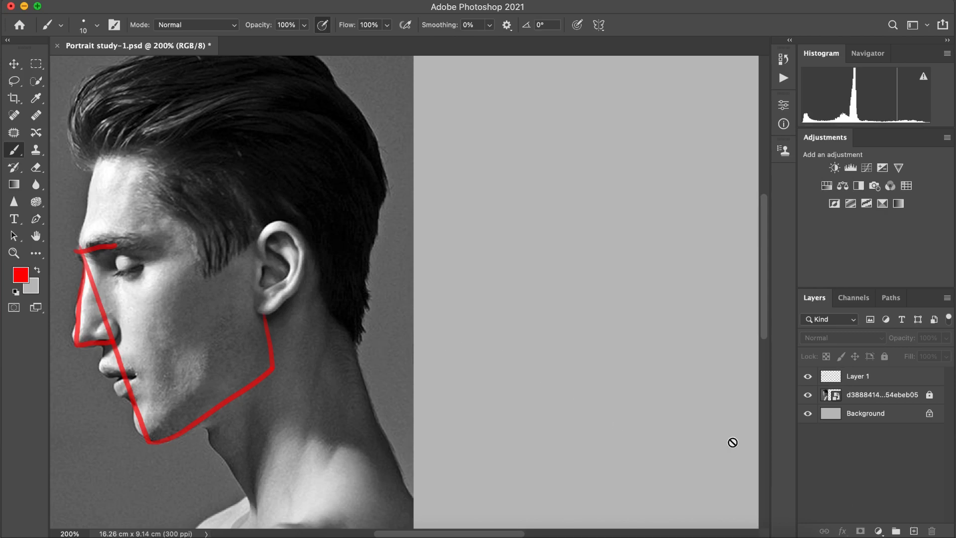
left_click(914, 531)
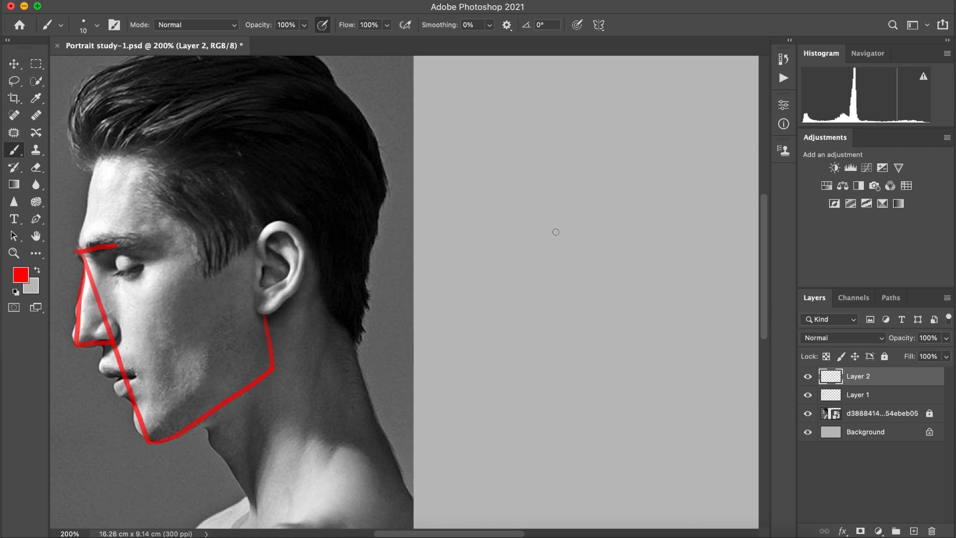
left_click_drag(542, 231, 658, 221)
key("super+z")
left_click_drag(523, 241, 654, 228)
left_click_drag(559, 237, 609, 395)
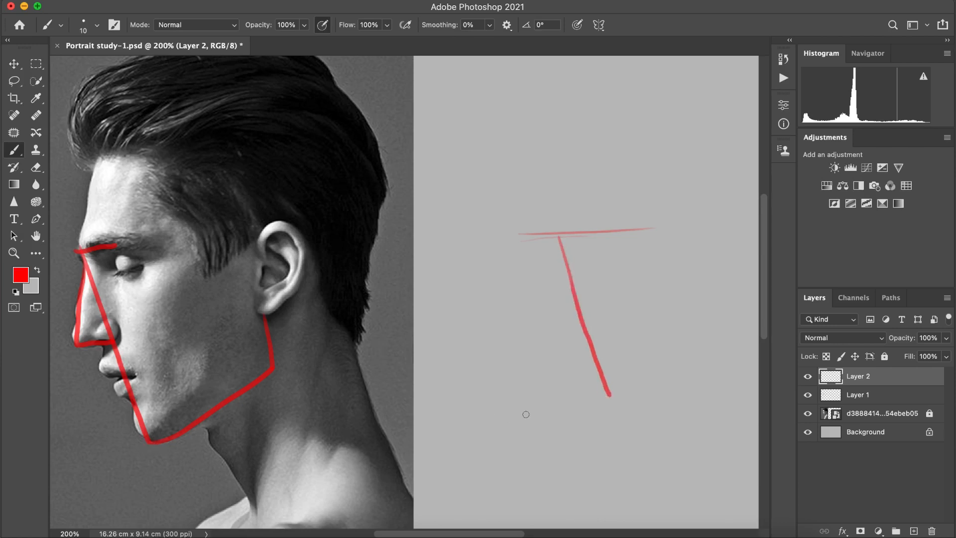
Step: Complete the chin end of the slanted line and draw the rising lower jaw line of the sketch from the chin
mouse_move(608, 393)
left_mouse_down()
mouse_move(616, 410)
mouse_move(668, 389)
left_mouse_up()
left_click_drag(618, 410, 713, 365)
key("super+z")
left_click_drag(616, 409, 725, 376)
key("super+z")
left_click_drag(617, 408, 722, 366)
left_click_drag(618, 413, 742, 358)
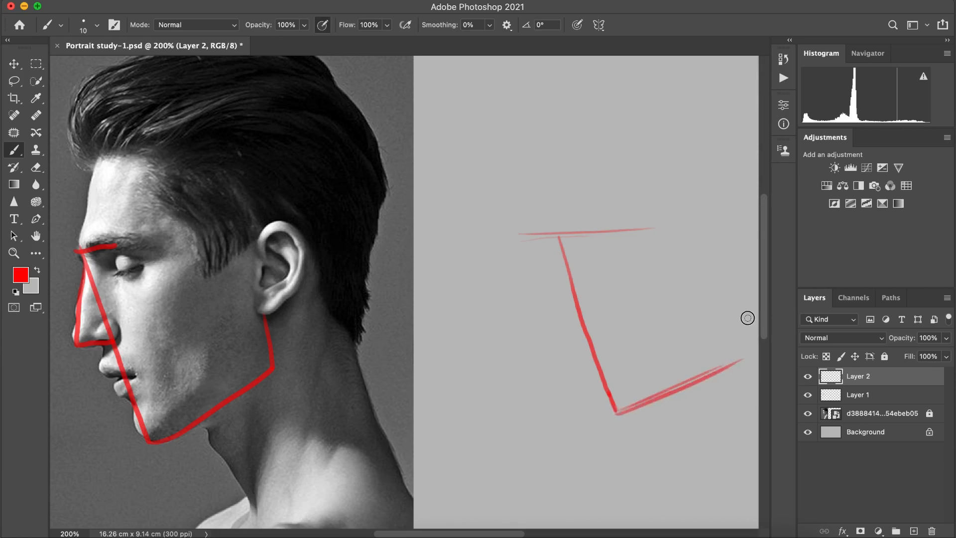
Step: Draw the back edge of the sketched jaw toward the ear and join it to the lower jaw line
left_click_drag(745, 301, 751, 348)
scroll(742, 348, "down", 10)
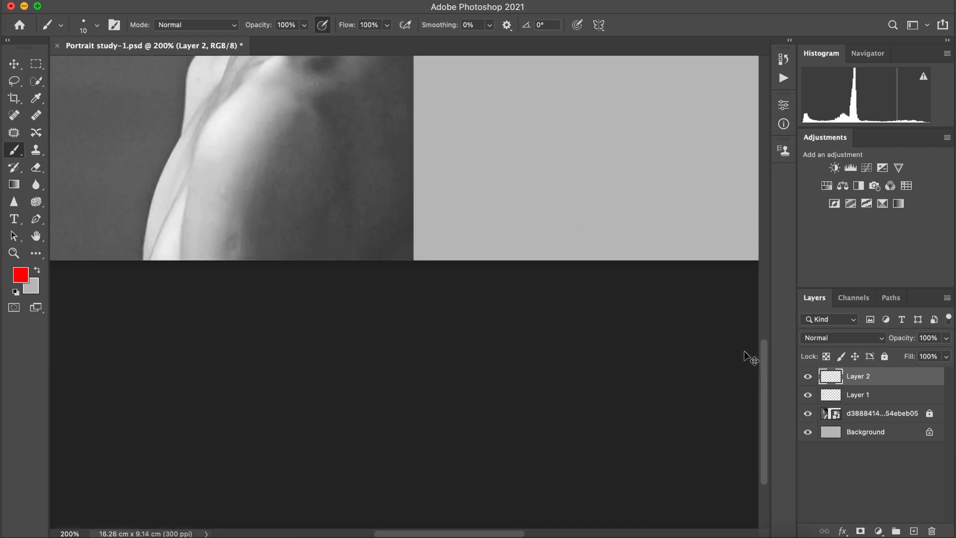
left_click_drag(764, 358, 763, 253)
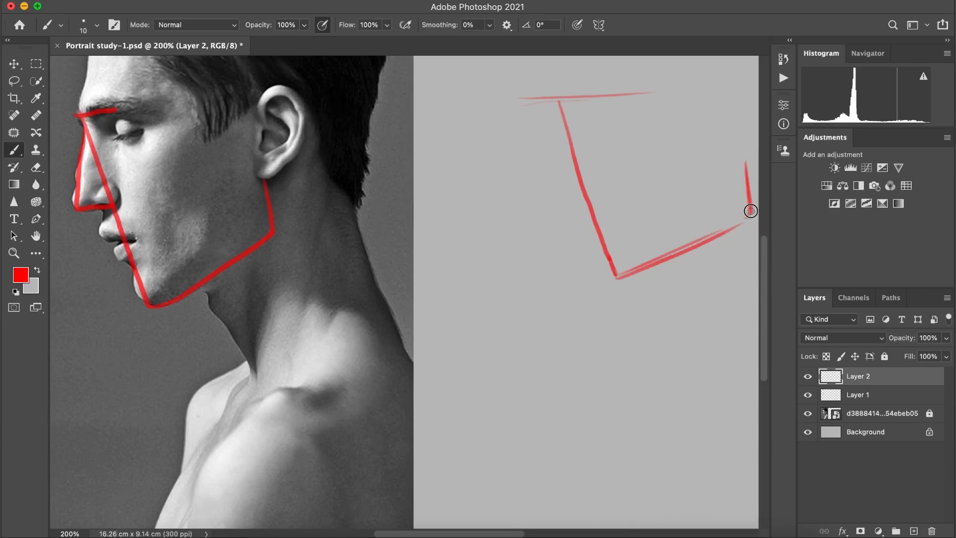
left_click_drag(749, 213, 722, 230)
Step: Draw a steeper brow line across the top of the slanted line and outline the triangular nose of the sketch
mouse_move(556, 104)
left_mouse_down()
mouse_move(557, 92)
mouse_move(538, 98)
mouse_move(607, 85)
left_mouse_up()
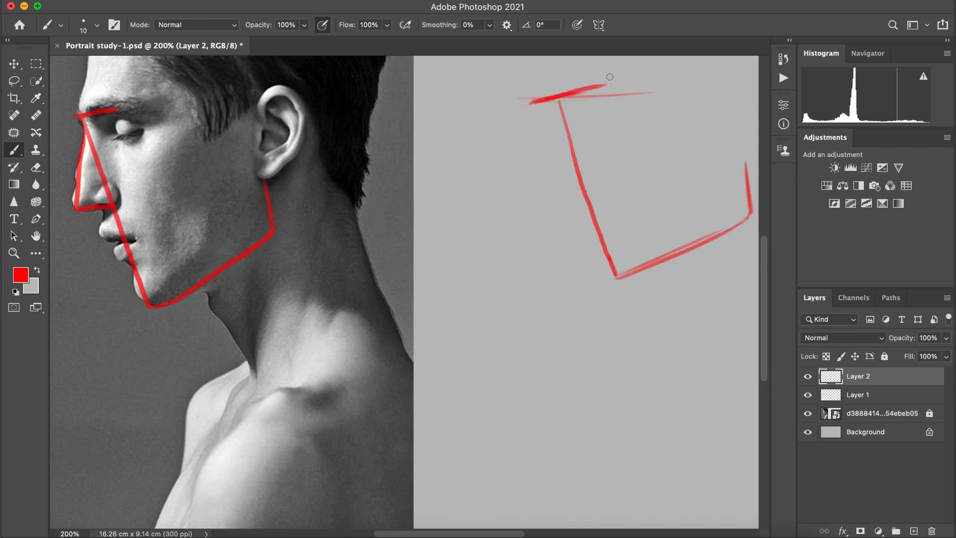
key("super+z")
key("super+z")
mouse_move(556, 101)
left_mouse_down()
mouse_move(598, 87)
mouse_move(540, 101)
mouse_move(622, 80)
left_mouse_up()
mouse_move(555, 105)
left_mouse_down()
mouse_move(553, 96)
mouse_move(547, 183)
mouse_move(584, 183)
left_mouse_up()
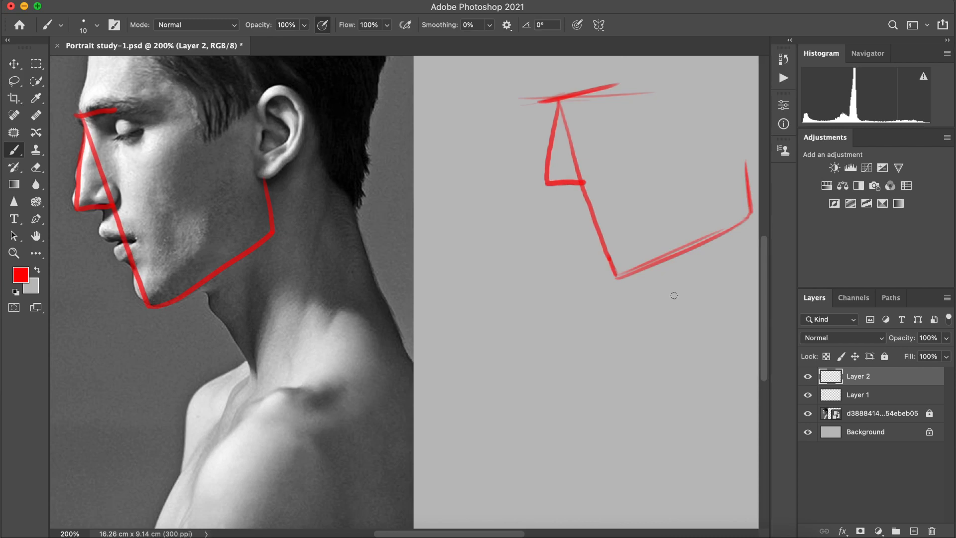
Step: Draw the front neck line under the sketched jaw and trace the same line on the reference using Layer 1
left_click_drag(668, 261, 696, 337)
left_click(861, 393)
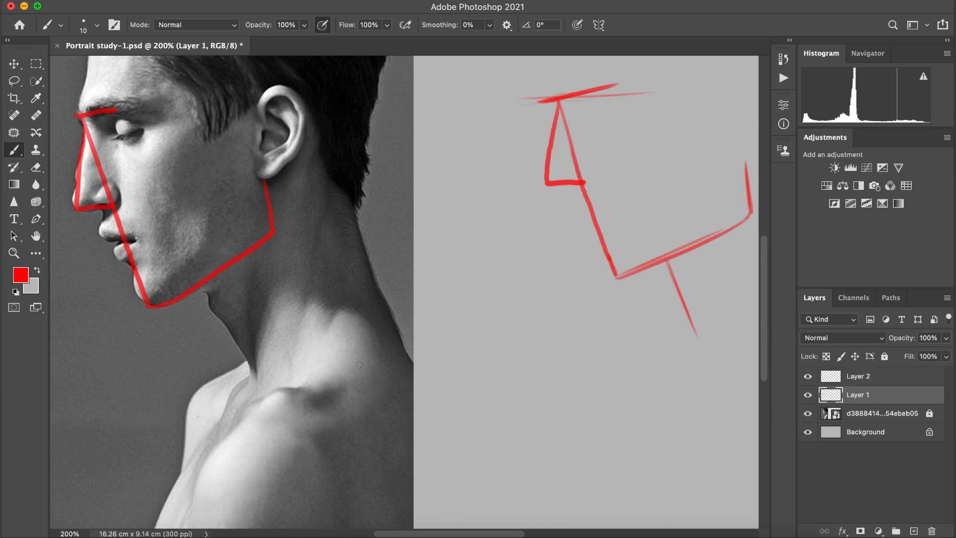
left_click_drag(203, 288, 255, 368)
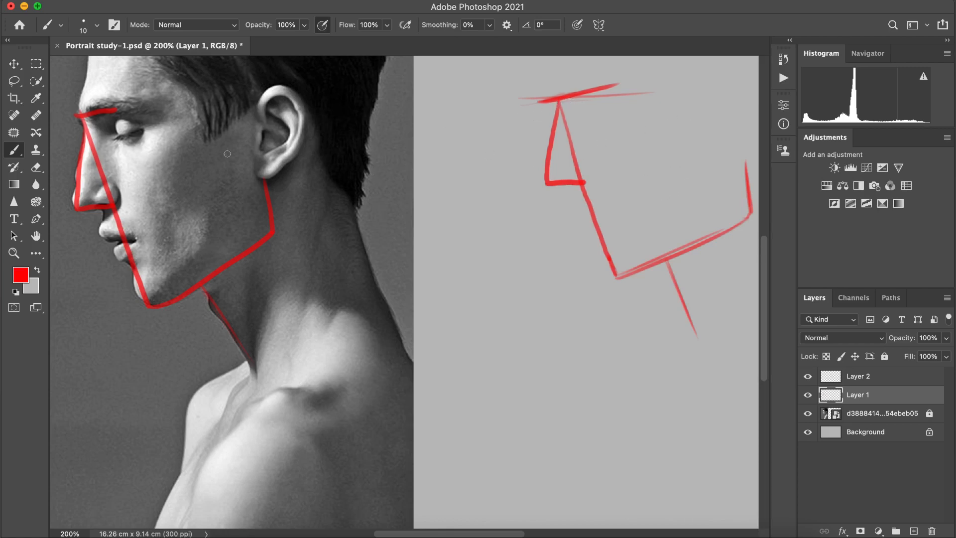
Step: Trace the eye socket plane and the curved cheek contour down to the chin in red on the reference face
left_click_drag(115, 110, 155, 100)
mouse_move(115, 109)
left_mouse_down()
mouse_move(143, 102)
mouse_move(175, 132)
left_mouse_up()
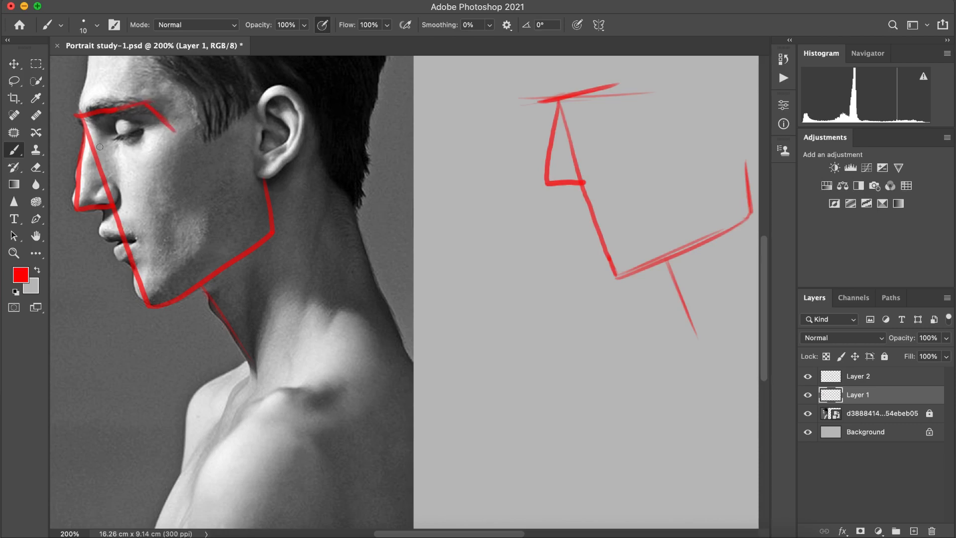
left_click_drag(97, 151, 174, 133)
mouse_move(101, 150)
left_mouse_down()
mouse_move(182, 130)
mouse_move(169, 137)
mouse_move(215, 113)
mouse_move(151, 197)
mouse_move(167, 196)
mouse_move(168, 179)
mouse_move(155, 191)
mouse_move(156, 216)
mouse_move(148, 198)
mouse_move(157, 250)
mouse_move(163, 242)
mouse_move(144, 296)
mouse_move(148, 266)
mouse_move(148, 288)
left_mouse_up()
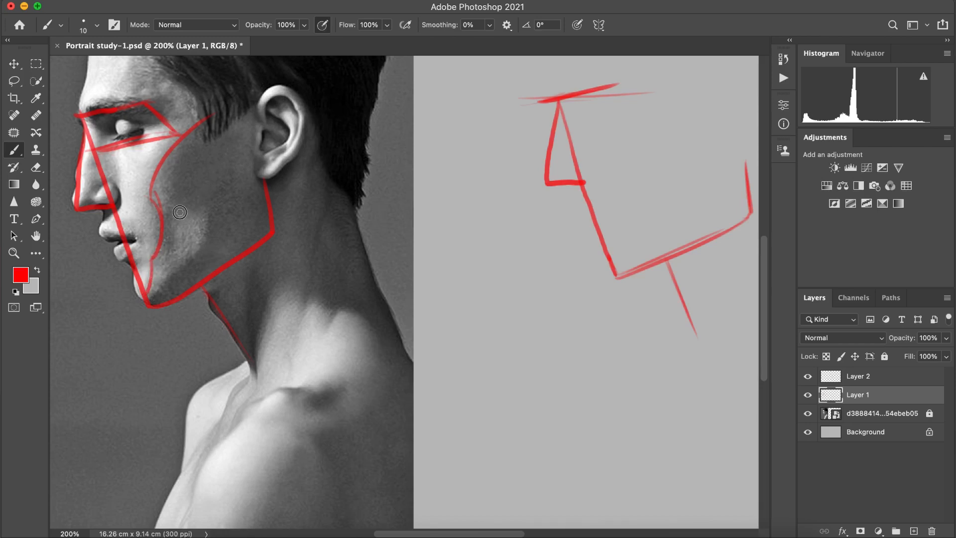
Step: Outline the light patch on the lower cheek and trace the sideburn and front ear edge on the reference face
left_click_drag(192, 209, 182, 267)
left_click_drag(182, 215, 170, 281)
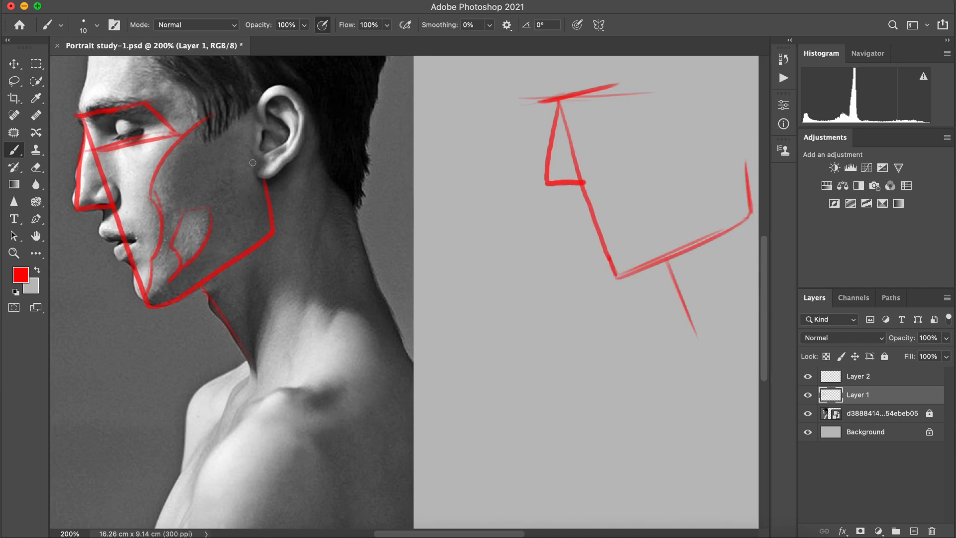
mouse_move(191, 98)
left_mouse_down()
mouse_move(203, 144)
mouse_move(256, 94)
mouse_move(261, 184)
left_mouse_up()
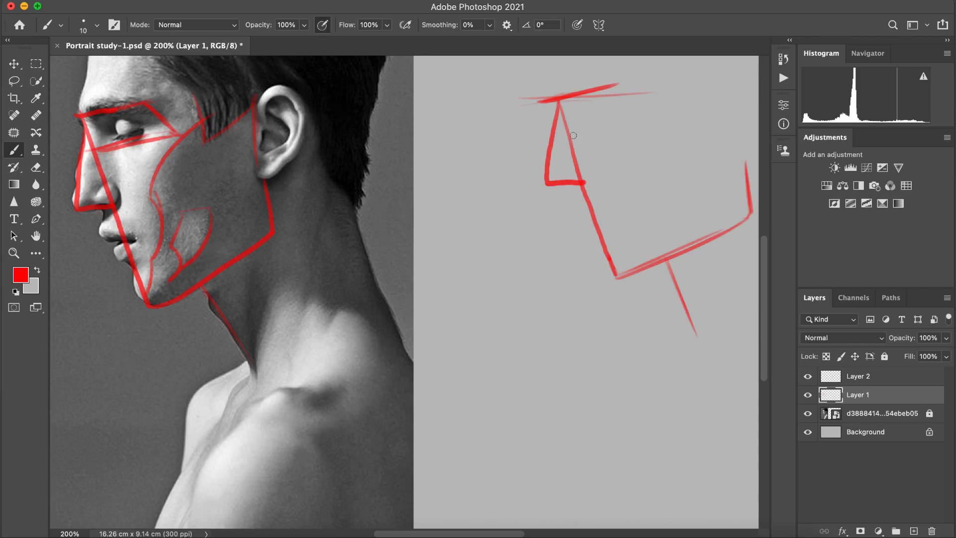
Step: Repeat the eye socket plane and the curved cheek contour down to the chin on the blank-canvas sketch
left_click_drag(565, 138, 637, 119)
left_click_drag(620, 85, 646, 115)
mouse_move(567, 136)
left_mouse_down()
mouse_move(665, 115)
mouse_move(651, 120)
left_mouse_up()
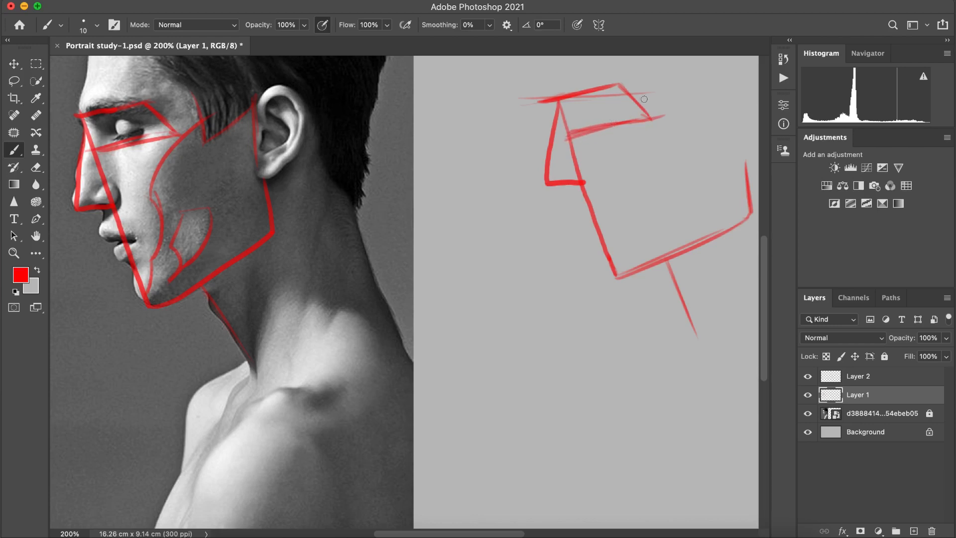
mouse_move(686, 92)
left_mouse_down()
mouse_move(632, 190)
mouse_move(641, 216)
mouse_move(630, 186)
mouse_move(637, 219)
mouse_move(632, 178)
mouse_move(631, 230)
mouse_move(641, 189)
mouse_move(654, 199)
mouse_move(619, 260)
left_mouse_up()
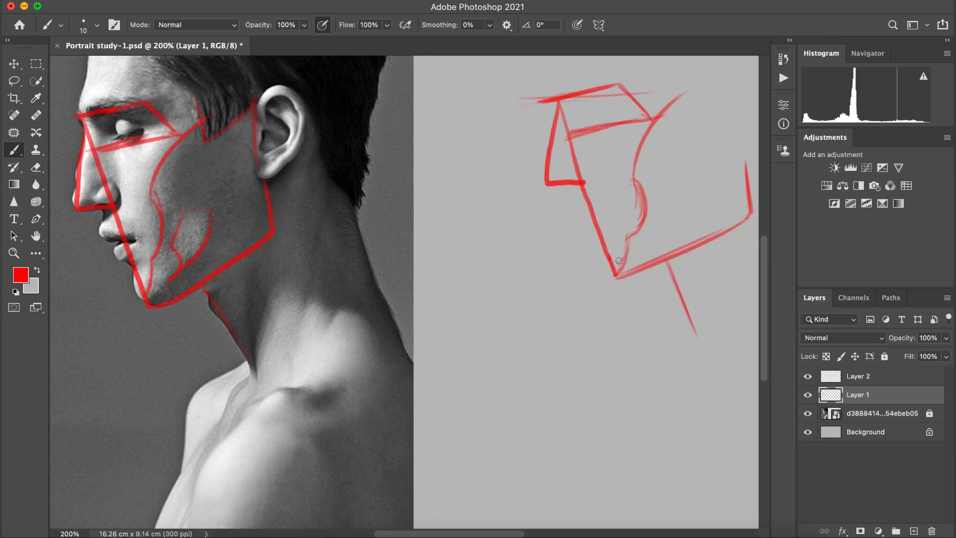
Step: Outline the lower cheek patch inside the sketched jaw
mouse_move(700, 175)
left_mouse_down()
mouse_move(667, 181)
mouse_move(667, 201)
mouse_move(665, 180)
mouse_move(663, 239)
mouse_move(696, 212)
left_mouse_up()
left_click_drag(697, 175, 692, 214)
left_click_drag(692, 198, 657, 238)
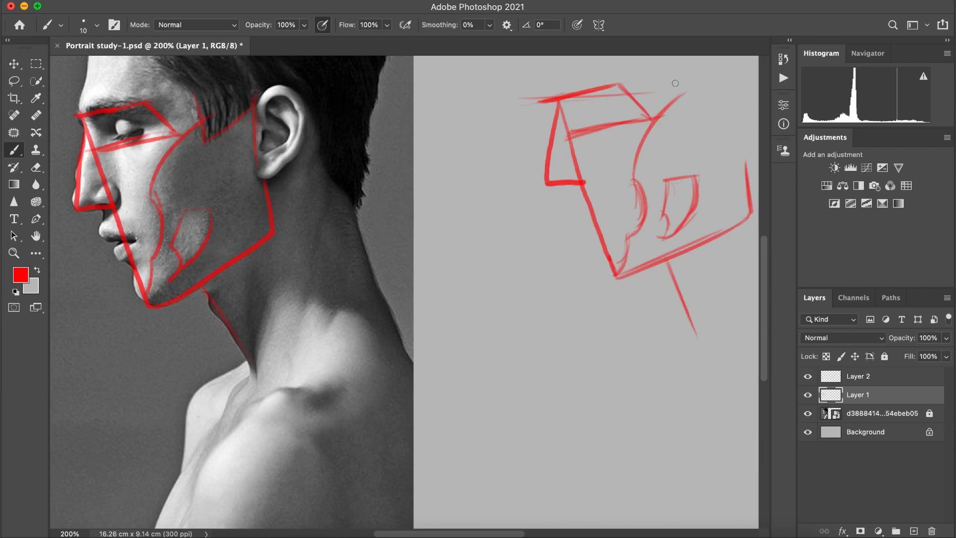
Step: Sketch the sideburn and ear marks on the canvas drawing and trace the forehead profile on the reference
mouse_move(664, 78)
left_mouse_down()
mouse_move(683, 93)
mouse_move(692, 121)
left_mouse_up()
mouse_move(676, 85)
left_mouse_down()
mouse_move(688, 117)
mouse_move(715, 108)
mouse_move(697, 117)
mouse_move(735, 95)
mouse_move(738, 133)
left_mouse_up()
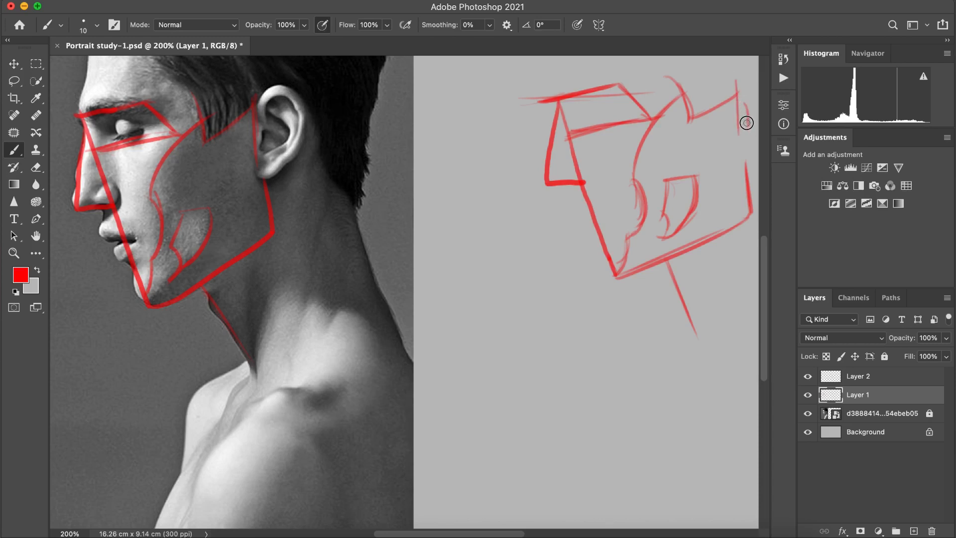
left_click_drag(747, 106, 756, 155)
mouse_move(83, 45)
left_mouse_down()
mouse_move(96, 94)
mouse_move(102, 58)
mouse_move(97, 43)
mouse_move(83, 106)
left_mouse_up()
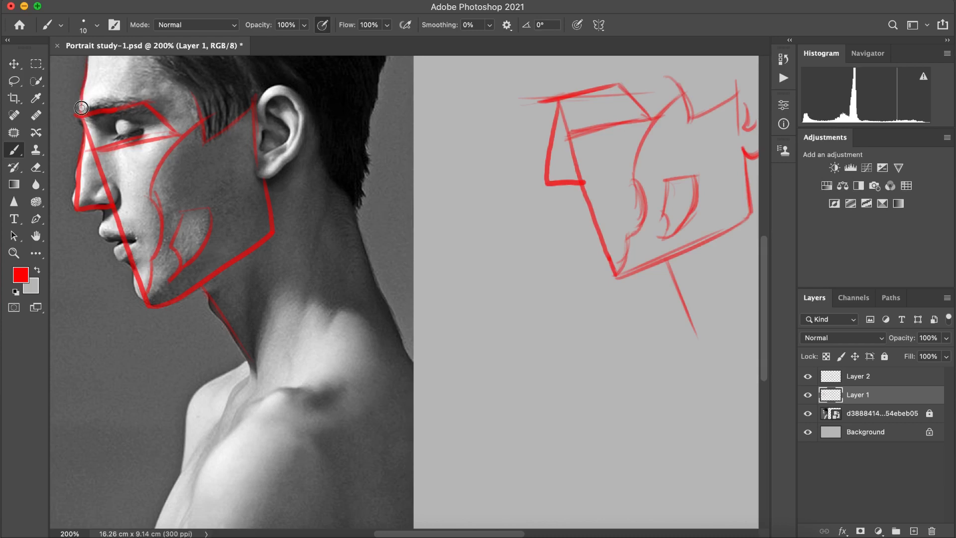
left_click_drag(84, 69, 90, 55)
Step: Open a second window for Portrait study-1.psd, float it over the reference side and narrow it
left_click(436, 1)
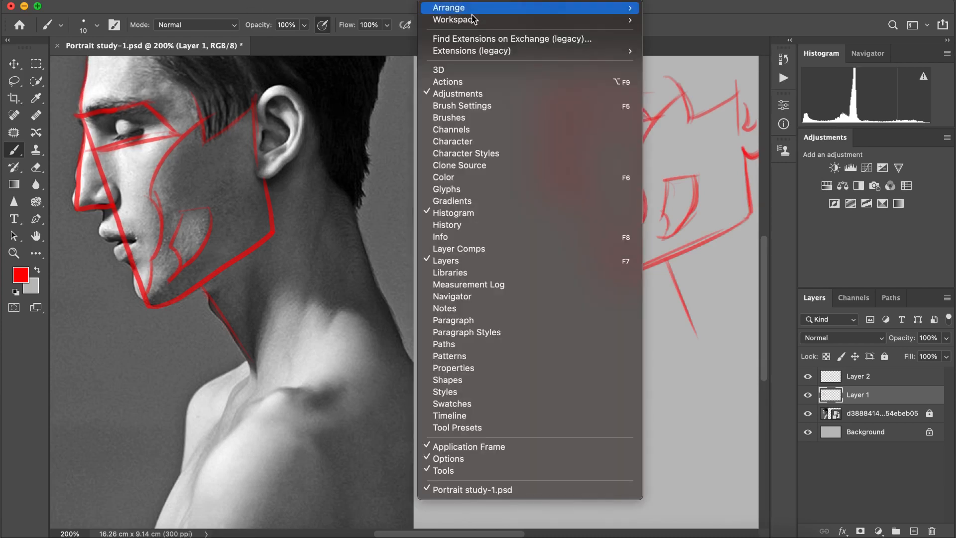
mouse_move(469, 8)
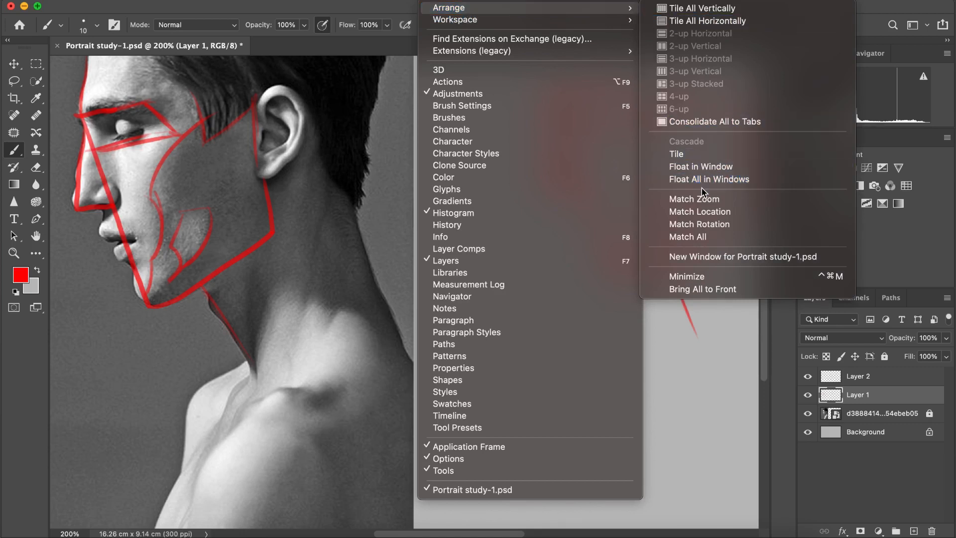
left_click(704, 258)
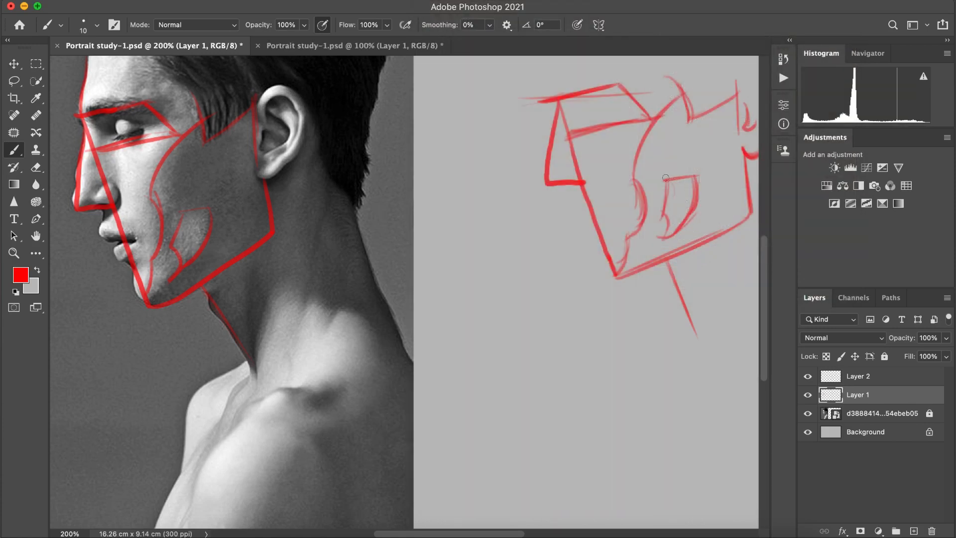
left_click(294, 46)
left_click(222, 47)
left_click(328, 47)
left_click_drag(328, 47, 210, 81)
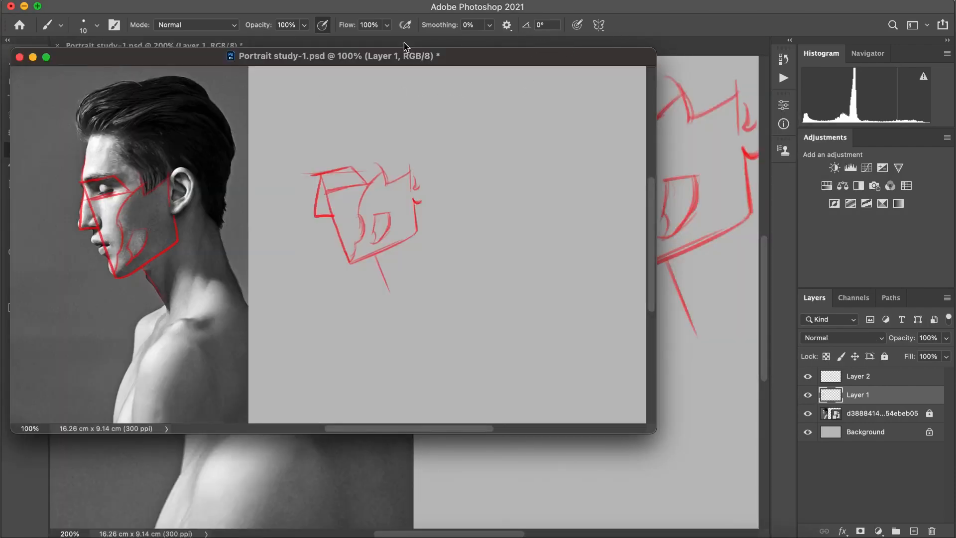
left_click_drag(658, 162, 453, 161)
mouse_move(334, 61)
left_mouse_down()
mouse_move(294, 99)
mouse_move(331, 70)
left_mouse_up()
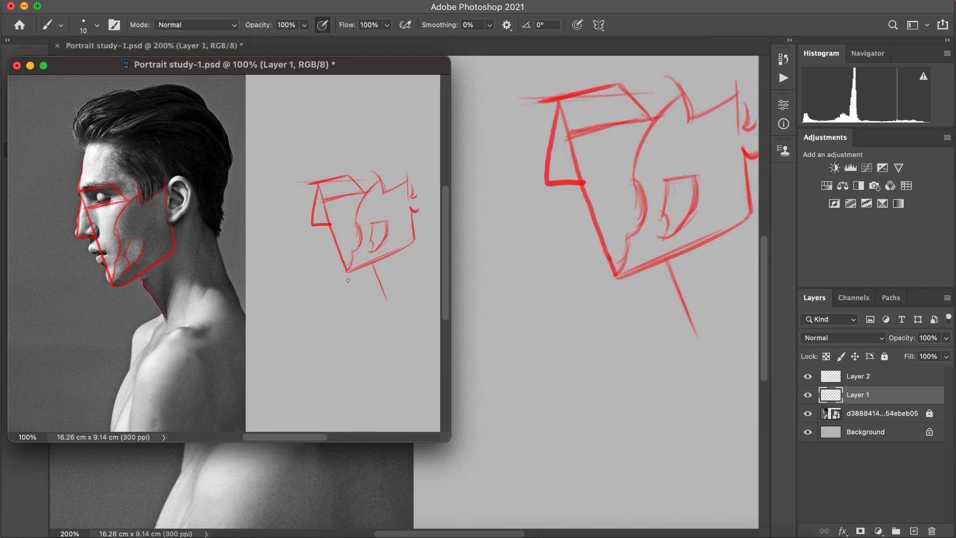
Step: Zoom the floating window in on the reference head to about 215%, reposition it and close it
key("z")
mouse_move(150, 199)
left_mouse_down()
mouse_move(109, 182)
mouse_move(159, 166)
mouse_move(132, 188)
mouse_move(96, 187)
mouse_move(187, 191)
mouse_move(126, 189)
mouse_move(186, 175)
left_mouse_up()
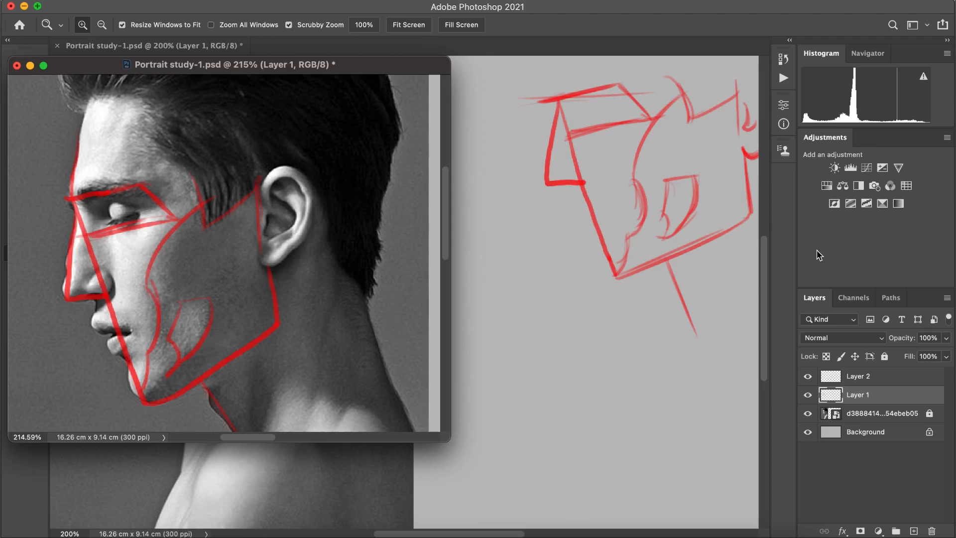
key("b")
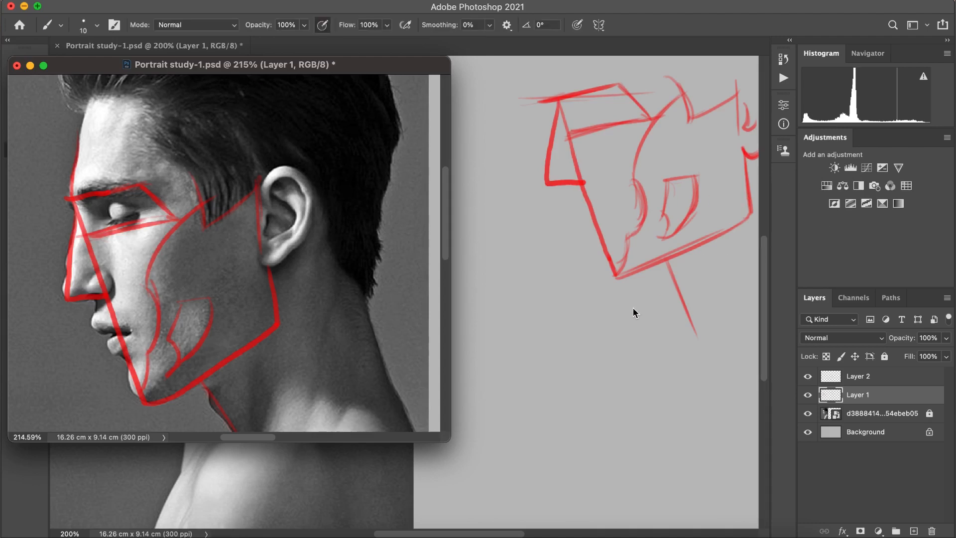
left_click_drag(241, 65, 327, 110)
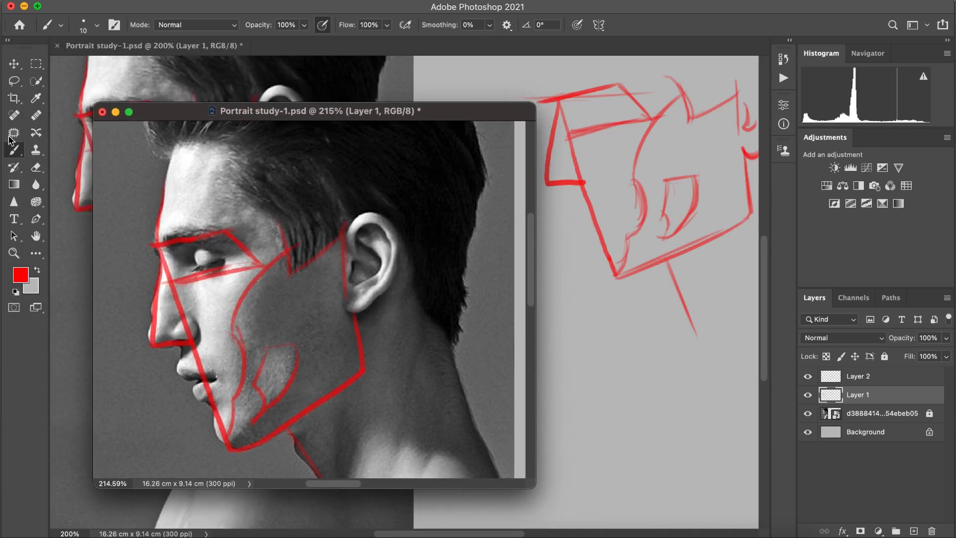
left_click(102, 111)
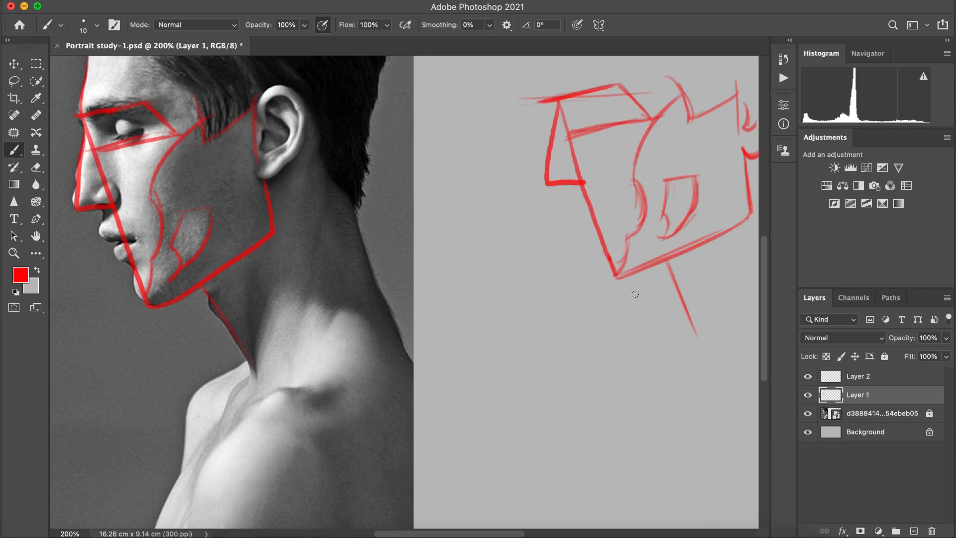
Step: Trace the far shoulder and upper chest line on the reference and repeat it below the sketched neck
left_click_drag(245, 365, 207, 391)
key("ctrl+z")
left_click_drag(247, 362, 201, 389)
left_click_drag(697, 332, 706, 357)
mouse_move(701, 348)
left_mouse_down()
mouse_move(643, 380)
mouse_move(684, 361)
mouse_move(657, 375)
mouse_move(649, 400)
mouse_move(651, 376)
mouse_move(643, 399)
left_mouse_up()
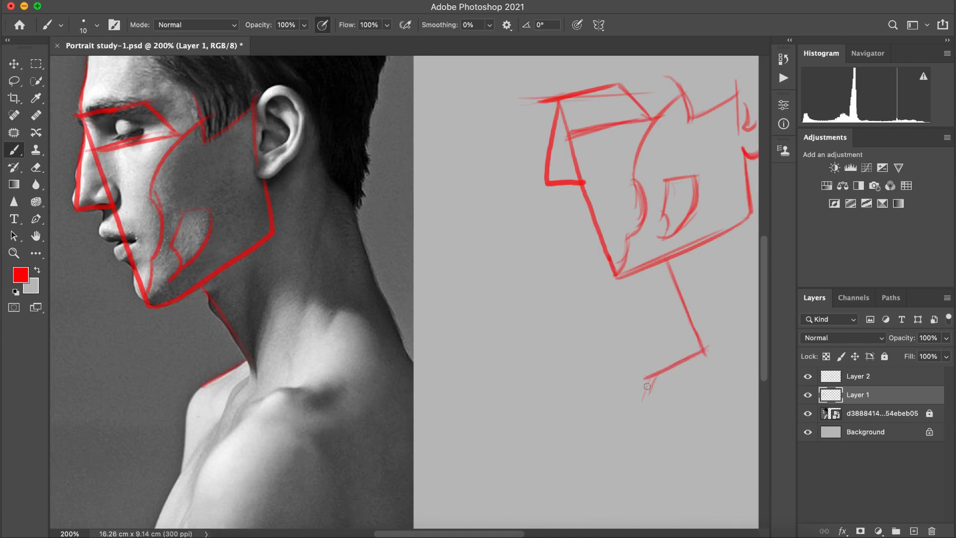
left_click_drag(192, 398, 185, 467)
left_click_drag(644, 384, 643, 453)
mouse_move(657, 427)
left_mouse_down()
mouse_move(641, 462)
mouse_move(640, 445)
mouse_move(625, 501)
left_mouse_up()
left_click_drag(638, 449, 614, 523)
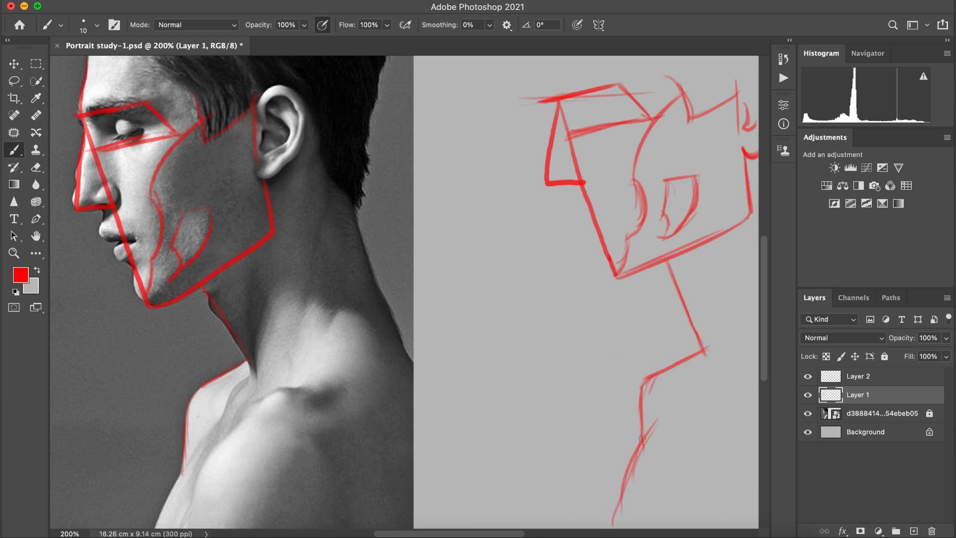
mouse_move(625, 473)
left_mouse_down()
mouse_move(625, 528)
mouse_move(611, 525)
left_mouse_up()
key("super+z")
key("super+z")
key("super+z")
key("super+z")
key("super+z")
Step: Draw the curved arm contour running down from the sketch's chest and strengthen the upper chest line above it
left_click_drag(655, 435, 623, 489)
left_click_drag(664, 424, 620, 517)
left_click_drag(652, 443, 613, 527)
left_click_drag(673, 423, 633, 487)
left_click_drag(647, 381, 638, 466)
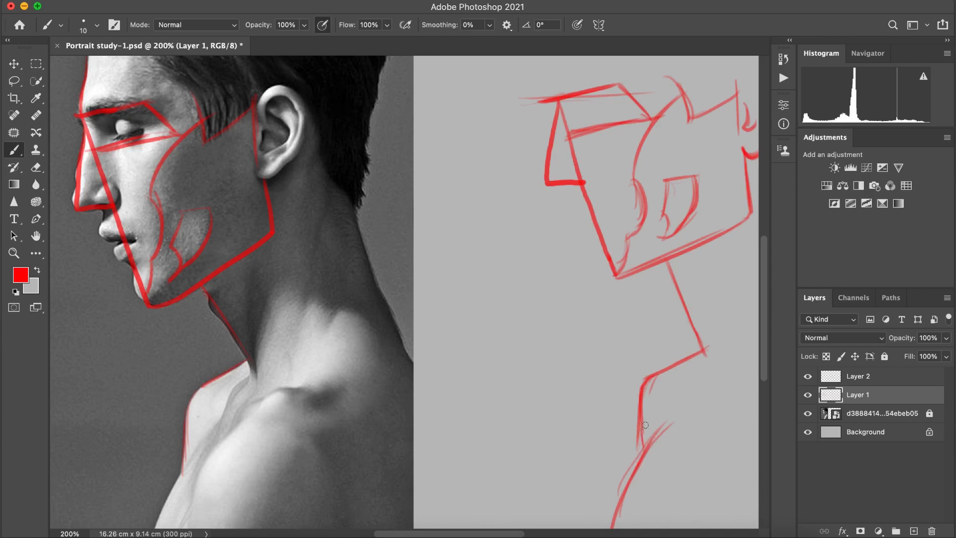
Step: Strengthen the sketch's upper chest line and draw the inner chest line from the pit of the neck down to the arm contour
left_click_drag(640, 417, 640, 467)
left_click_drag(702, 356, 664, 428)
mouse_move(701, 359)
left_mouse_down()
mouse_move(705, 351)
mouse_move(663, 432)
left_mouse_up()
left_click_drag(683, 381, 664, 428)
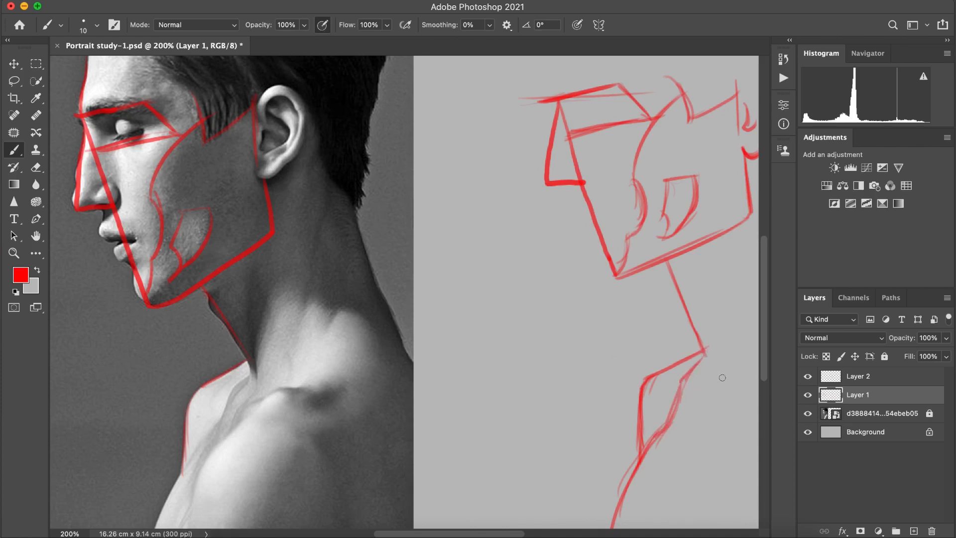
Step: Trace the neck muscle line above the collar pit on the reference and repeat it beside the sketched neck
left_click_drag(747, 373, 726, 377)
left_click_drag(711, 289, 707, 344)
left_click_drag(714, 294, 708, 350)
left_click_drag(249, 297, 256, 380)
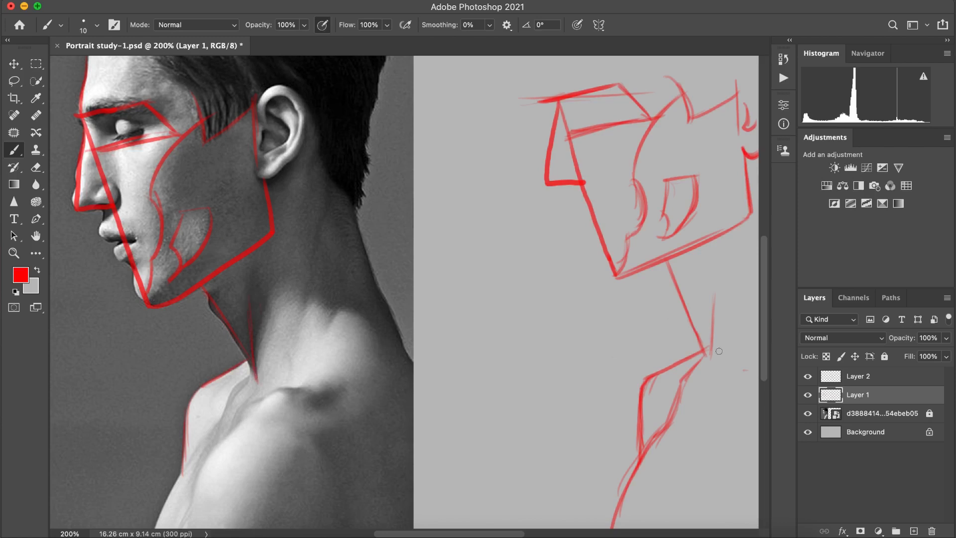
left_click_drag(705, 351, 712, 369)
left_click_drag(714, 280, 707, 358)
Step: Draw the forehead line rising from the sketch's brow corner and thicken the nose bridge line below it
mouse_move(551, 52)
left_mouse_down()
mouse_move(552, 77)
mouse_move(557, 51)
left_mouse_up()
left_click_drag(558, 50, 557, 51)
mouse_move(557, 95)
left_mouse_down()
mouse_move(547, 183)
mouse_move(551, 166)
left_mouse_up()
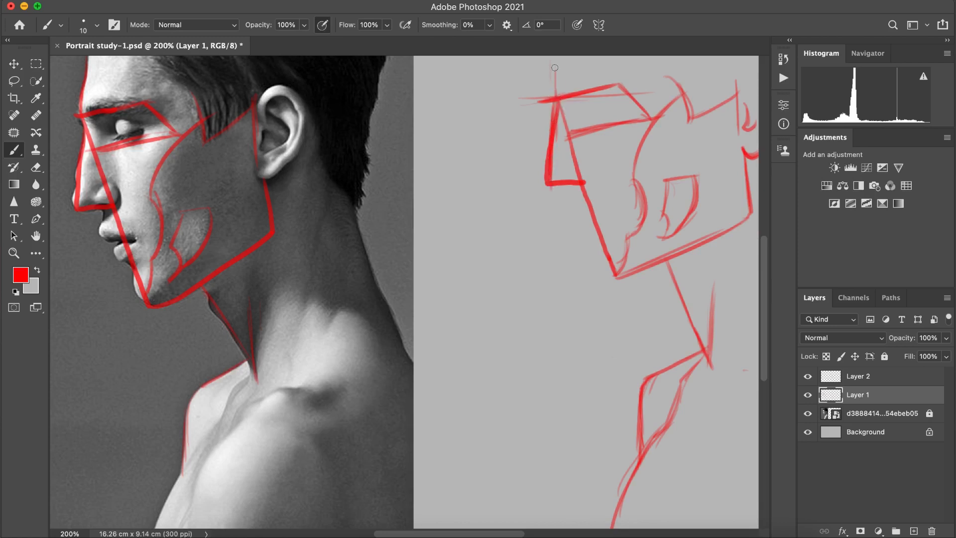
left_click_drag(555, 96, 553, 46)
left_click_drag(556, 96, 555, 55)
Step: Trace the lips on the reference and sketch the lip and chin contour below the sketch's nose
left_click_drag(577, 187, 569, 211)
mouse_move(576, 192)
left_mouse_down()
mouse_move(569, 184)
mouse_move(565, 205)
mouse_move(592, 215)
left_mouse_up()
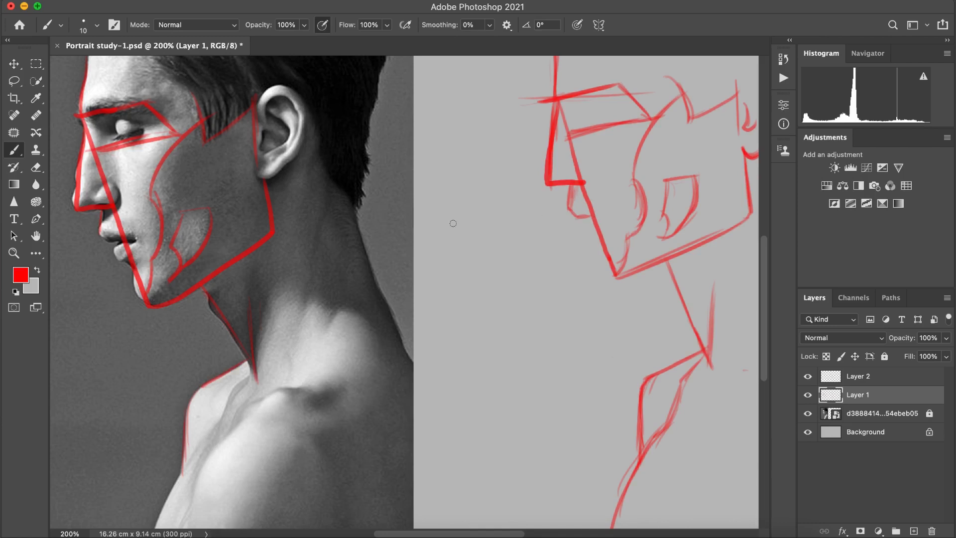
left_click_drag(99, 235, 130, 240)
key("super+z")
mouse_move(588, 218)
left_mouse_down()
mouse_move(600, 216)
mouse_move(584, 231)
mouse_move(581, 222)
mouse_move(587, 231)
mouse_move(597, 224)
left_mouse_up()
mouse_move(593, 226)
left_mouse_down()
mouse_move(588, 233)
mouse_move(601, 219)
mouse_move(596, 230)
left_mouse_up()
key("super+z")
mouse_move(593, 237)
left_mouse_down()
mouse_move(595, 262)
mouse_move(599, 241)
mouse_move(598, 263)
mouse_move(598, 242)
mouse_move(596, 260)
mouse_move(617, 275)
left_mouse_up()
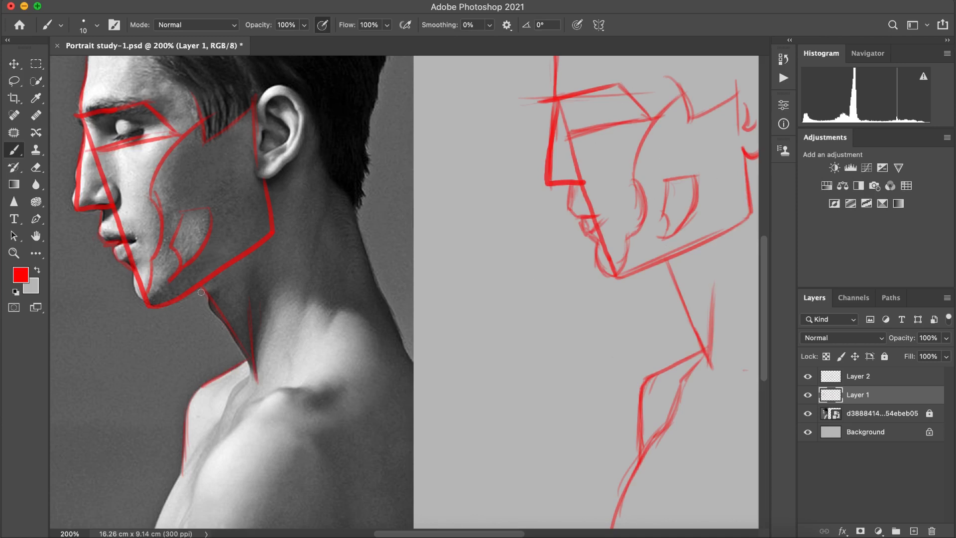
Step: Mark the spot where the jaw meets the neck with an arrow on the reference and repeat it on the sketch
mouse_move(203, 289)
left_mouse_down()
mouse_move(220, 319)
mouse_move(201, 299)
mouse_move(197, 316)
left_mouse_up()
mouse_move(642, 296)
left_mouse_down()
mouse_move(665, 267)
mouse_move(672, 286)
mouse_move(672, 277)
left_mouse_up()
Step: Toggle the visibility of Layer 1 and Layer 2 to examine which strokes each layer holds
left_click(809, 396)
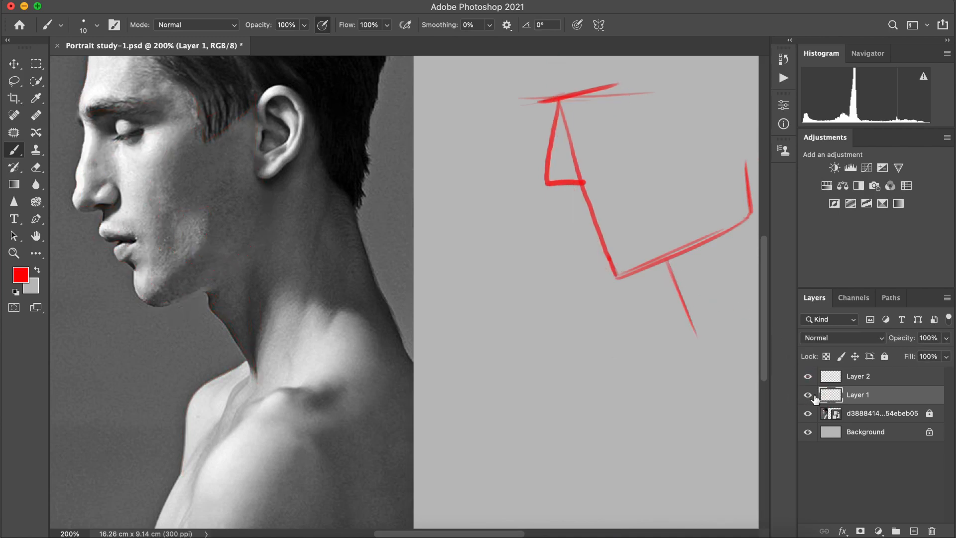
left_click(809, 396)
left_click(807, 377)
left_click(808, 376)
left_click(808, 376)
left_click(808, 376)
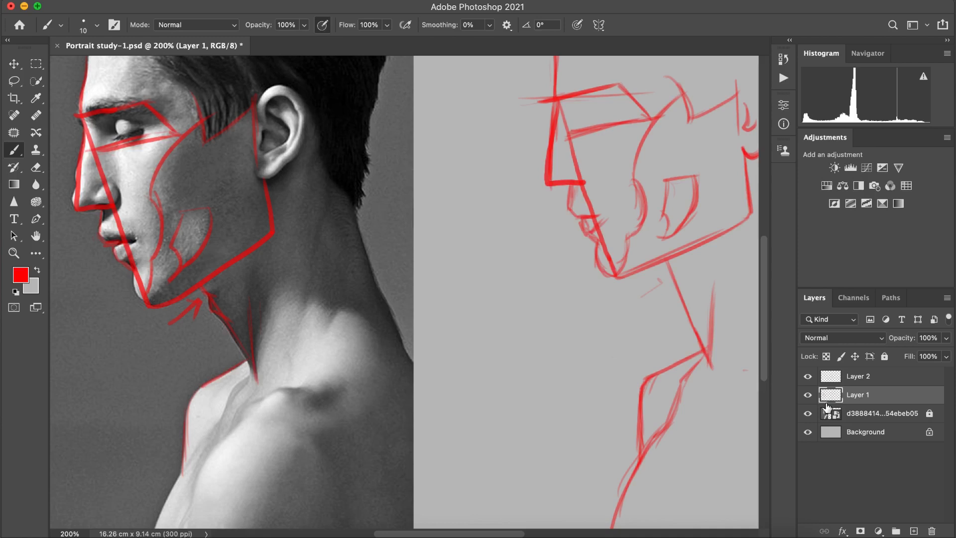
left_click(36, 168)
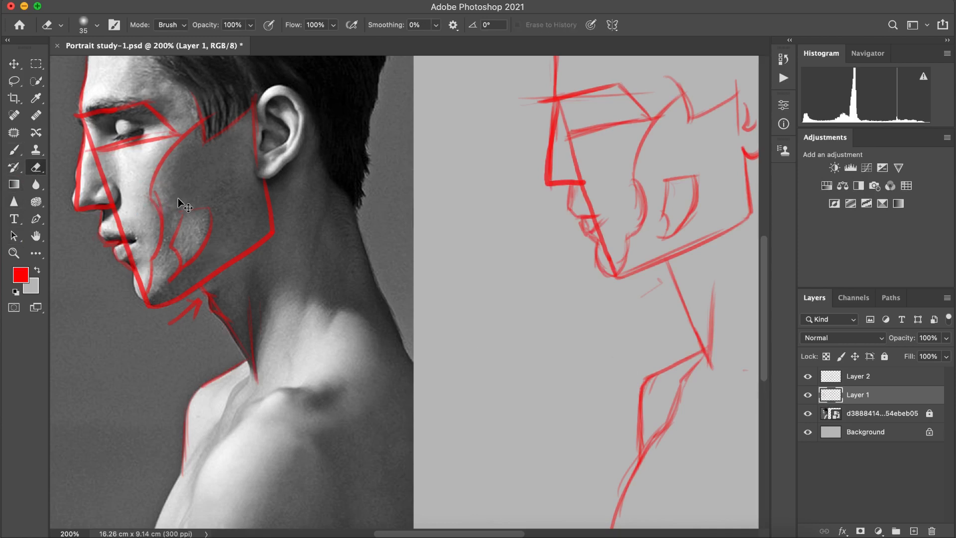
left_click(193, 185, "super")
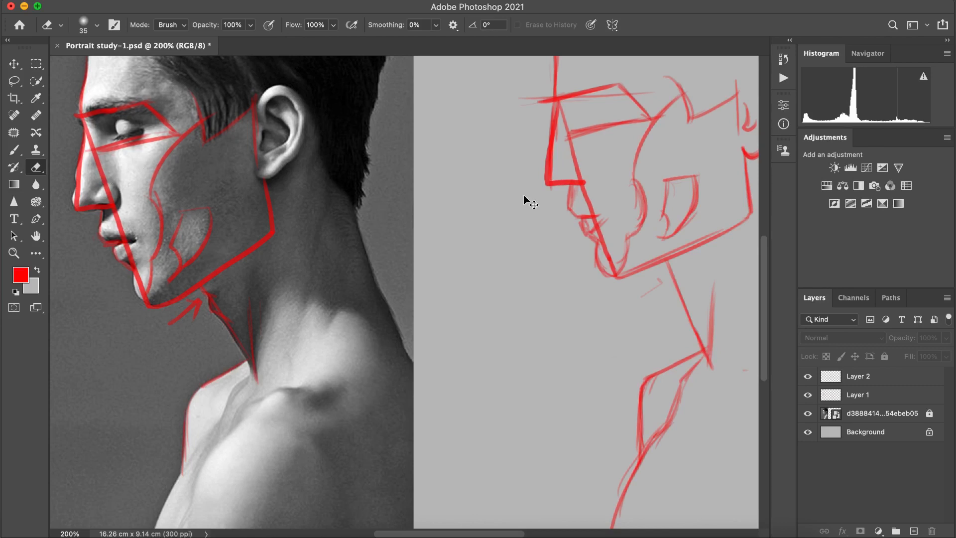
Step: Merge the two drawing layers into one with the reference and background hidden, and show both hidden layers again
double_click(867, 377)
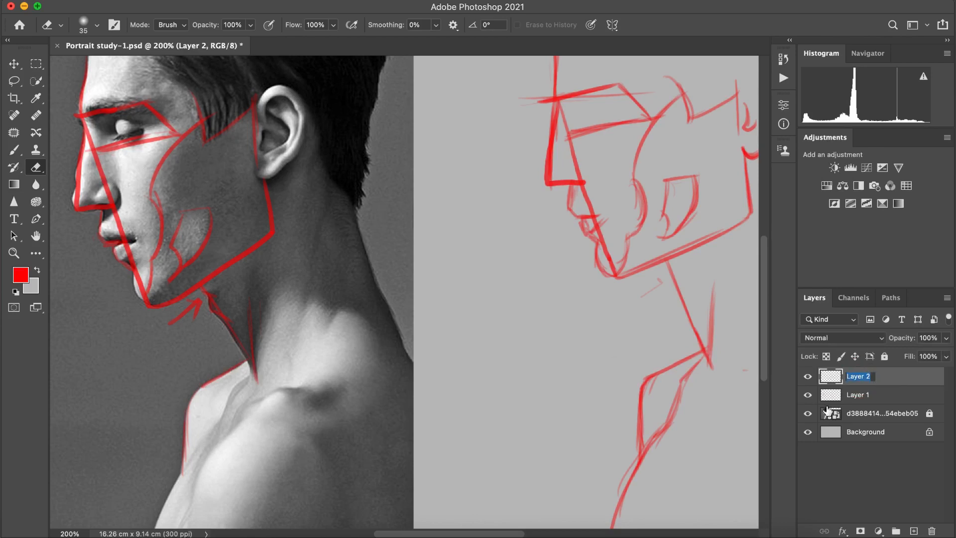
left_click(808, 415)
left_click(809, 430)
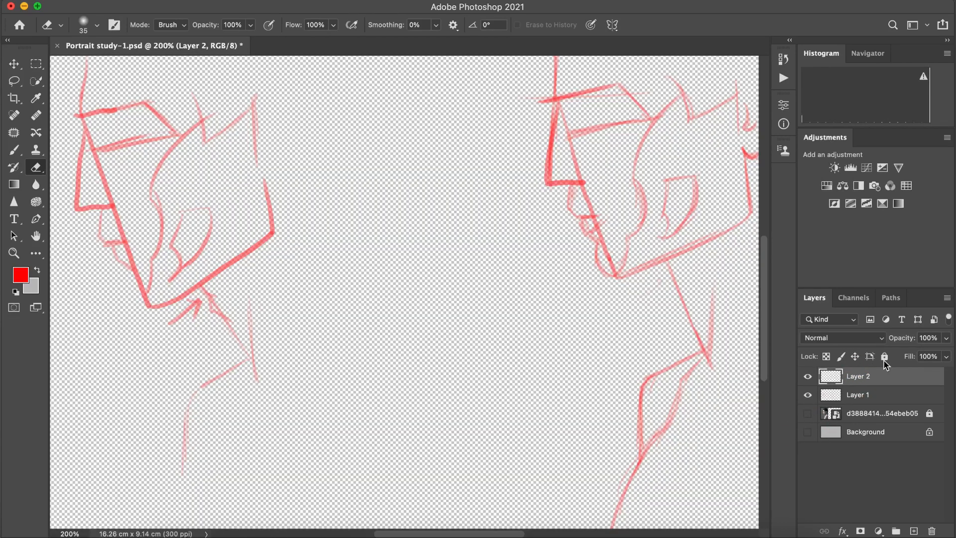
left_click(947, 297)
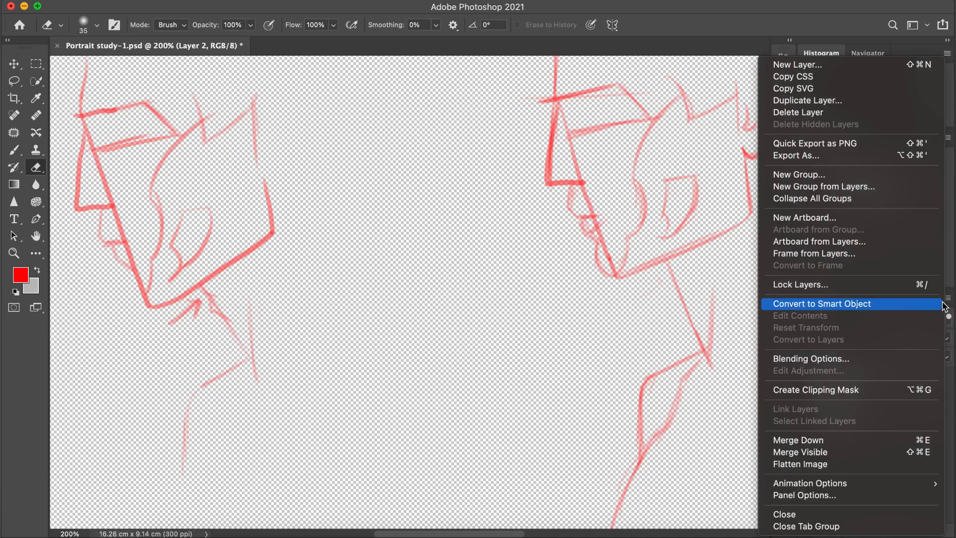
left_click(836, 452)
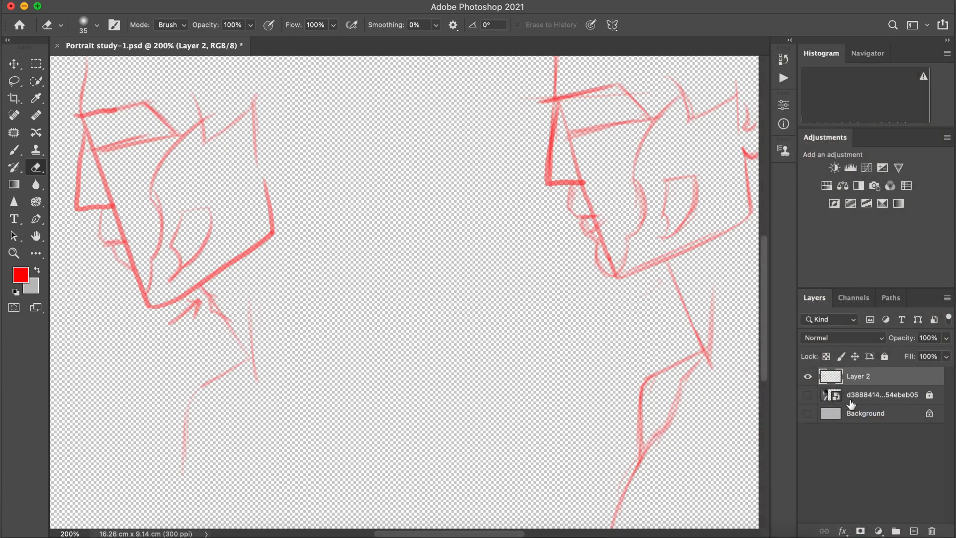
left_click(808, 394)
left_click(808, 413)
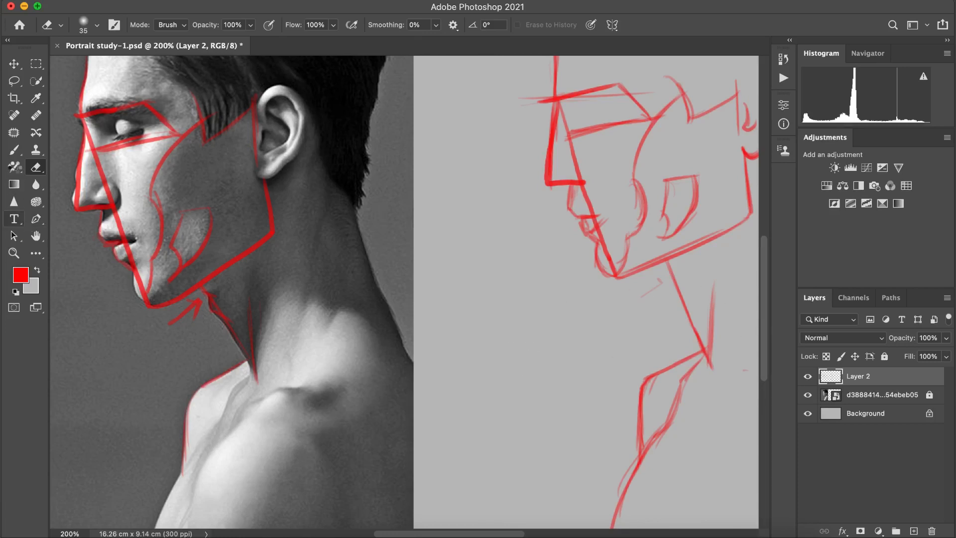
left_click(14, 150)
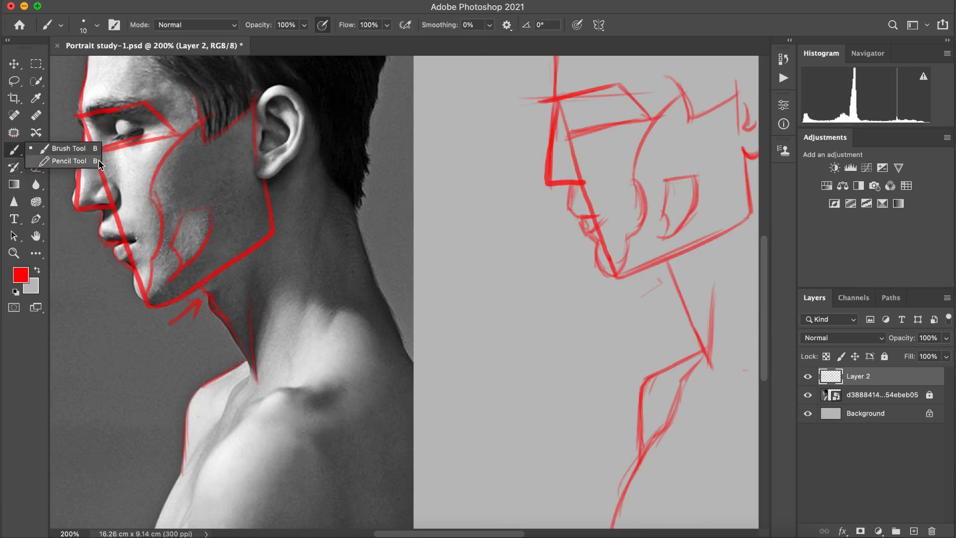
left_click(36, 133)
left_click(37, 149)
left_click(36, 167)
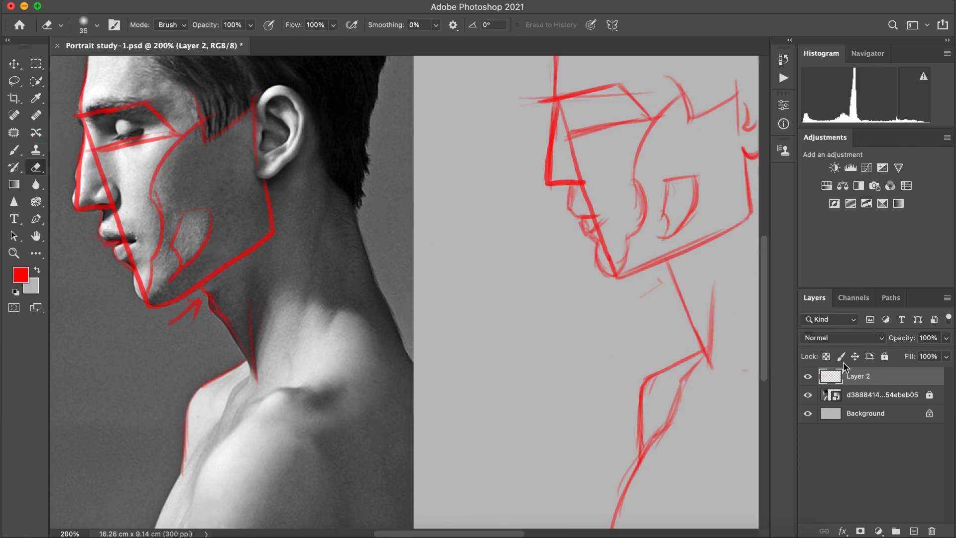
key("b")
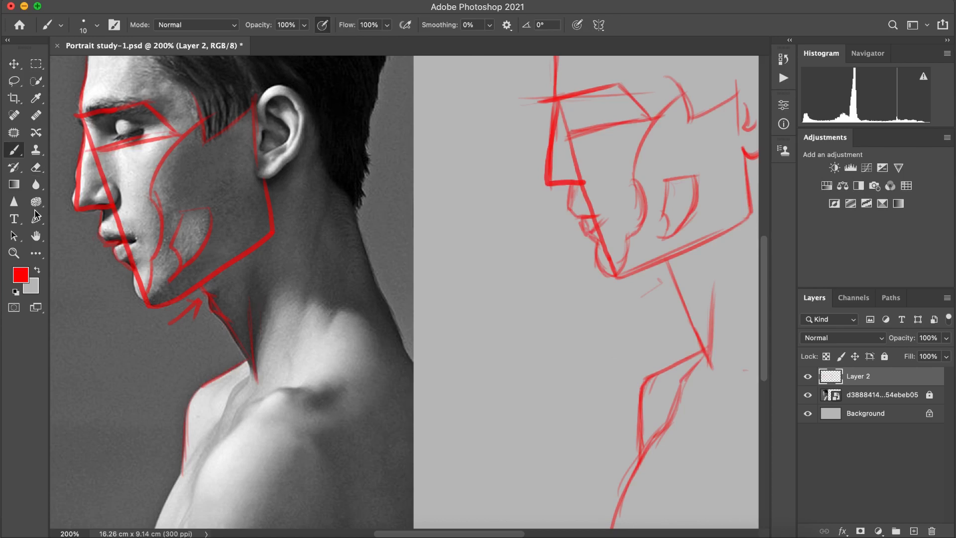
Step: Enlarge the Eraser to 175, let pen pressure control its opacity and fade the red tracing over the reference face
left_click(38, 169)
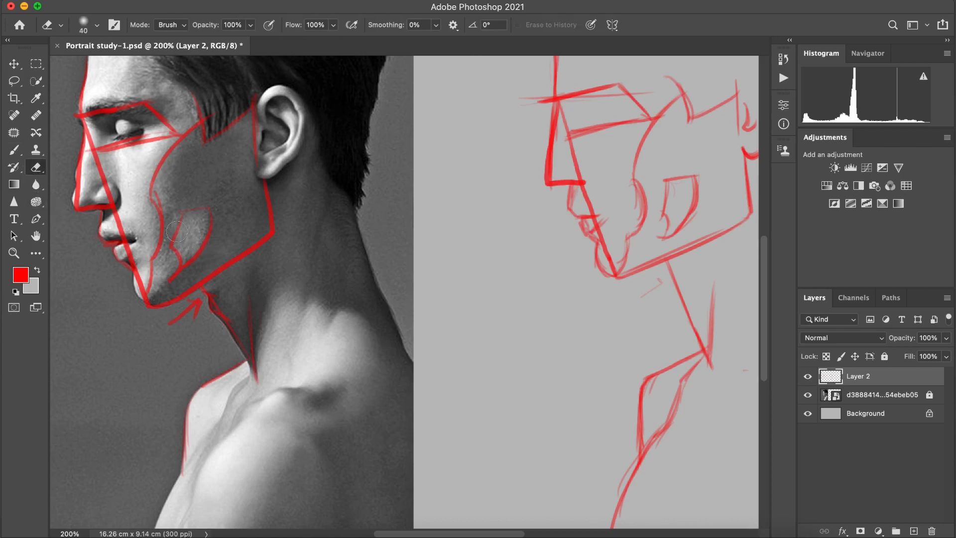
key("bracketright")
key("bracketright")
key("bracketright")
key("bracketright")
key("bracketright")
key("bracketright")
key("bracketright")
left_click(120, 114)
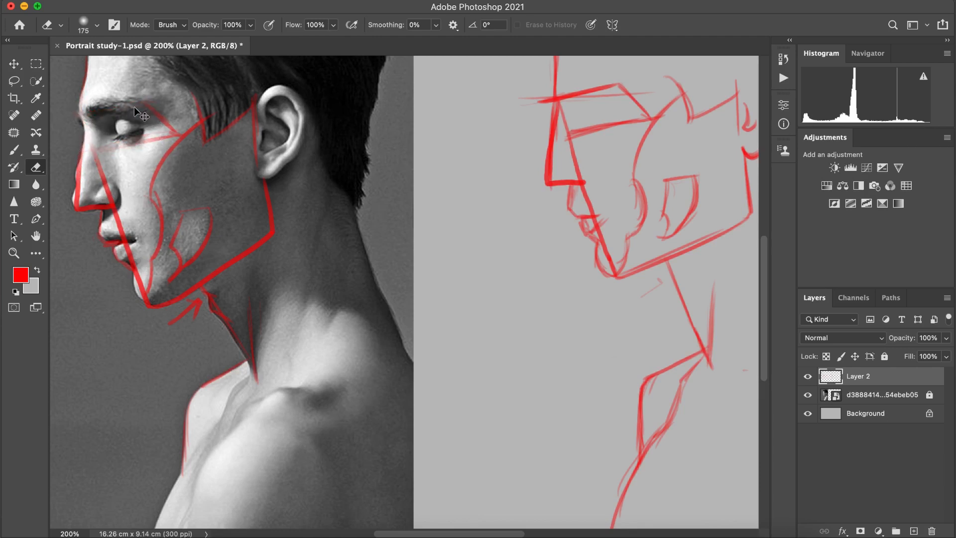
key("super+z")
left_click(268, 24)
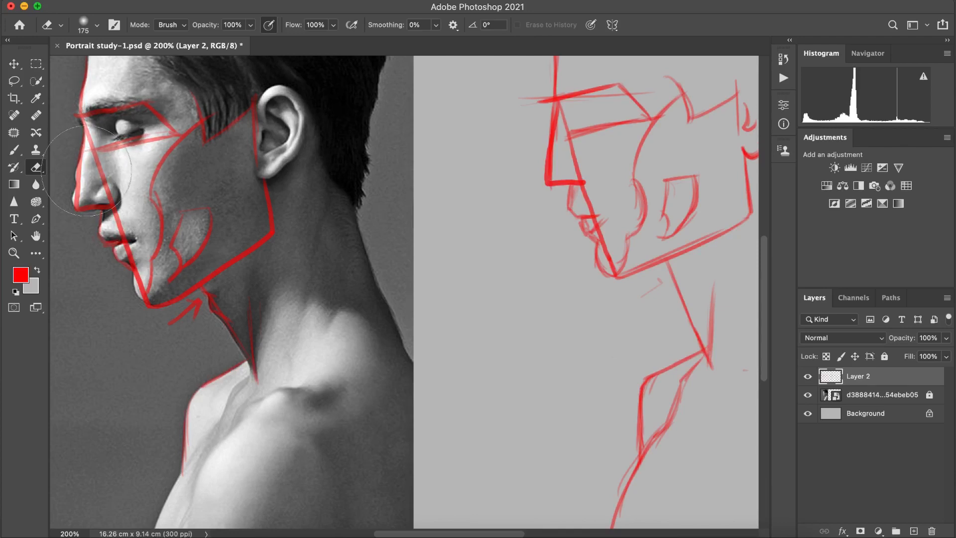
mouse_move(142, 256)
left_mouse_down()
mouse_move(187, 267)
mouse_move(224, 206)
mouse_move(227, 135)
mouse_move(259, 213)
mouse_move(269, 196)
mouse_move(251, 132)
mouse_move(238, 293)
mouse_move(167, 333)
mouse_move(196, 345)
mouse_move(253, 405)
mouse_move(236, 443)
mouse_move(192, 375)
mouse_move(168, 410)
left_mouse_up()
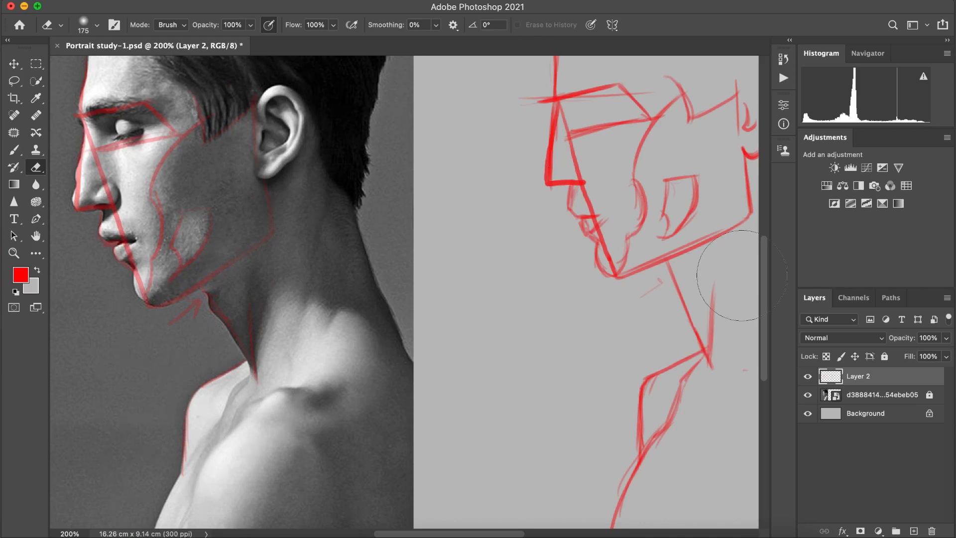
Step: Reinforce the sketch's front neck contour with the throat bump and fade the chest lines below it with the Eraser
left_click(15, 151)
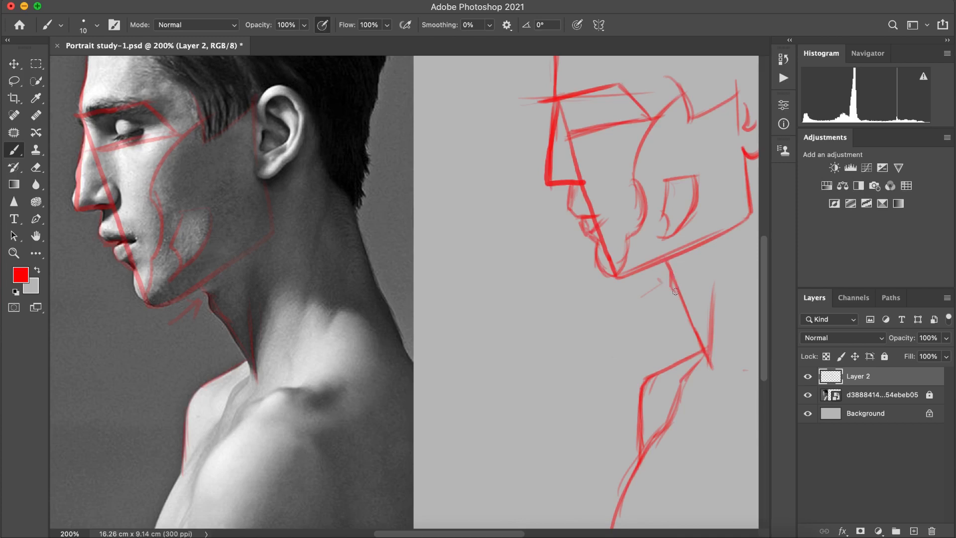
left_click_drag(673, 288, 678, 299)
left_click_drag(680, 301, 709, 366)
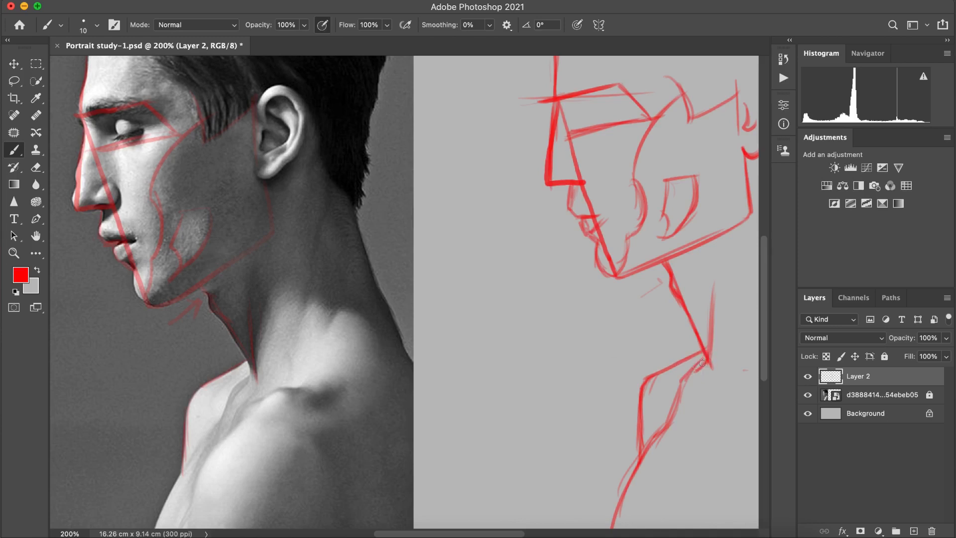
left_click_drag(702, 364, 678, 402)
left_click(36, 168)
mouse_move(691, 394)
left_mouse_down()
mouse_move(672, 403)
mouse_move(699, 373)
mouse_move(660, 436)
mouse_move(648, 418)
left_mouse_up()
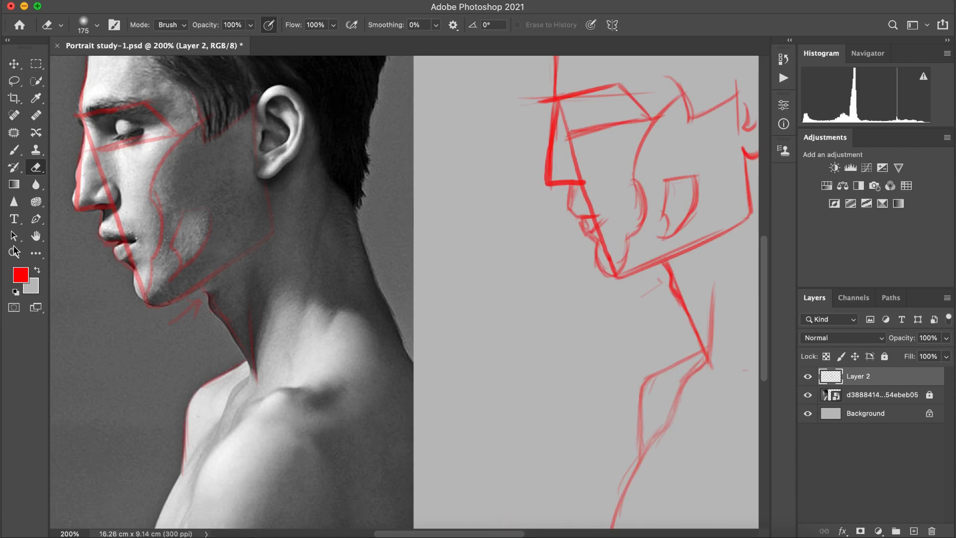
Step: Redraw the sketch's inner chest and arm contour lines running down from the pit of the neck with the Brush
left_click(14, 149)
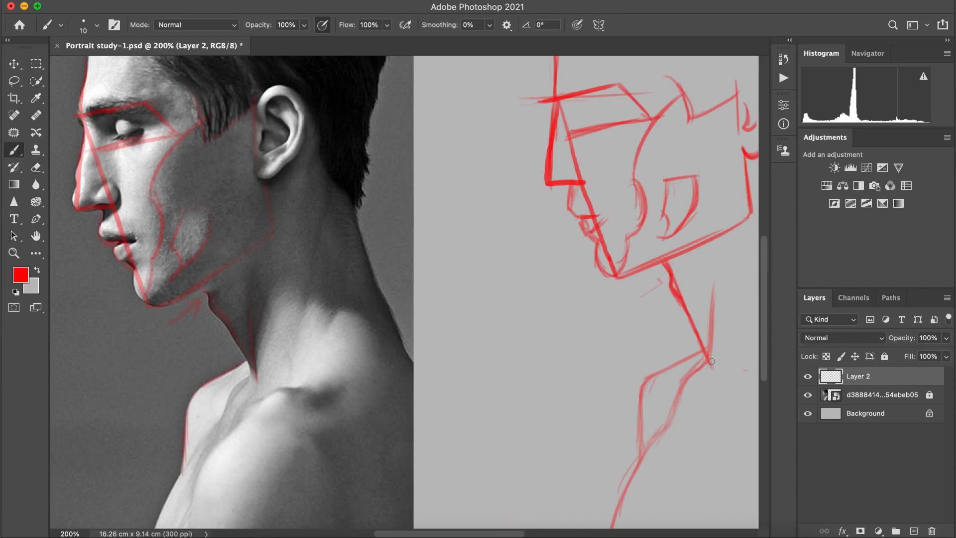
mouse_move(707, 362)
left_mouse_down()
mouse_move(682, 394)
mouse_move(671, 436)
left_mouse_up()
key("cmd+z")
mouse_move(703, 357)
left_mouse_down()
mouse_move(680, 389)
mouse_move(688, 385)
mouse_move(672, 429)
mouse_move(681, 390)
mouse_move(659, 435)
left_mouse_up()
key("super+plus")
key("super+minus")
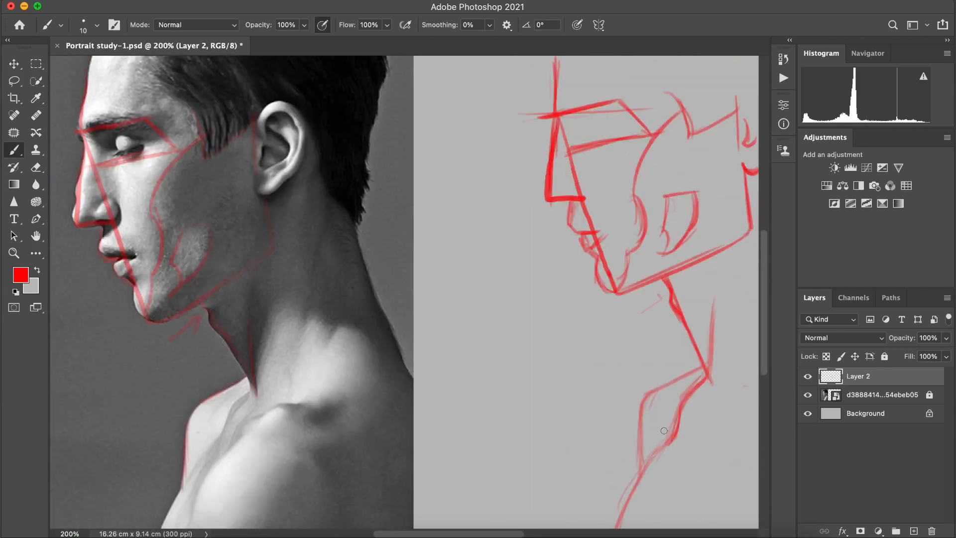
key("super+z")
key("super+z")
left_click_drag(640, 439, 624, 515)
left_click_drag(666, 442, 636, 495)
left_click_drag(657, 495, 675, 460)
Step: Trace the collarbone edge on the reference and draw the collarbone and near shoulder contour on the sketch
left_click_drag(702, 427, 717, 416)
left_click_drag(244, 426, 267, 410)
mouse_move(708, 383)
left_mouse_down()
mouse_move(691, 404)
mouse_move(700, 419)
mouse_move(742, 402)
mouse_move(701, 417)
mouse_move(681, 444)
left_mouse_up()
left_click_drag(716, 413, 673, 483)
left_click_drag(709, 448, 656, 528)
left_click_drag(675, 467, 661, 529)
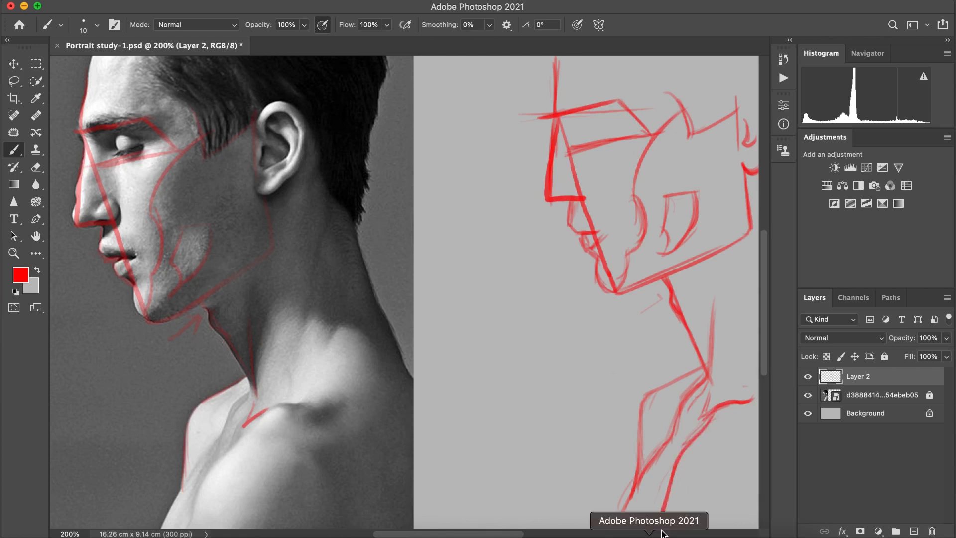
left_click_drag(671, 439, 665, 484)
Step: Fade the sketch's red lines with the Eraser and set the brush's foreground colour to blue #3000ff
left_click(35, 168)
mouse_move(535, 162)
left_mouse_down()
mouse_move(599, 139)
mouse_move(664, 384)
mouse_move(653, 479)
left_mouse_up()
left_click(14, 150)
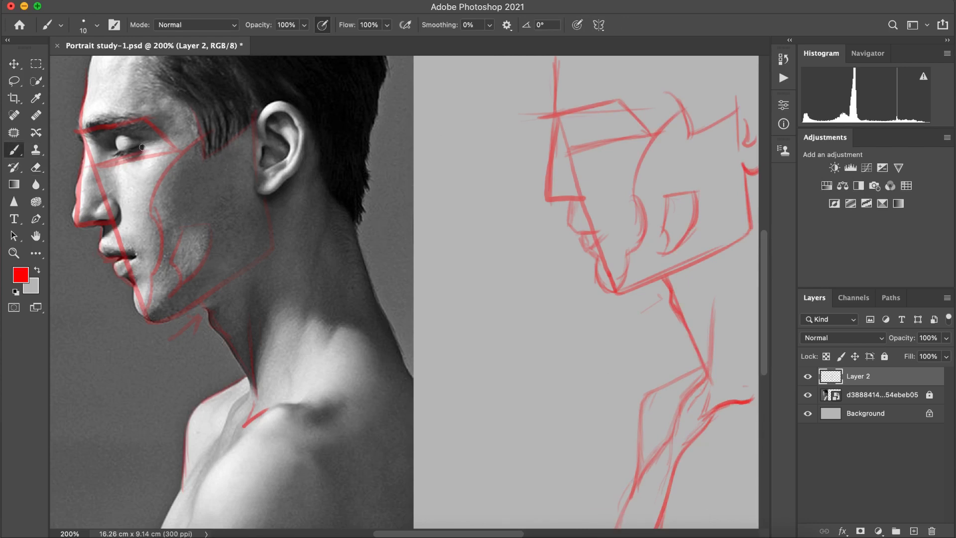
left_click(21, 274)
left_click_drag(378, 329, 380, 334)
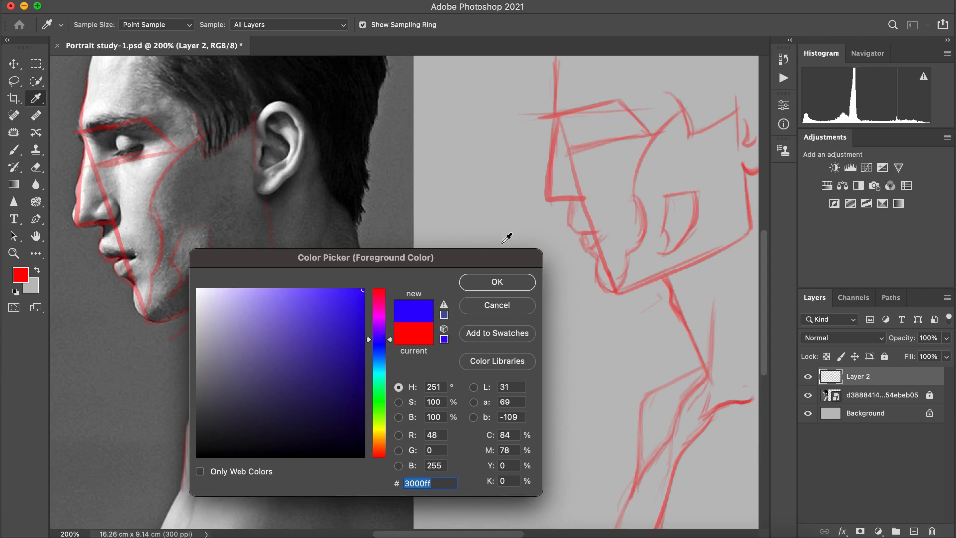
left_click(486, 286)
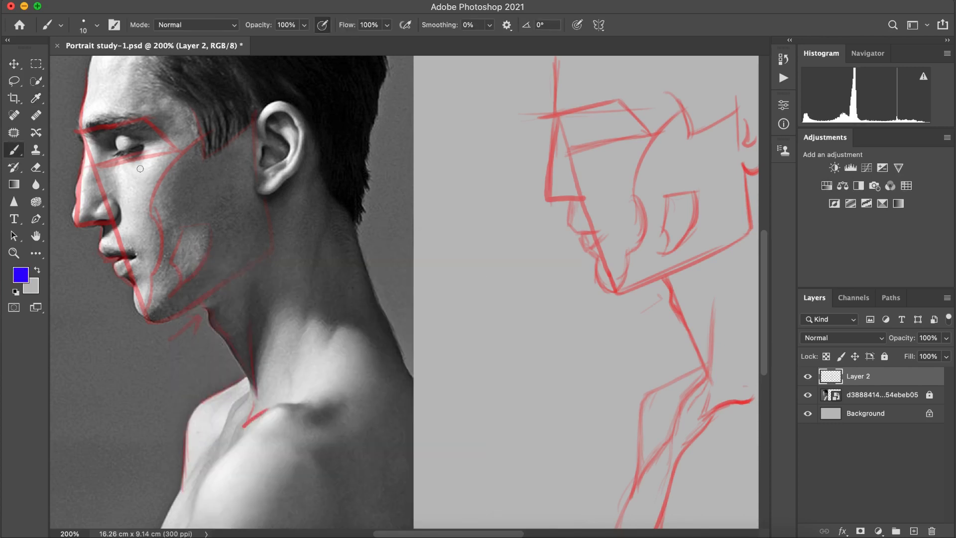
Step: Outline the eye in blue on the reference and repeat its wedge shape inside the sketch's eye plane
mouse_move(116, 152)
left_mouse_down()
mouse_move(110, 131)
mouse_move(116, 155)
mouse_move(141, 148)
mouse_move(107, 157)
mouse_move(118, 141)
left_mouse_up()
key("super+z")
left_click_drag(116, 133, 154, 137)
left_click_drag(575, 143, 592, 136)
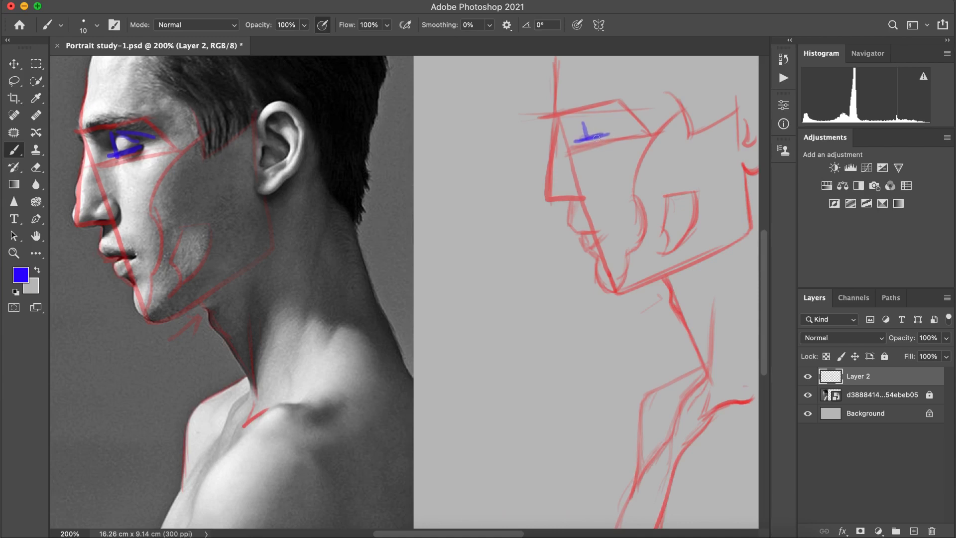
key("super+z")
left_click_drag(577, 140, 613, 131)
mouse_move(579, 121)
left_mouse_down()
mouse_move(607, 119)
mouse_move(617, 128)
mouse_move(608, 133)
left_mouse_up()
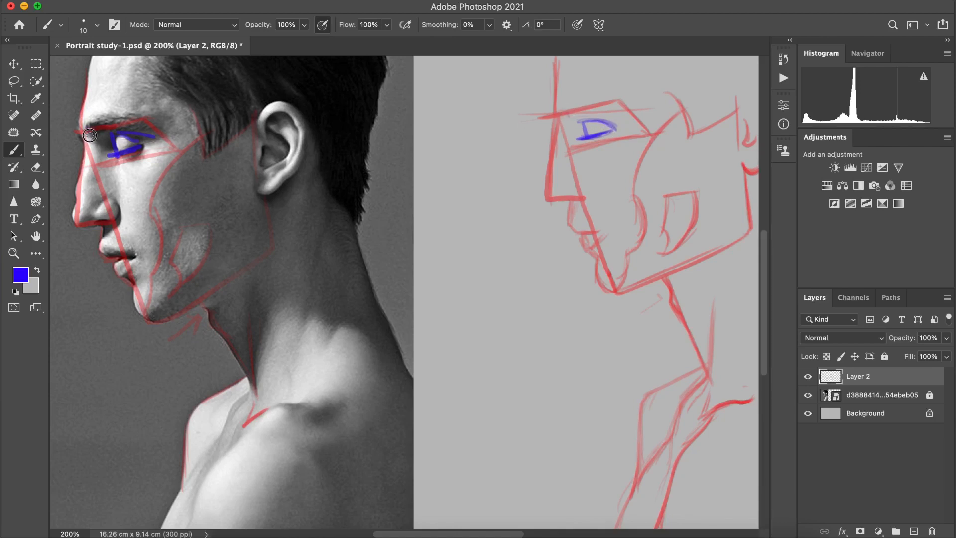
Step: Trace the eyebrow in blue on the reference and block in a matching eyebrow above the sketch's eye
mouse_move(87, 134)
left_mouse_down()
mouse_move(116, 129)
mouse_move(85, 127)
mouse_move(130, 116)
mouse_move(107, 134)
mouse_move(160, 121)
left_mouse_up()
mouse_move(562, 114)
left_mouse_down()
mouse_move(604, 96)
mouse_move(581, 118)
mouse_move(601, 108)
mouse_move(579, 116)
mouse_move(608, 107)
left_mouse_up()
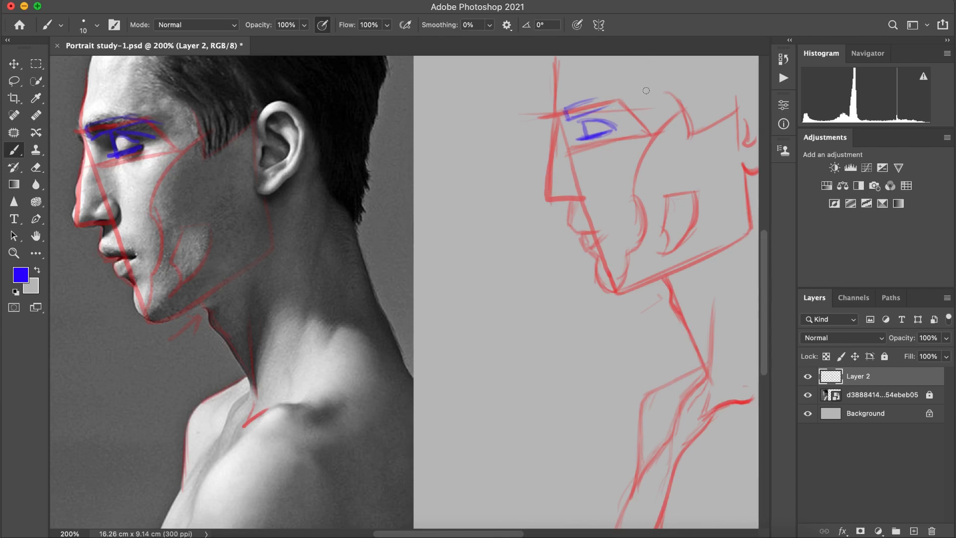
mouse_move(589, 104)
left_mouse_down()
mouse_move(633, 107)
mouse_move(616, 97)
mouse_move(635, 111)
left_mouse_up()
mouse_move(568, 112)
left_mouse_down()
mouse_move(613, 94)
mouse_move(632, 106)
mouse_move(611, 99)
mouse_move(591, 113)
mouse_move(633, 105)
left_mouse_up()
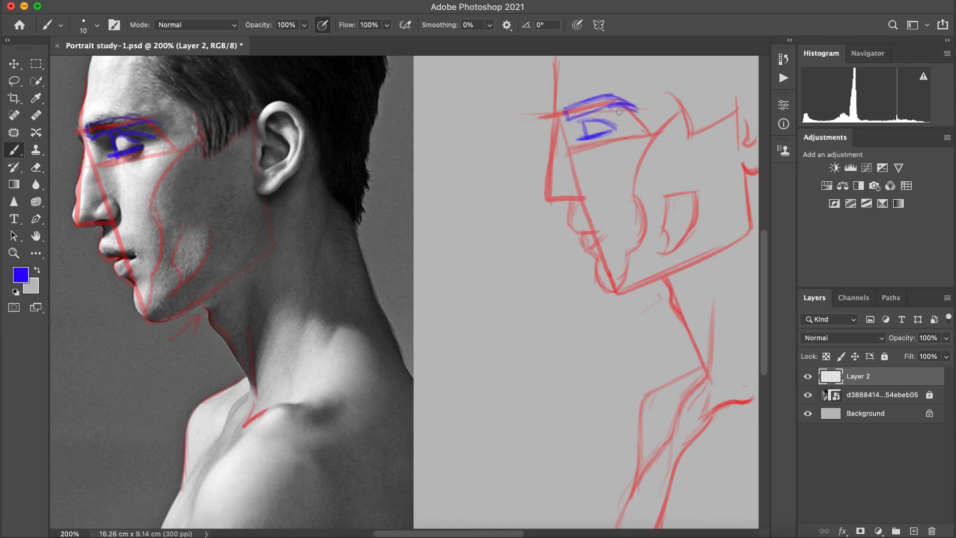
Step: Undo the sketch's eyebrow strokes and redraw the brow along the upper edge of the red eye plane
key("super+z")
left_click_drag(568, 119, 600, 115)
key("super+z")
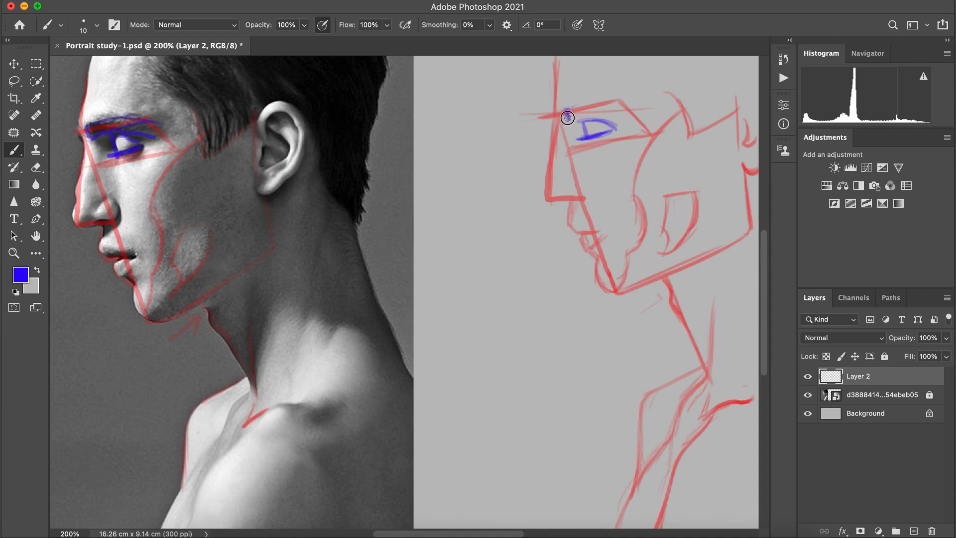
left_click_drag(567, 109, 618, 101)
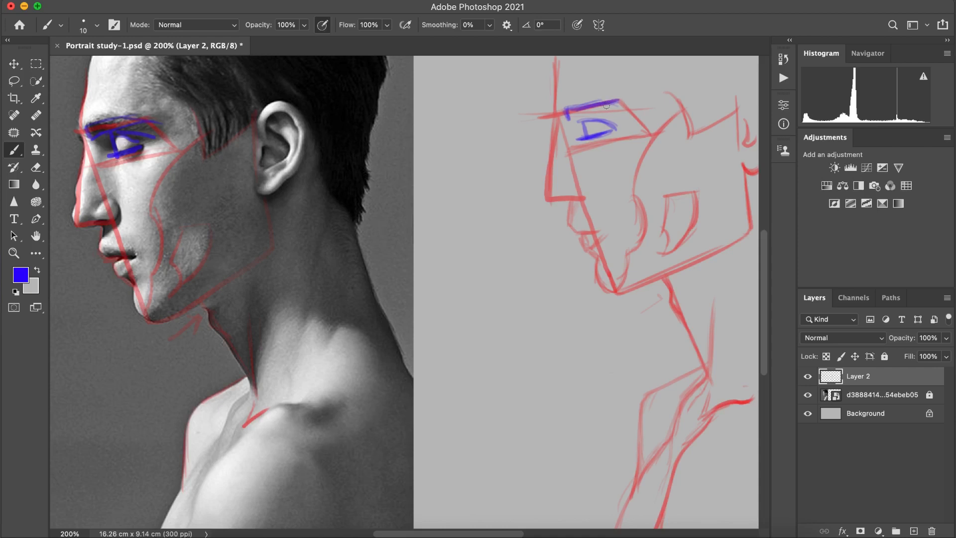
key("super+z")
mouse_move(609, 100)
left_mouse_down()
mouse_move(639, 114)
mouse_move(606, 108)
mouse_move(570, 119)
mouse_move(612, 103)
mouse_move(637, 117)
left_mouse_up()
key("super+z")
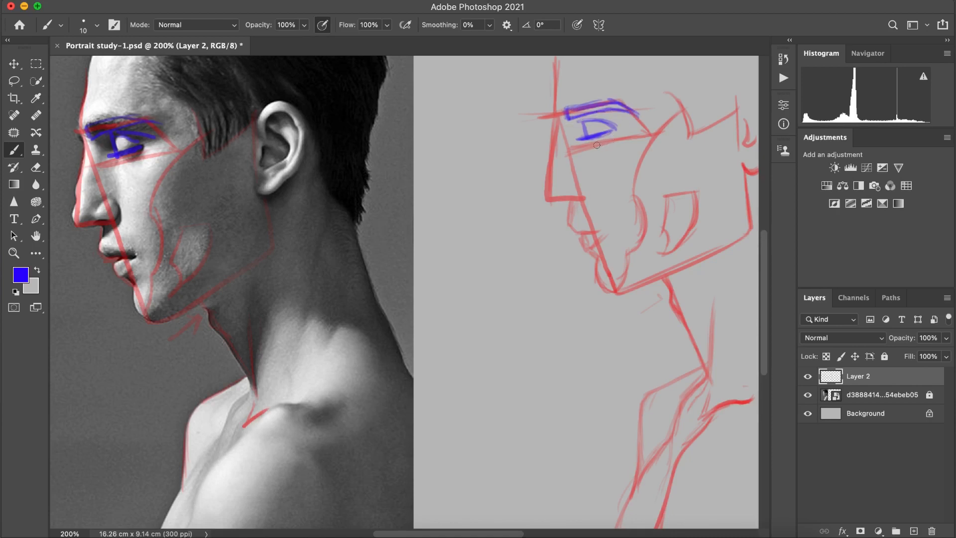
Step: Add the lower eyelid and shade the inner eye socket in blue on both the reference and the sketch
mouse_move(616, 129)
left_mouse_down()
mouse_move(578, 139)
mouse_move(614, 129)
left_mouse_up()
left_click_drag(588, 144, 607, 140)
left_click_drag(118, 167, 118, 141)
left_click_drag(582, 121, 587, 136)
mouse_move(108, 145)
left_mouse_down()
mouse_move(98, 143)
mouse_move(110, 153)
mouse_move(106, 134)
left_mouse_up()
Step: Trace the nose bridge down to the tip in blue on the reference and redraw it on the sketch
mouse_move(569, 123)
left_mouse_down()
mouse_move(566, 120)
mouse_move(576, 130)
mouse_move(586, 116)
mouse_move(552, 115)
mouse_move(551, 182)
left_mouse_up()
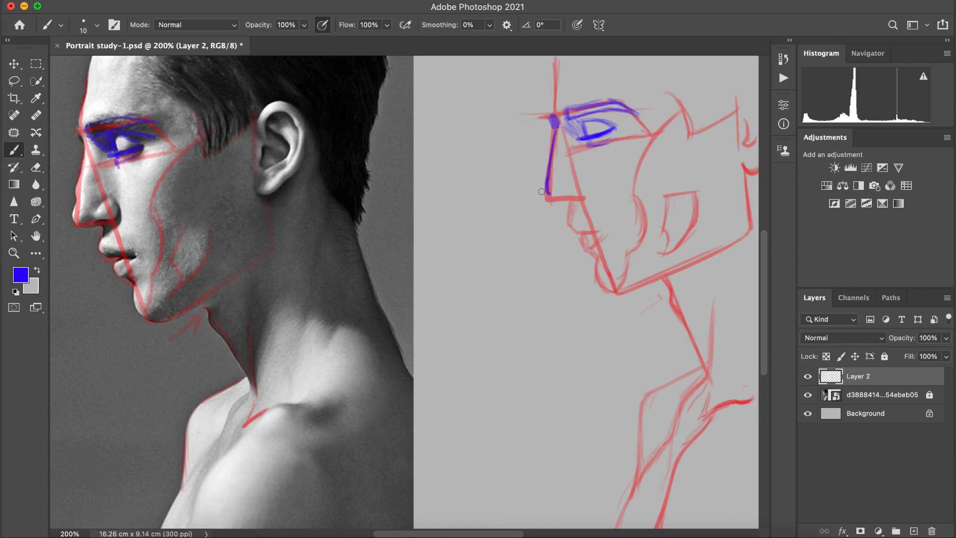
key("super+z")
mouse_move(83, 147)
left_mouse_down()
mouse_move(73, 215)
mouse_move(87, 222)
left_mouse_up()
left_click_drag(554, 121, 550, 156)
left_click_drag(554, 120, 548, 203)
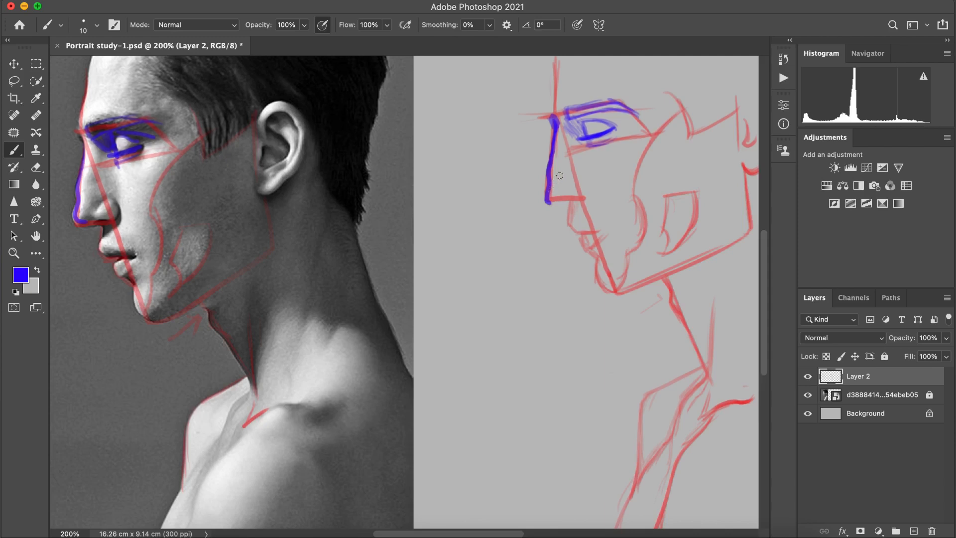
Step: Undo the last nose stroke, redraw the sketch's nose contour with its base and nostril wing, and trace the nostril on the reference
key("super+z")
mouse_move(553, 146)
left_mouse_down()
mouse_move(547, 196)
mouse_move(583, 199)
mouse_move(577, 180)
mouse_move(585, 201)
mouse_move(576, 181)
left_mouse_up()
mouse_move(113, 206)
left_mouse_down()
mouse_move(118, 219)
mouse_move(124, 209)
left_mouse_up()
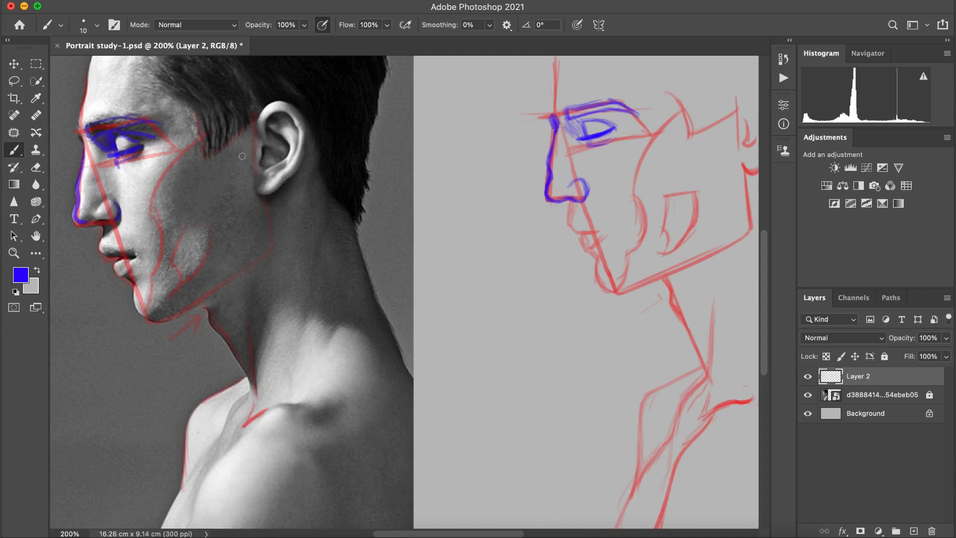
Step: Trace the upper lip in blue on the reference and draw the upper lip and mouth line on the sketch
left_click_drag(106, 226, 100, 252)
left_click_drag(570, 205, 569, 217)
left_click_drag(570, 215, 578, 232)
left_click_drag(571, 217, 593, 226)
left_click_drag(571, 226, 607, 228)
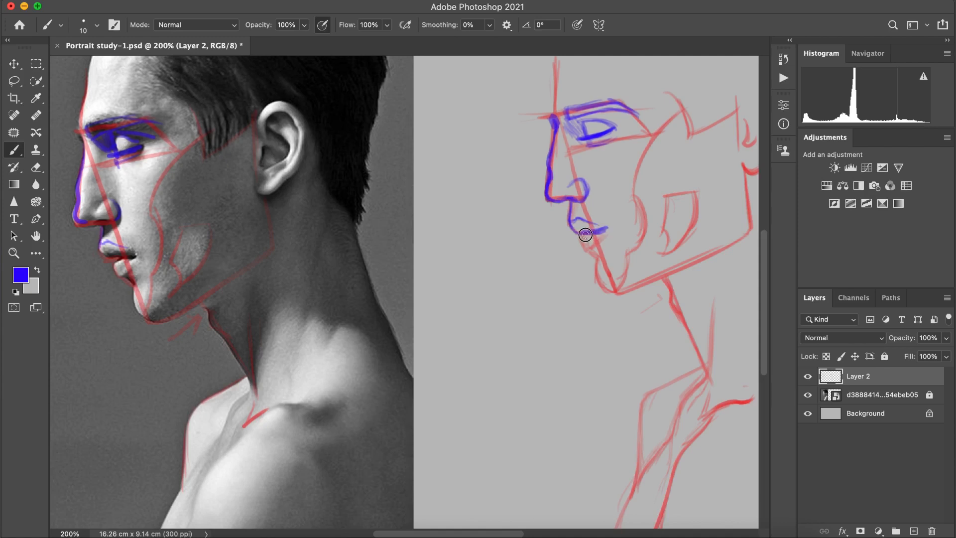
Step: Draw the sketch's lower lip in blue, reduce the brush size to 8, and undo the last two strokes
mouse_move(583, 238)
left_mouse_down()
mouse_move(595, 232)
mouse_move(577, 235)
mouse_move(586, 249)
mouse_move(604, 231)
mouse_move(582, 249)
mouse_move(598, 263)
left_mouse_up()
key("super+minus")
key("super+plus")
left_click_drag(514, 533, 504, 533)
key("bracketleft")
key("bracketleft")
key("super+z")
key("super+z")
Step: Draw the sketch's chin, the underside of the jaw and the front neck contour in blue
mouse_move(584, 284)
left_mouse_down()
mouse_move(598, 295)
mouse_move(589, 297)
mouse_move(601, 288)
mouse_move(598, 312)
mouse_move(637, 334)
mouse_move(630, 343)
mouse_move(667, 321)
left_mouse_up()
mouse_move(620, 341)
left_mouse_down()
mouse_move(665, 324)
mouse_move(692, 384)
left_mouse_up()
left_click_drag(673, 352, 693, 388)
Step: Trace the forehead profile on the reference and redraw the sketch's forehead contour down to the brow in blue
left_click_drag(98, 88, 79, 193)
left_click_drag(562, 87, 553, 166)
key("ctrl+z")
key("ctrl+z")
mouse_move(563, 81)
left_mouse_down()
mouse_move(548, 165)
mouse_move(552, 156)
left_mouse_up()
Step: Trace the front hairline on the reference and draw the stepped hairline from forehead to sideburn and ear on the sketch
mouse_move(67, 61)
left_mouse_down()
mouse_move(95, 87)
mouse_move(76, 67)
mouse_move(150, 89)
mouse_move(146, 119)
mouse_move(180, 141)
left_mouse_up()
mouse_move(543, 58)
left_mouse_down()
mouse_move(552, 91)
mouse_move(542, 66)
mouse_move(560, 90)
mouse_move(543, 79)
mouse_move(586, 78)
mouse_move(569, 79)
mouse_move(606, 83)
mouse_move(554, 81)
mouse_move(613, 89)
mouse_move(584, 81)
mouse_move(614, 79)
mouse_move(581, 76)
mouse_move(622, 88)
mouse_move(620, 81)
mouse_move(614, 107)
mouse_move(674, 127)
mouse_move(661, 127)
mouse_move(687, 179)
mouse_move(677, 182)
mouse_move(678, 153)
mouse_move(681, 187)
mouse_move(735, 145)
left_mouse_up()
key("super+z")
left_click_drag(703, 178, 737, 141)
mouse_move(567, 78)
left_mouse_down()
mouse_move(625, 82)
mouse_move(622, 95)
mouse_move(626, 79)
mouse_move(636, 112)
left_mouse_up()
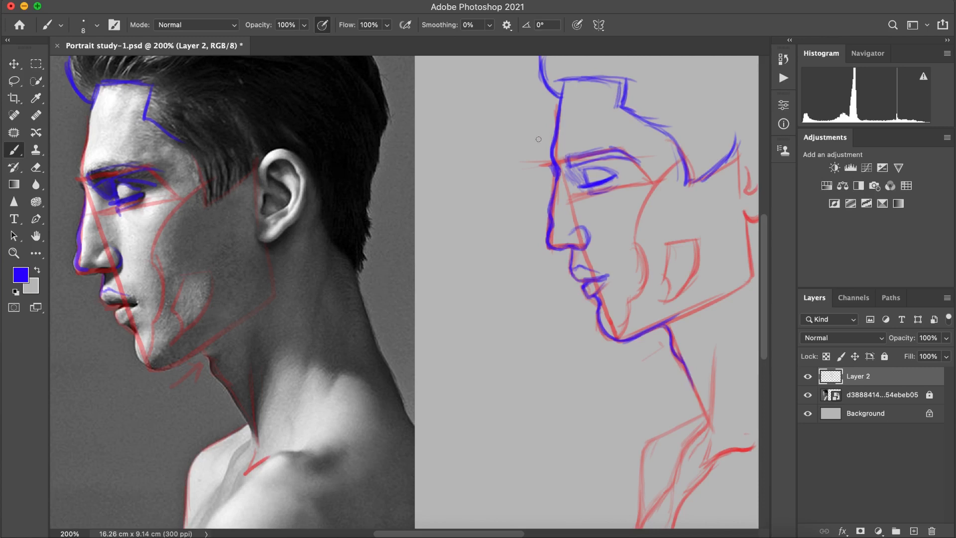
mouse_move(565, 82)
left_mouse_down()
mouse_move(561, 97)
mouse_move(605, 76)
left_mouse_up()
Step: Outline the ear's upper rim and front edge in blue on the reference and repeat them on the sketch
mouse_move(756, 133)
left_mouse_down()
mouse_move(737, 170)
mouse_move(734, 163)
left_mouse_up()
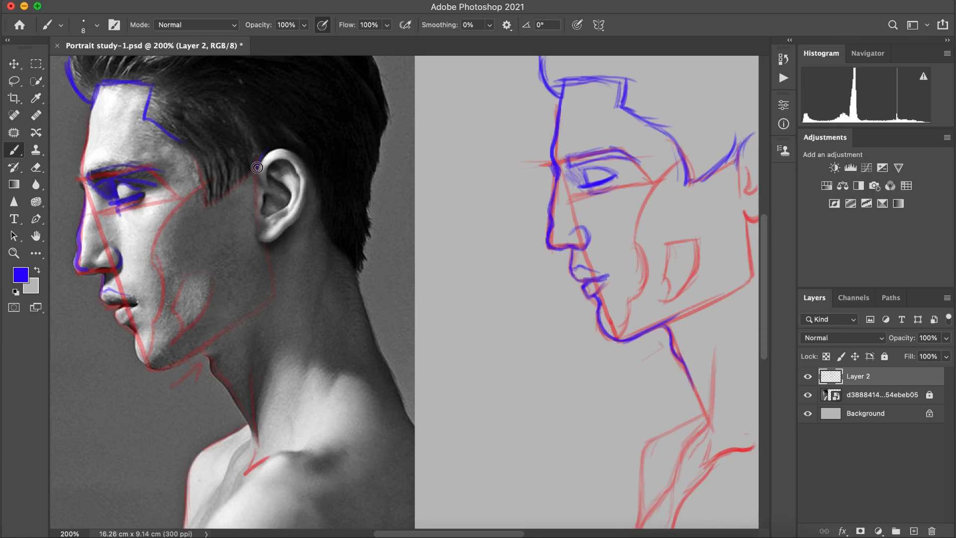
mouse_move(258, 158)
left_mouse_down()
mouse_move(287, 152)
mouse_move(257, 176)
left_mouse_up()
left_click_drag(738, 157, 763, 128)
mouse_move(747, 167)
left_mouse_down()
mouse_move(755, 149)
mouse_move(750, 164)
mouse_move(766, 150)
left_mouse_up()
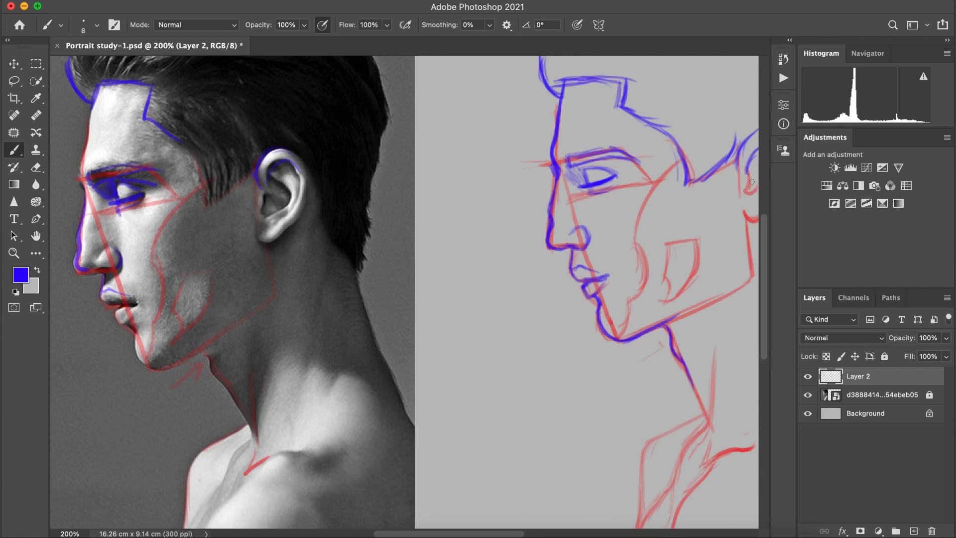
mouse_move(750, 190)
left_mouse_down()
mouse_move(750, 199)
mouse_move(758, 193)
left_mouse_up()
mouse_move(258, 188)
left_mouse_down()
mouse_move(264, 218)
mouse_move(279, 211)
left_mouse_up()
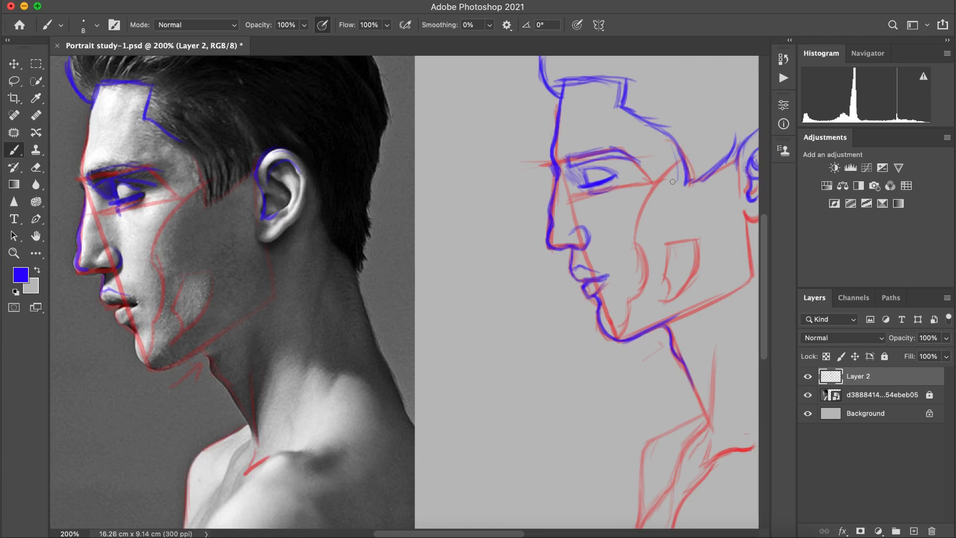
Step: Finish the sideburn's lower edge and draw the earlobe's underside and the rounded jawline from ear to chin in blue
mouse_move(687, 188)
left_mouse_down()
mouse_move(738, 137)
mouse_move(695, 187)
left_mouse_up()
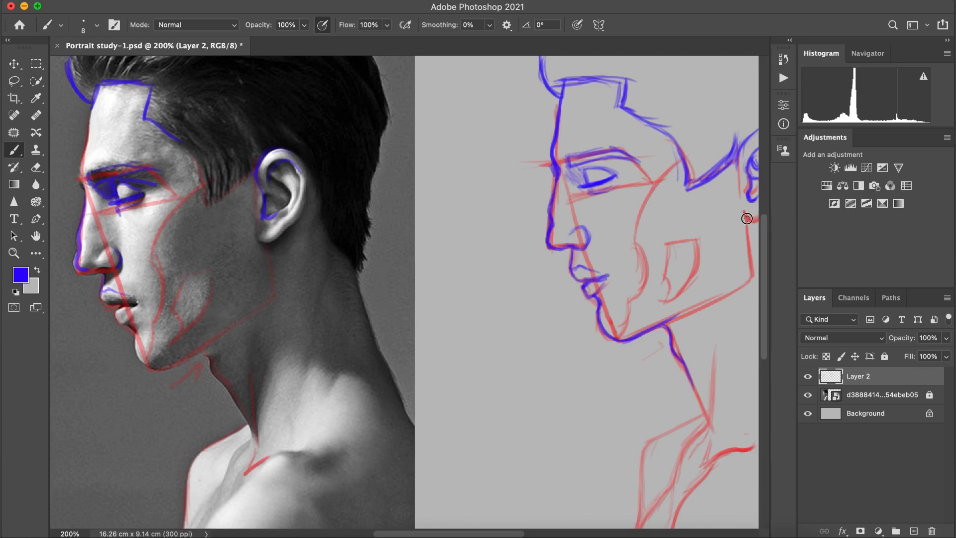
left_click_drag(749, 215, 767, 210)
mouse_move(746, 224)
left_mouse_down()
mouse_move(738, 262)
mouse_move(683, 320)
left_mouse_up()
left_click_drag(714, 291, 659, 328)
left_click_drag(756, 220, 747, 218)
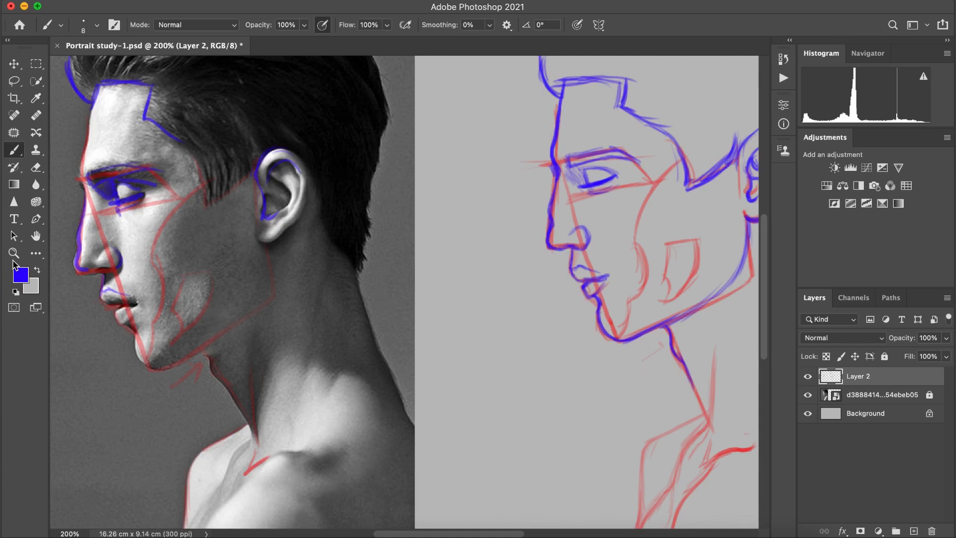
Step: Extend the sketch's front neck contour down to the pit of the throat in blue
left_click(14, 254)
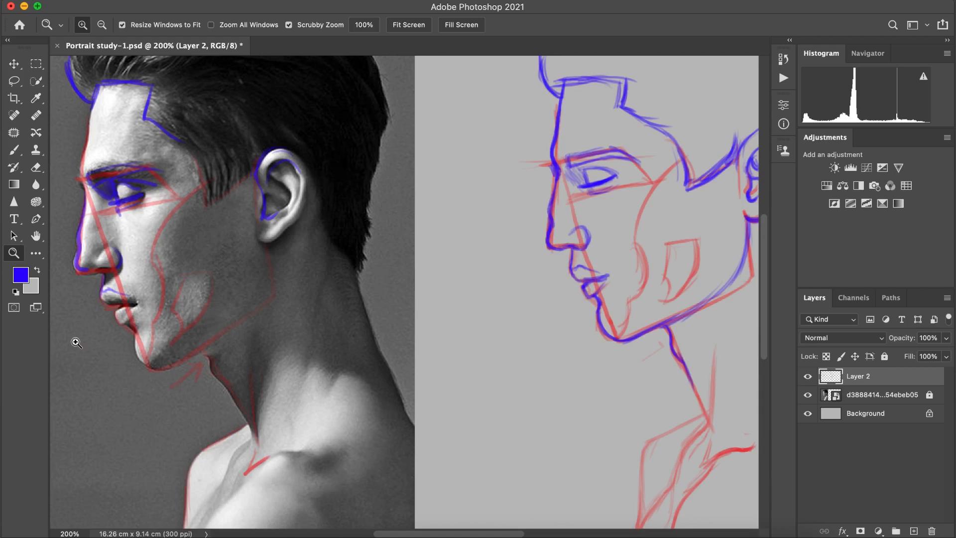
left_click(14, 149)
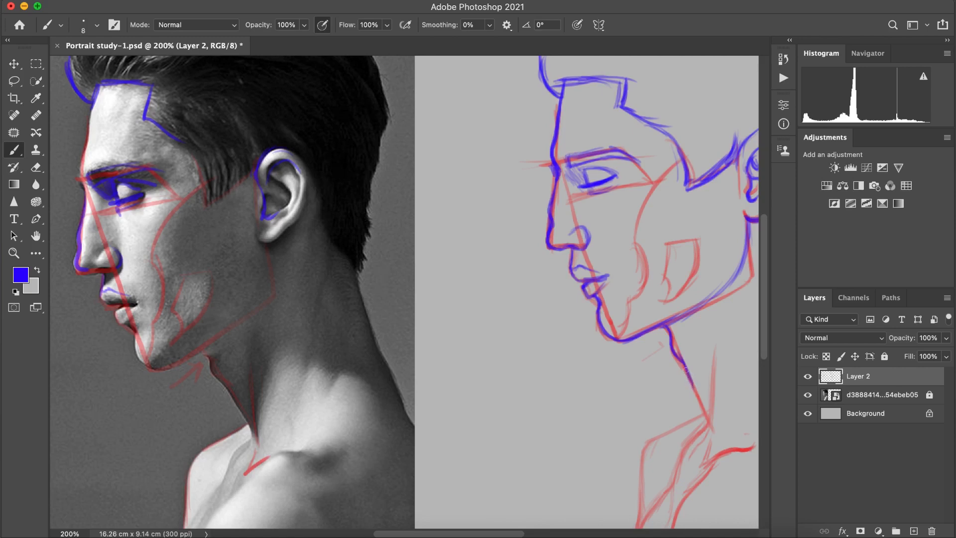
left_click_drag(688, 374, 708, 425)
left_click_drag(712, 362, 709, 418)
left_click_drag(702, 422, 697, 431)
key("super+z")
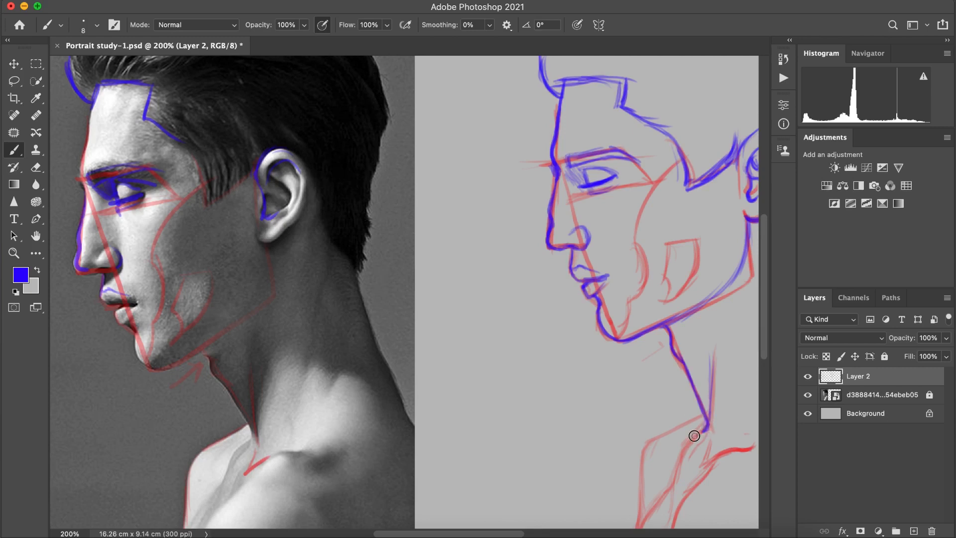
Step: Redraw the far shoulder, upper chest and collarbone contours below the throat in blue over the red guides
left_click_drag(708, 424, 662, 500)
left_click_drag(704, 412, 656, 437)
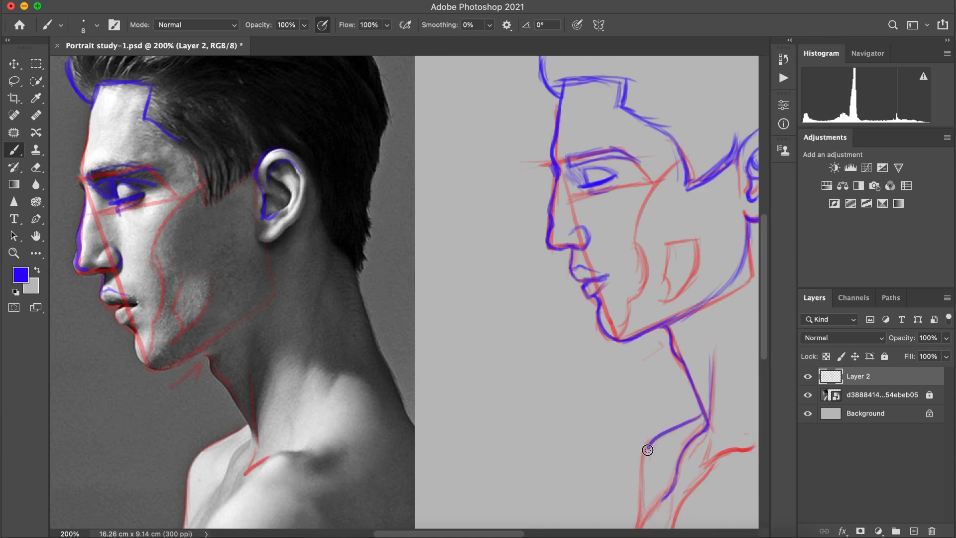
key("super+z")
mouse_move(701, 417)
left_mouse_down()
mouse_move(658, 444)
mouse_move(643, 508)
left_mouse_up()
left_click_drag(645, 459, 638, 528)
mouse_move(664, 499)
left_mouse_down()
mouse_move(709, 458)
mouse_move(751, 443)
mouse_move(717, 455)
mouse_move(749, 446)
mouse_move(706, 470)
mouse_move(713, 462)
mouse_move(672, 528)
left_mouse_up()
key("super+z")
key("super+z")
key("super+z")
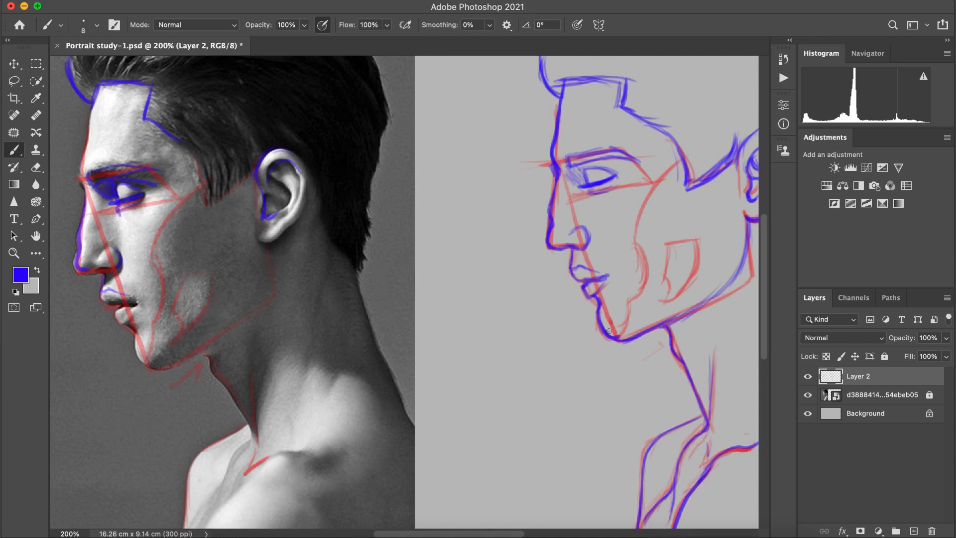
Step: Extend the front curve of the quiff upward and draw flowing hair strands rising from the sketch's forehead hairline
key("z")
left_click_drag(383, 197, 348, 219)
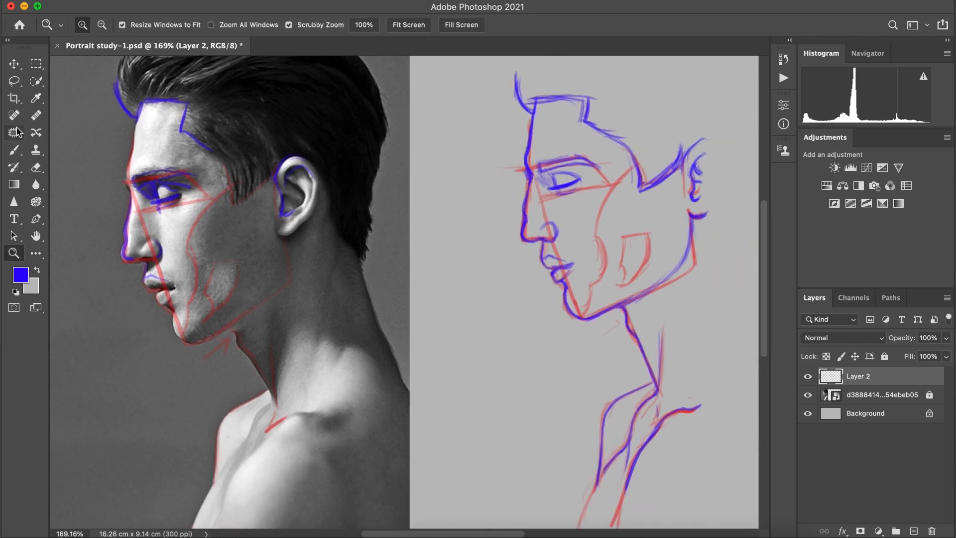
key("b")
mouse_move(530, 42)
left_mouse_down()
mouse_move(521, 60)
mouse_move(517, 46)
left_mouse_up()
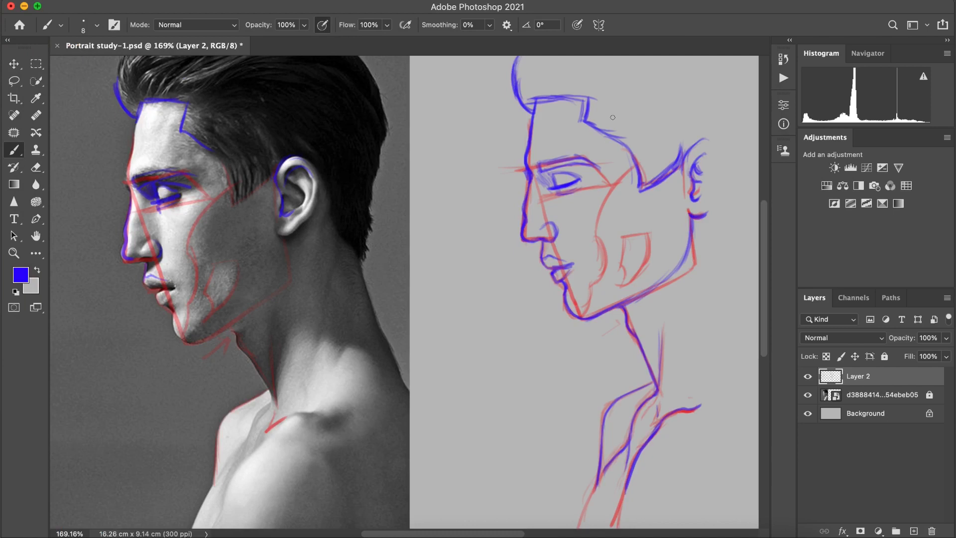
mouse_move(533, 90)
left_mouse_down()
mouse_move(559, 76)
mouse_move(568, 58)
left_mouse_up()
left_click_drag(560, 97, 593, 56)
mouse_move(582, 90)
left_mouse_down()
mouse_move(602, 56)
mouse_move(641, 55)
left_mouse_up()
left_click_drag(590, 88, 659, 56)
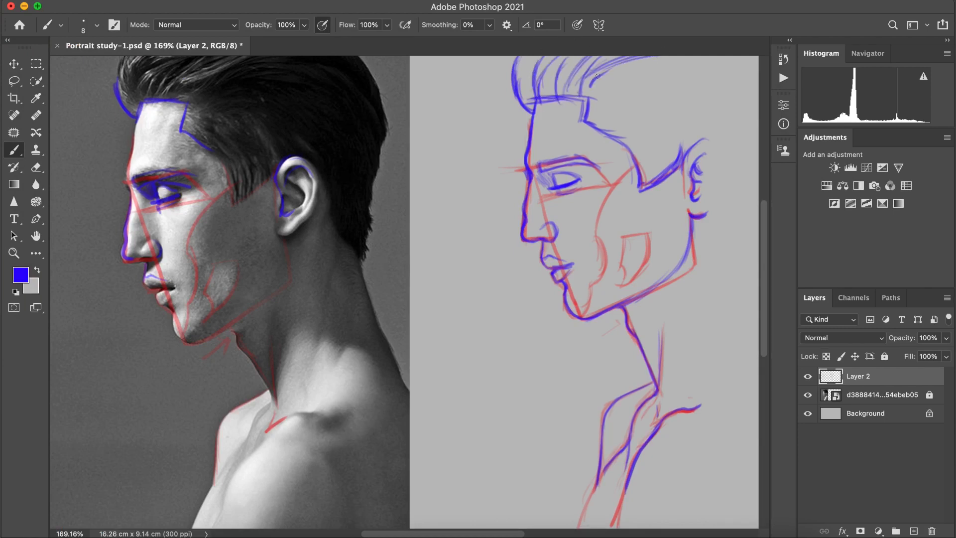
Step: Draw long swept-back hair strands from the hairline corner across the crown of the sketch
left_click_drag(590, 101, 664, 56)
left_click_drag(601, 102, 731, 84)
left_click_drag(648, 89, 720, 107)
left_click_drag(687, 63, 751, 78)
Step: Fill the sketch's side hair with curved strands running from the temple hairline down to the sideburn
left_click_drag(607, 118, 643, 182)
mouse_move(631, 110)
left_mouse_down()
mouse_move(654, 185)
mouse_move(672, 178)
left_mouse_up()
left_click_drag(644, 128, 650, 179)
left_click_drag(670, 107, 656, 169)
left_click_drag(600, 119, 642, 177)
mouse_move(604, 104)
left_mouse_down()
mouse_move(646, 176)
mouse_move(712, 137)
left_mouse_up()
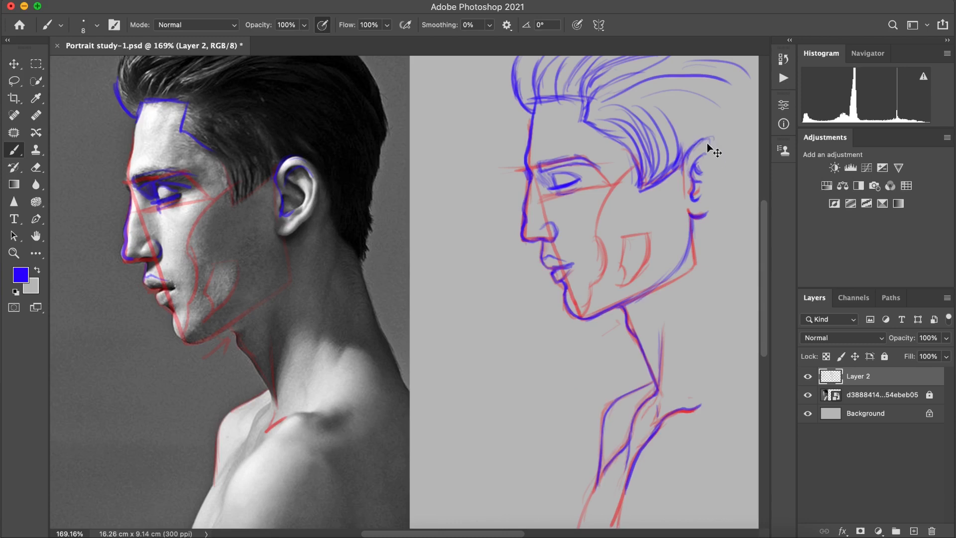
Step: Draw the sketch's ear in blue with its outer rim, inner folds and lobe
key("super+plus")
key("super+plus")
key("super+plus")
key("super+minus")
key("super+minus")
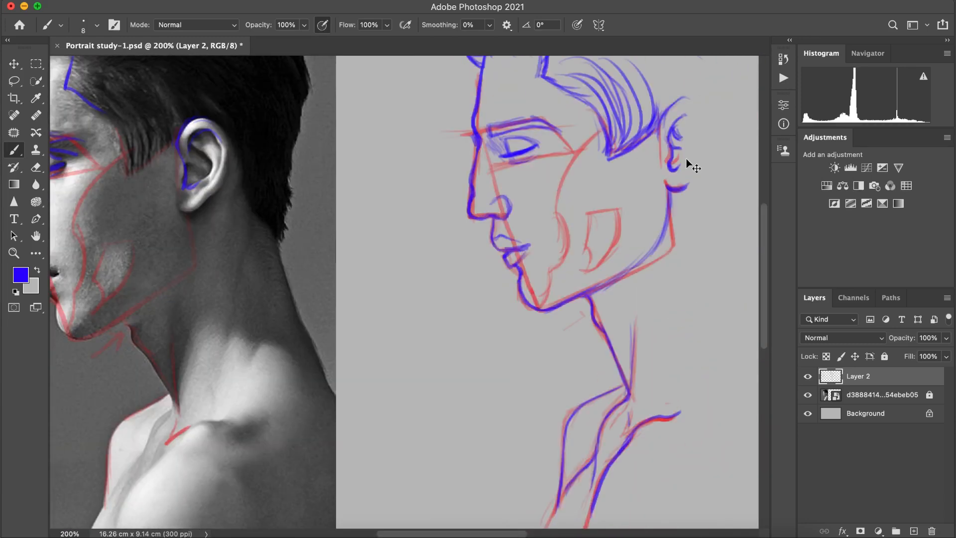
left_click_drag(689, 164, 638, 215)
mouse_move(615, 175)
left_mouse_down()
mouse_move(656, 151)
mouse_move(666, 207)
mouse_move(625, 235)
mouse_move(647, 164)
mouse_move(662, 201)
mouse_move(636, 160)
mouse_move(658, 214)
left_mouse_up()
mouse_move(628, 178)
left_mouse_down()
mouse_move(637, 208)
mouse_move(640, 162)
mouse_move(647, 224)
left_mouse_up()
Step: Draw the hairline behind the ear down to the nape in blue on both the sketch and the reference
left_click_drag(663, 164, 686, 247)
left_click_drag(190, 193, 220, 260)
left_click_drag(200, 219, 221, 261)
key("super+=")
key("super+minus")
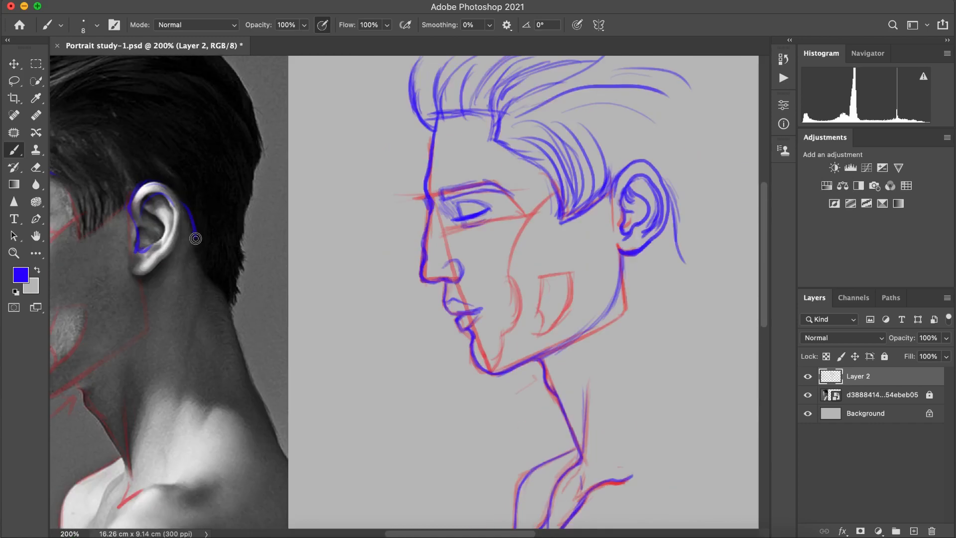
key("super+alt+a")
key("super+minus")
key("super+=")
left_click(854, 380)
mouse_move(178, 244)
left_mouse_down()
mouse_move(199, 301)
mouse_move(230, 338)
left_mouse_up()
left_click_drag(662, 224, 710, 333)
Step: Trace the back edge of the hair on the reference and try the back-of-head contour on the sketch
left_click_drag(214, 99, 264, 199)
mouse_move(685, 130)
left_mouse_down()
mouse_move(717, 209)
mouse_move(702, 145)
mouse_move(719, 213)
mouse_move(717, 342)
mouse_move(739, 403)
left_mouse_up()
key("super+z")
key("super+z")
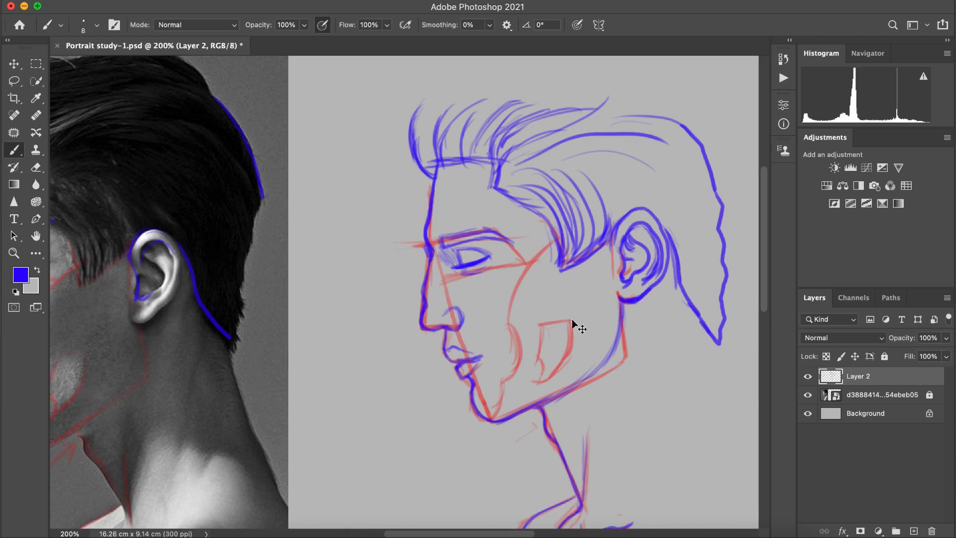
key("super+z")
key("super+z")
Step: Erase the lower end of the sketch's hairline behind the ear and redraw it down to the nape
left_click(36, 168)
key("[")
left_click_drag(716, 355, 710, 303)
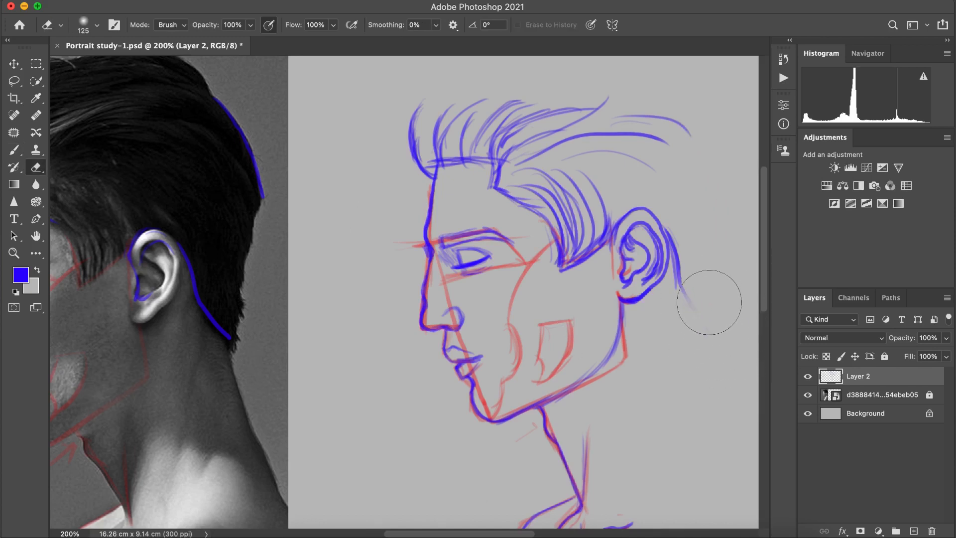
mouse_move(649, 260)
left_mouse_down()
mouse_move(642, 198)
mouse_move(680, 211)
mouse_move(705, 254)
mouse_move(715, 312)
left_mouse_up()
key("b")
scroll(656, 216, "down", 3)
scroll(730, 313, "up", 2)
scroll(729, 312, "right", 2)
scroll(732, 299, "down", 3)
key("super+z")
Step: Open Liquify on the drawing layer, place its window beside the reference photo and activate Forward Warp at 200% zoom
key("super+minus")
scroll(722, 267, "up", 2)
scroll(721, 268, "right", 2)
key("super+plus")
left_click_drag(763, 289, 763, 305)
left_click_drag(548, 533, 522, 532)
left_click(274, 1)
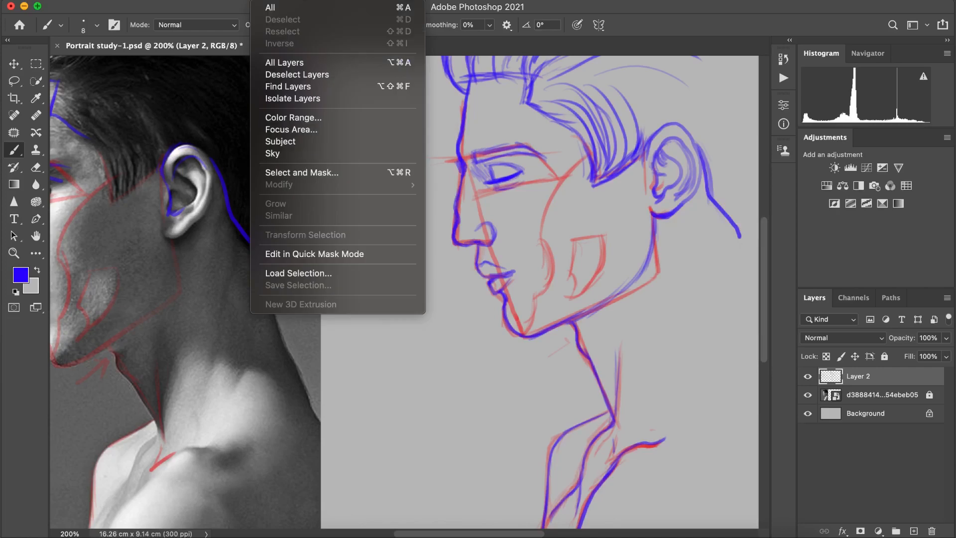
mouse_move(306, 1)
left_click(321, 114)
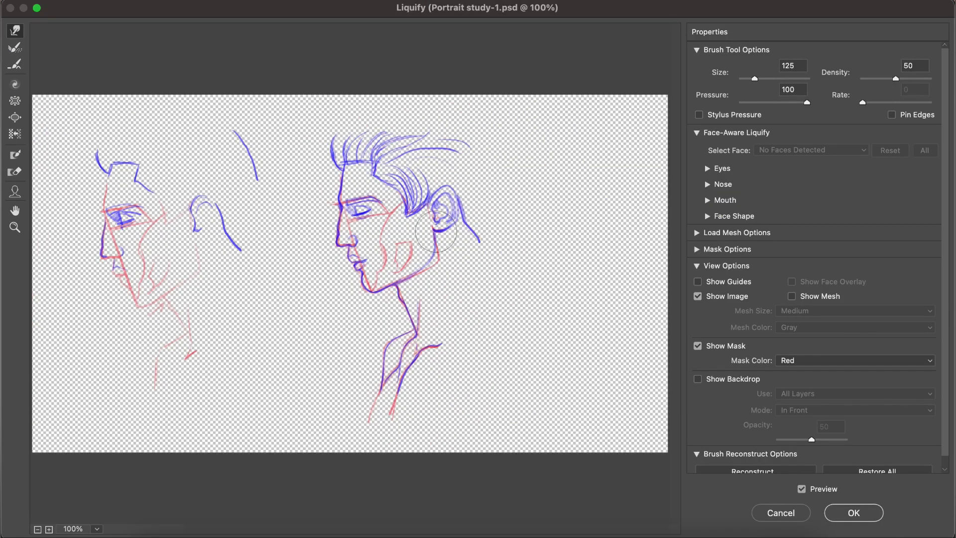
left_click_drag(604, 8, 917, 12)
left_click(328, 232)
left_click(666, 200)
left_click_drag(695, 533, 756, 534)
left_click(329, 36)
Step: Warp the sketch's nape hairline, ear and rear jawline inward to match the reference proportions
mouse_move(762, 285)
left_mouse_down()
mouse_move(737, 283)
mouse_move(729, 314)
mouse_move(733, 290)
mouse_move(746, 316)
left_mouse_up()
key("bracketleft")
left_click_drag(692, 204, 687, 207)
left_click_drag(716, 268, 708, 274)
mouse_move(699, 308)
left_mouse_down()
mouse_move(683, 298)
mouse_move(694, 272)
mouse_move(667, 277)
left_mouse_up()
Step: Push the sideburn, side hair and ear area into place using a larger Forward Warp brush
key("bracketright")
mouse_move(612, 244)
left_mouse_down()
mouse_move(604, 259)
mouse_move(644, 230)
left_mouse_up()
left_click_drag(651, 197, 643, 199)
mouse_move(604, 186)
left_mouse_down()
mouse_move(551, 203)
mouse_move(587, 223)
left_mouse_up()
left_click_drag(591, 246, 598, 260)
left_click_drag(646, 230, 657, 229)
left_click_drag(702, 258, 697, 275)
Step: Refine the nape, rear jaw and front hairline corner with a smaller warp brush and apply the Liquify changes
key("bracketleft")
mouse_move(684, 308)
left_mouse_down()
mouse_move(672, 299)
mouse_move(703, 260)
mouse_move(753, 317)
mouse_move(747, 323)
left_mouse_up()
mouse_move(679, 319)
left_mouse_down()
mouse_move(669, 371)
mouse_move(635, 364)
mouse_move(653, 341)
mouse_move(653, 297)
mouse_move(651, 322)
left_mouse_up()
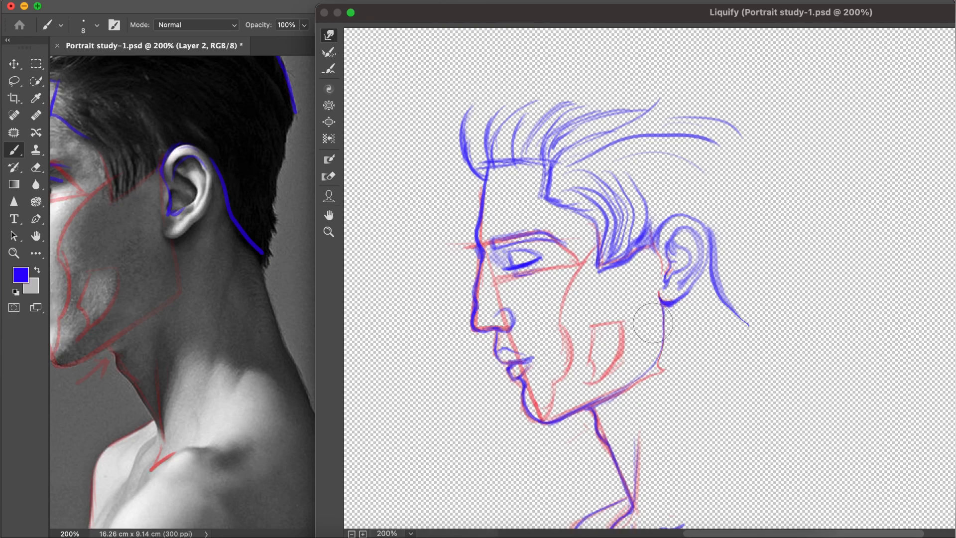
left_click_drag(521, 186, 553, 142)
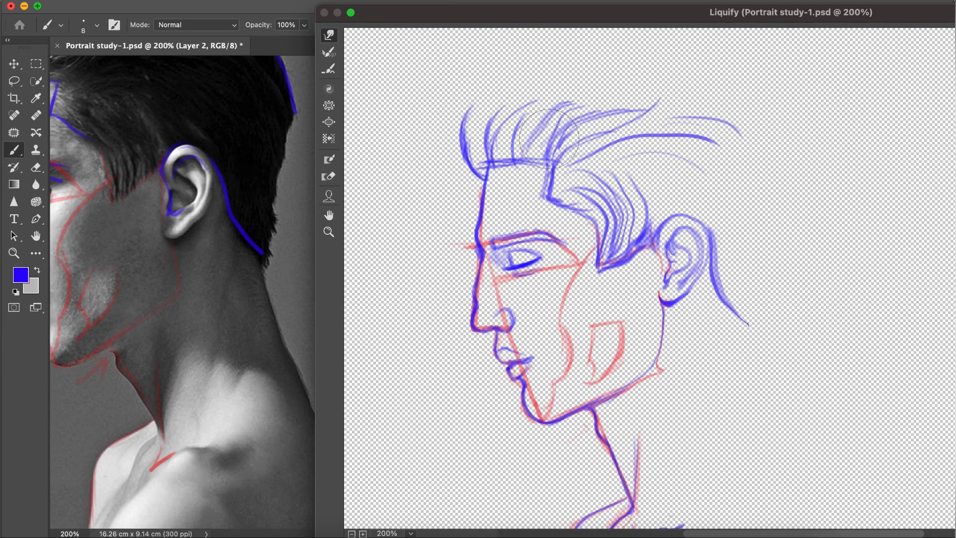
left_click_drag(753, 12, 600, 7)
left_click_drag(792, 7, 544, 6)
left_click(772, 512)
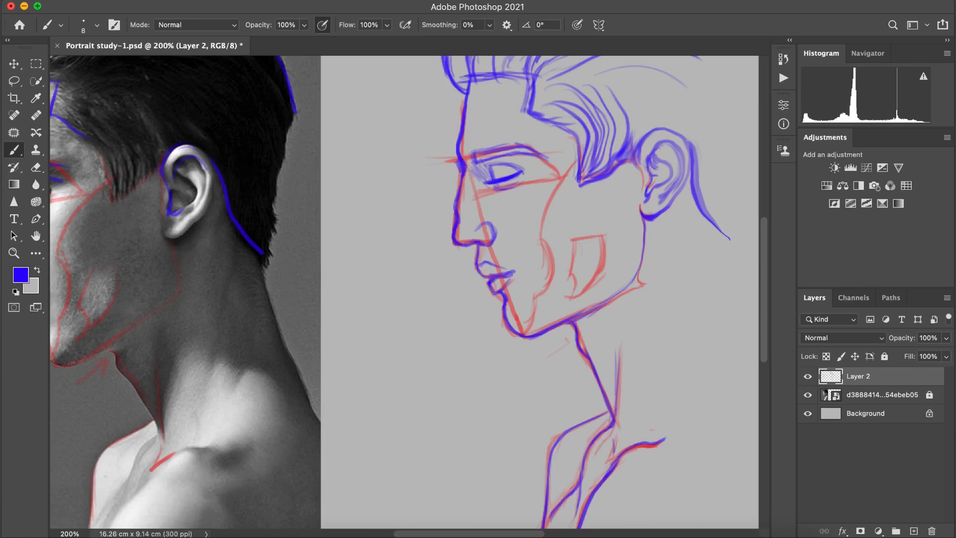
Step: Extend the chest and near shoulder contours in blue down to the bottom edge of the canvas
left_click(16, 253)
left_click_drag(404, 231, 379, 232)
key("b")
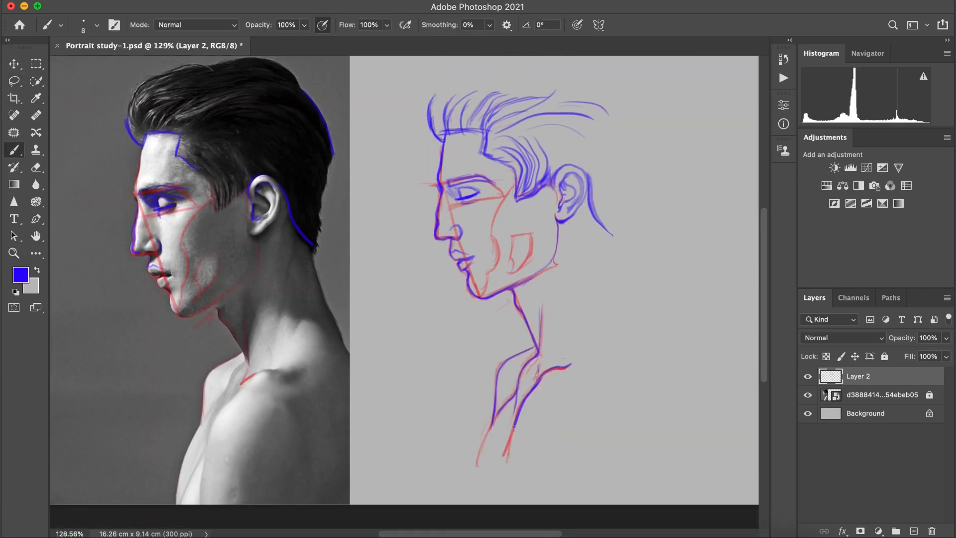
left_click_drag(490, 433, 487, 484)
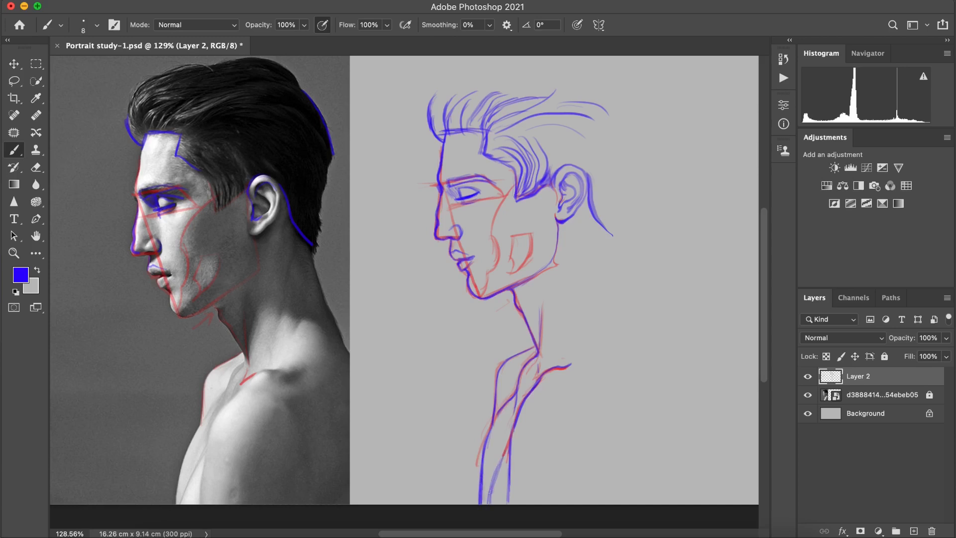
key("super+z")
key("super+z")
key("super+z")
Step: Lighten the overlapping chest and collarbone lines with the Eraser and clean up the front chest contour
left_click(37, 169)
mouse_move(469, 476)
left_mouse_down()
mouse_move(467, 450)
mouse_move(477, 489)
left_mouse_up()
left_click(18, 150)
left_click(36, 168)
left_click_drag(527, 371, 525, 452)
left_click(15, 150)
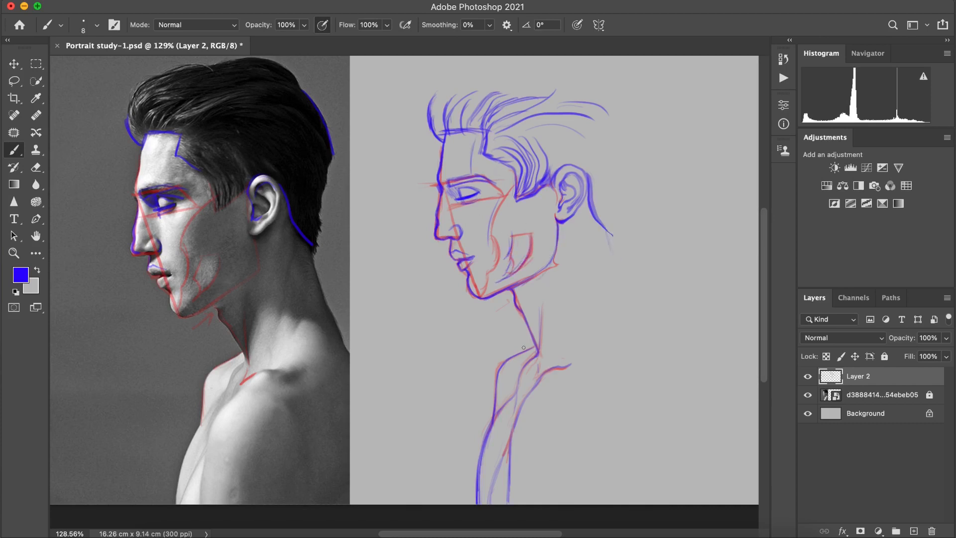
Step: Draw the back of the neck and upper back contour, and outline the hair from nape over crown to quiff
left_click_drag(606, 227, 656, 359)
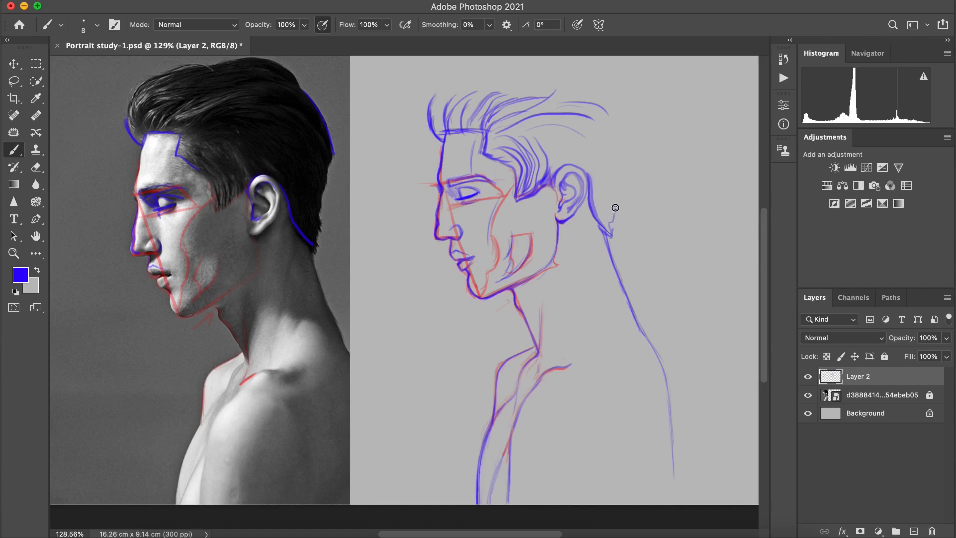
mouse_move(599, 113)
left_mouse_down()
mouse_move(619, 144)
mouse_move(620, 177)
left_mouse_up()
mouse_move(572, 75)
left_mouse_down()
mouse_move(528, 80)
mouse_move(586, 85)
left_mouse_up()
mouse_move(431, 98)
left_mouse_down()
mouse_move(523, 78)
mouse_move(437, 122)
left_mouse_up()
left_click_drag(497, 85, 587, 98)
key("super+z")
left_click_drag(512, 77, 458, 92)
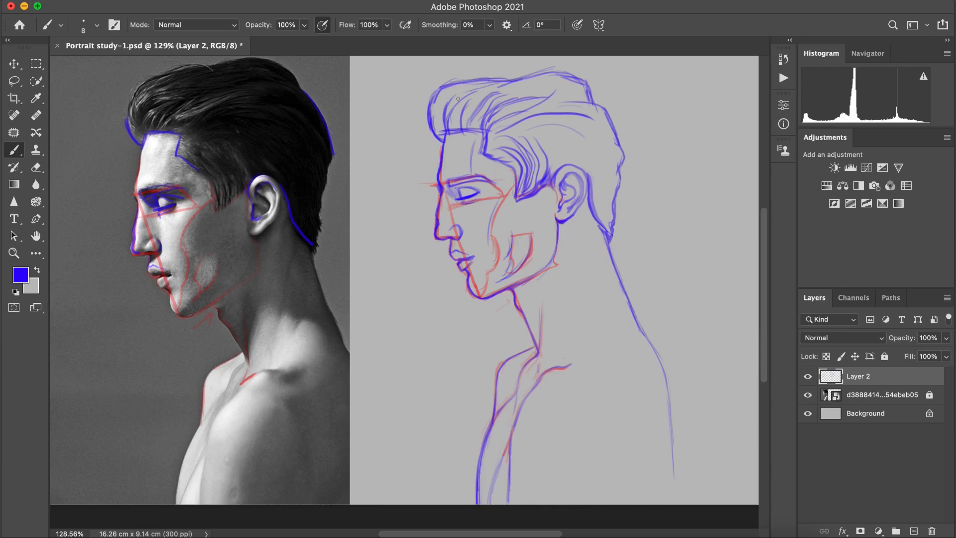
Step: Add light neck muscle lines behind the ear and fade the red guides on the face and collarbone with a smaller eraser
left_click_drag(601, 235, 586, 305)
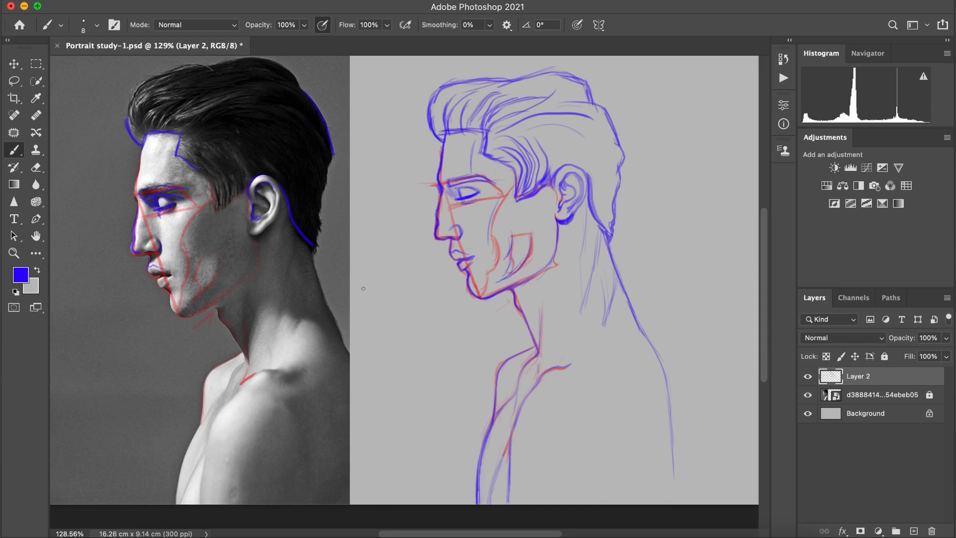
mouse_move(489, 292)
left_mouse_down()
mouse_move(535, 268)
mouse_move(484, 185)
left_mouse_up()
left_click(35, 167)
key("bracketleft")
key("bracketleft")
left_click_drag(530, 238, 556, 278)
left_click_drag(566, 368, 546, 374)
left_click_drag(528, 295, 490, 275)
left_click_drag(490, 275, 493, 213)
left_click_drag(563, 192, 547, 184)
left_click_drag(474, 192, 476, 180)
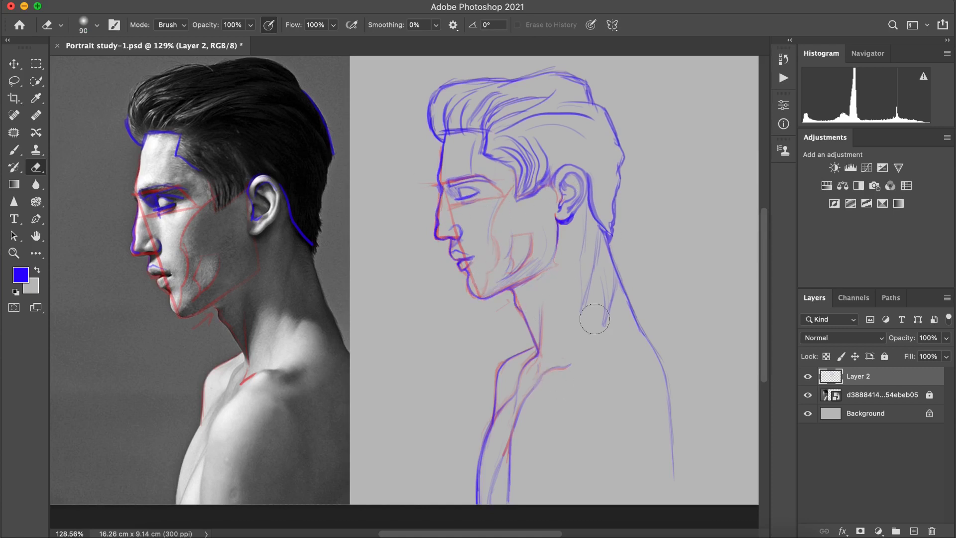
Step: Reopen Liquify on the drawing layer to adjust the completed head outline
left_click(15, 253)
left_click_drag(516, 218, 450, 244)
left_click(298, 1)
left_click(318, 9)
key("super+z")
left_click(288, 1)
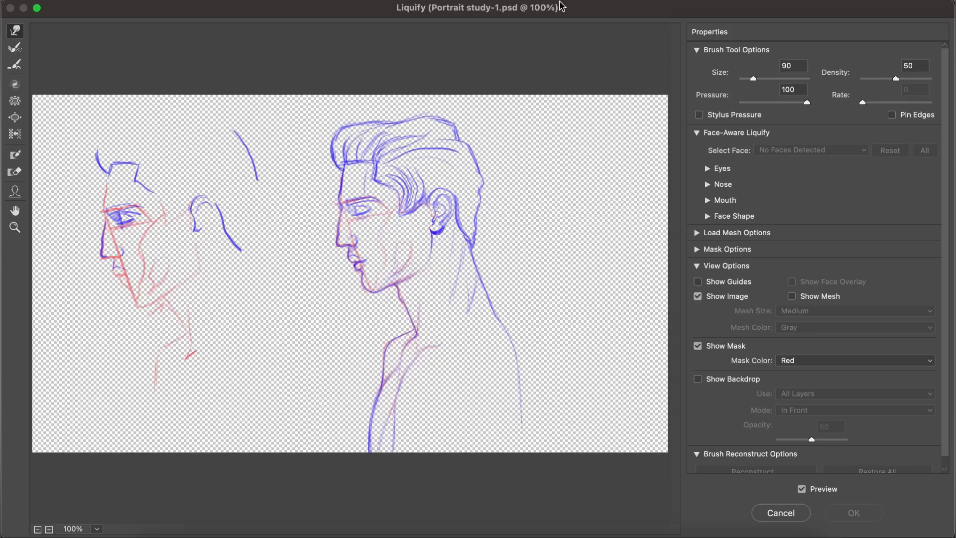
Step: Place the Liquify window beside the reference photo, frame the sketched head at 200% and activate Forward Warp
left_click(14, 228)
left_click(409, 242)
left_click_drag(410, 241, 329, 237)
scroll(387, 239, "up", 10)
key("super+minus")
key("super+minus")
key("super+minus")
key("super+minus")
key("super+minus")
key("super+minus")
key("super+minus")
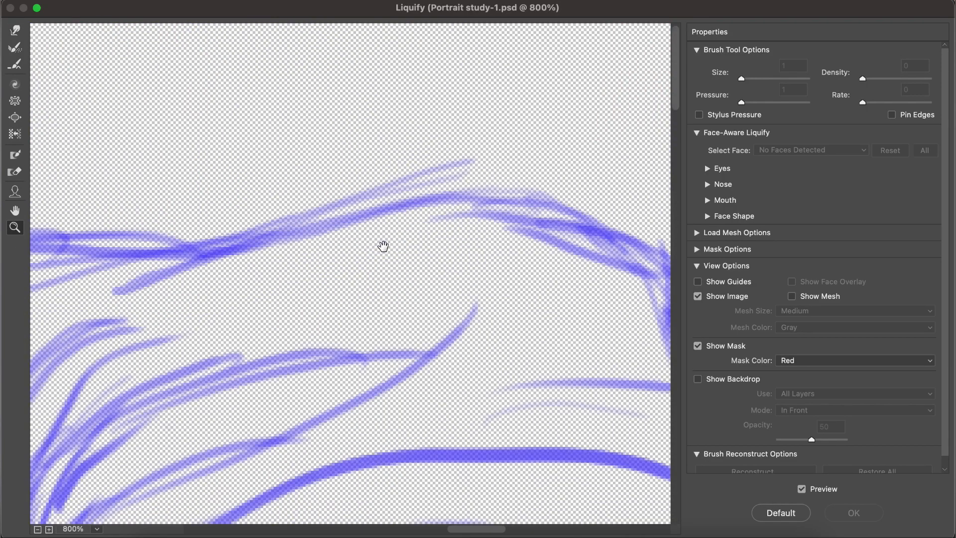
left_click_drag(533, 9, 936, 9)
left_click(670, 479)
left_click_drag(673, 529, 809, 528)
left_click(419, 210)
left_click_drag(668, 107, 608, 301)
left_click(418, 31)
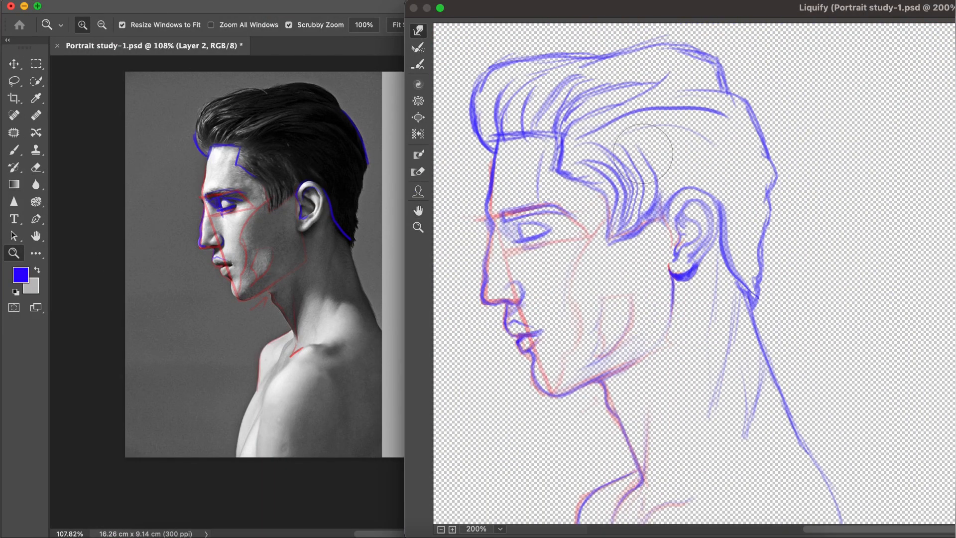
Step: Warp the upper hair contour, the forehead hairline and the sideburn tip to match the reference
left_click_drag(554, 78, 527, 64)
left_click_drag(593, 59, 589, 55)
mouse_move(683, 55)
left_mouse_down()
mouse_move(694, 58)
mouse_move(662, 60)
left_mouse_up()
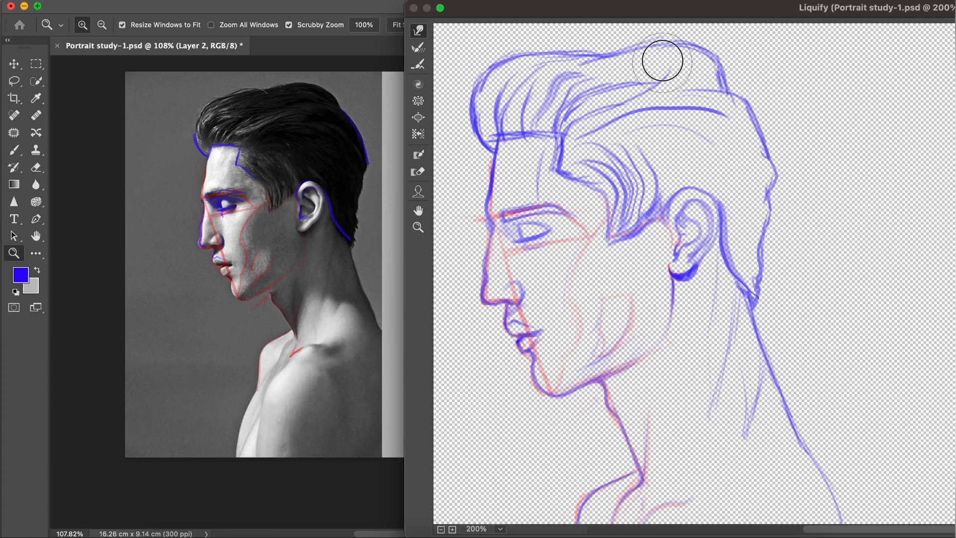
mouse_move(507, 134)
left_mouse_down()
mouse_move(525, 128)
mouse_move(564, 141)
left_mouse_up()
mouse_move(601, 232)
left_mouse_down()
mouse_move(609, 193)
mouse_move(644, 244)
mouse_move(639, 237)
mouse_move(624, 254)
left_mouse_up()
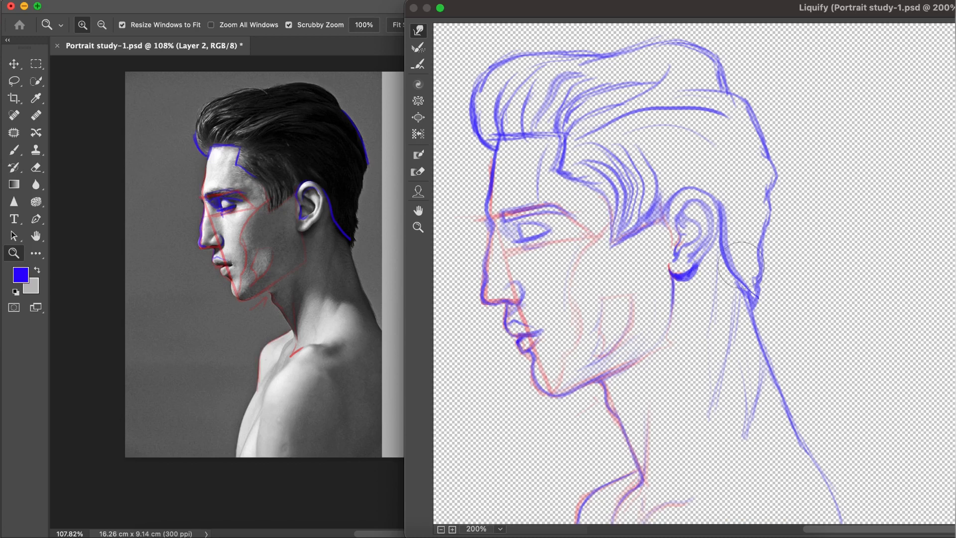
Step: Warp the back of the neck inward and refine the throat, collarbone junction and jawline
left_click_drag(797, 423, 754, 309)
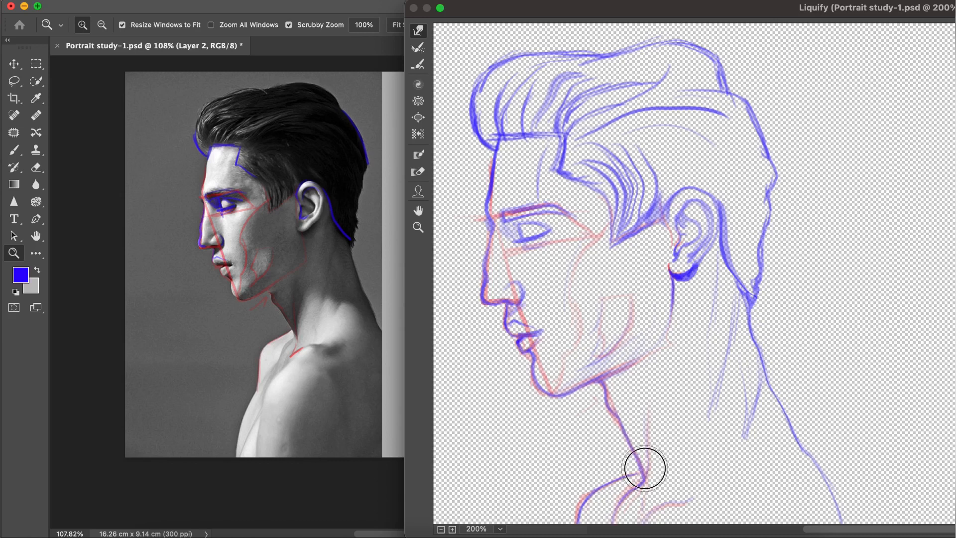
left_click_drag(655, 469, 645, 474)
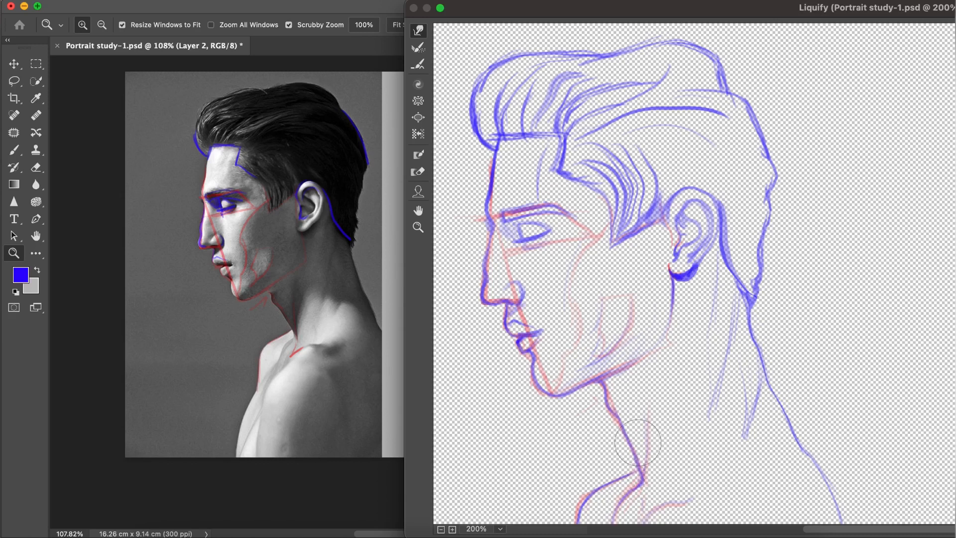
left_click_drag(612, 407, 633, 445)
mouse_move(567, 404)
left_mouse_down()
mouse_move(541, 390)
mouse_move(604, 386)
mouse_move(605, 376)
mouse_move(625, 367)
left_mouse_up()
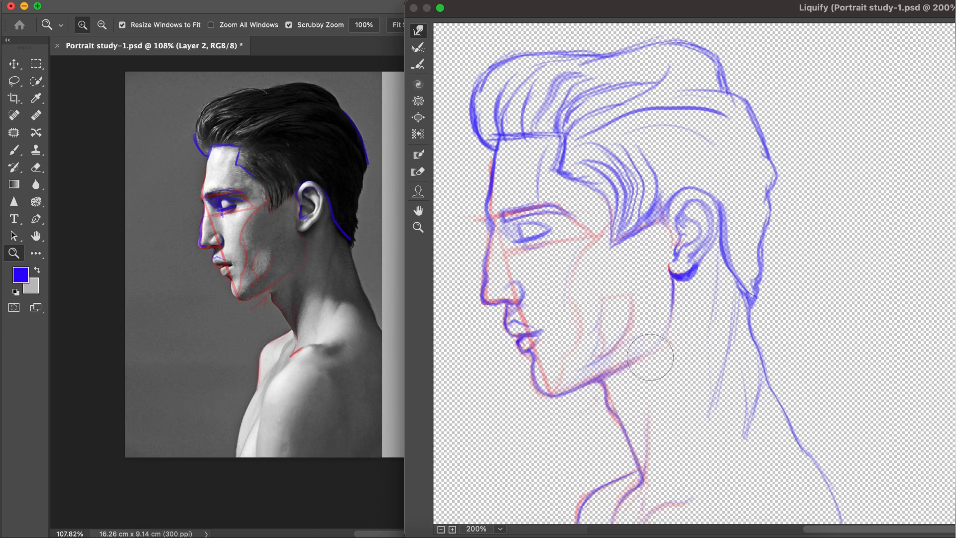
Step: Smooth the nape, back of the head and rear crown with Forward Warp and apply the Liquify changes
left_click_drag(751, 294, 744, 290)
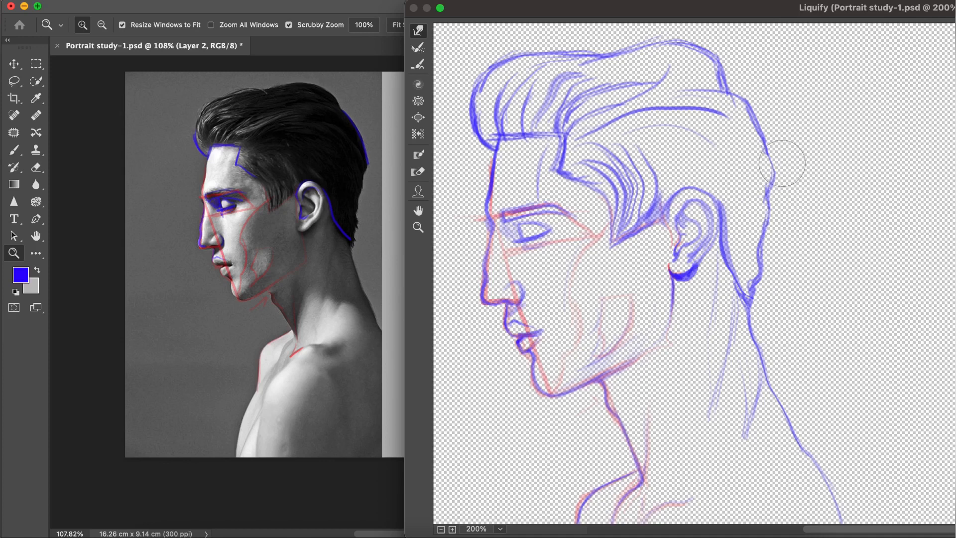
left_click_drag(780, 162, 773, 166)
left_click_drag(716, 86, 720, 85)
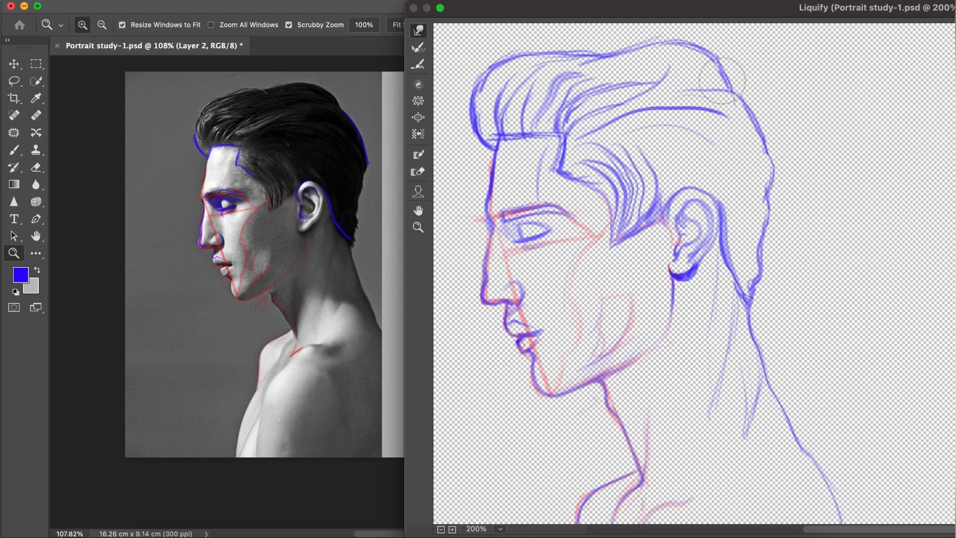
key("Return")
Step: Lower the opacity of the Layer 2 sketch to 36% and add a new layer above it for inking
mouse_move(491, 203)
left_mouse_down()
mouse_move(463, 209)
mouse_move(490, 206)
left_mouse_up()
key("super+s")
left_click_drag(523, 279, 513, 274)
left_click_drag(509, 227, 527, 228)
left_click(947, 337)
left_click_drag(947, 354, 906, 353)
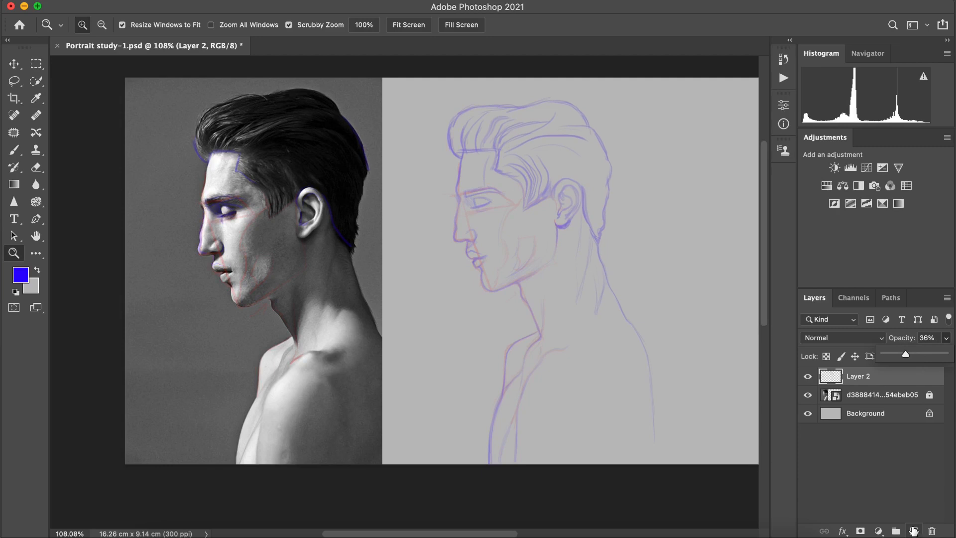
left_click(914, 532)
Step: Switch to the Brush, set the foreground colour to black and turn off pressure-controlled opacity
left_click_drag(469, 187, 501, 190)
mouse_move(536, 534)
left_mouse_down()
mouse_move(492, 528)
mouse_move(535, 529)
left_mouse_up()
key("b")
mouse_move(764, 333)
left_mouse_down()
mouse_move(767, 277)
mouse_move(765, 322)
left_mouse_up()
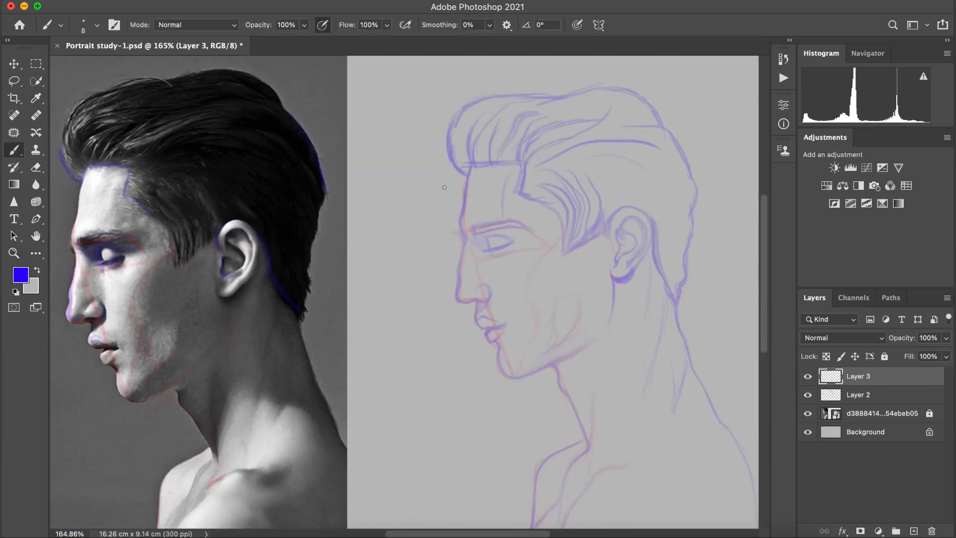
key("super+plus")
left_click_drag(463, 533, 433, 528)
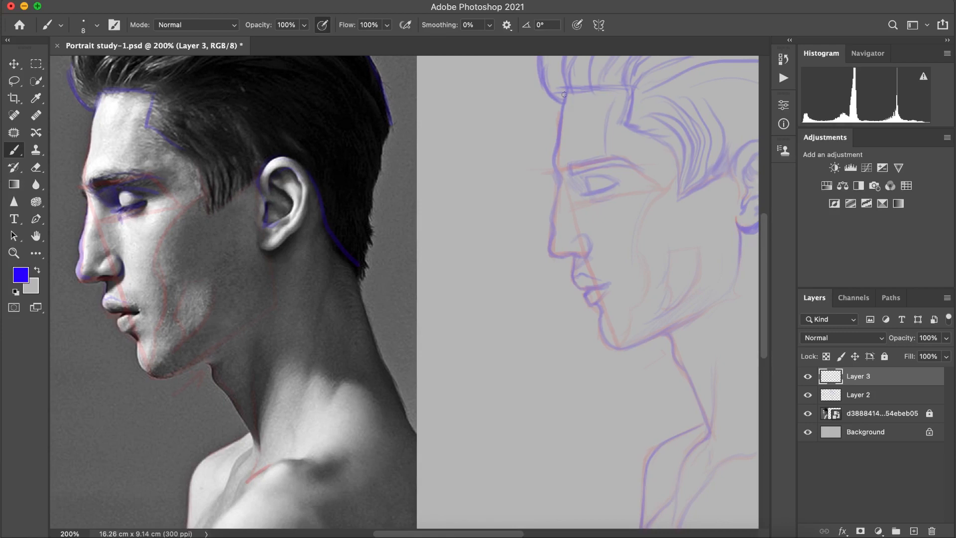
left_click_drag(567, 92, 557, 165)
key("super+z")
left_click(20, 275)
left_click_drag(214, 438, 152, 483)
left_click(497, 282)
left_click(329, 26)
Step: Ink the profile in black from the hairline down the forehead and nose, including the nostril wing
left_click_drag(560, 111, 562, 226)
left_click(36, 167)
left_click(13, 150)
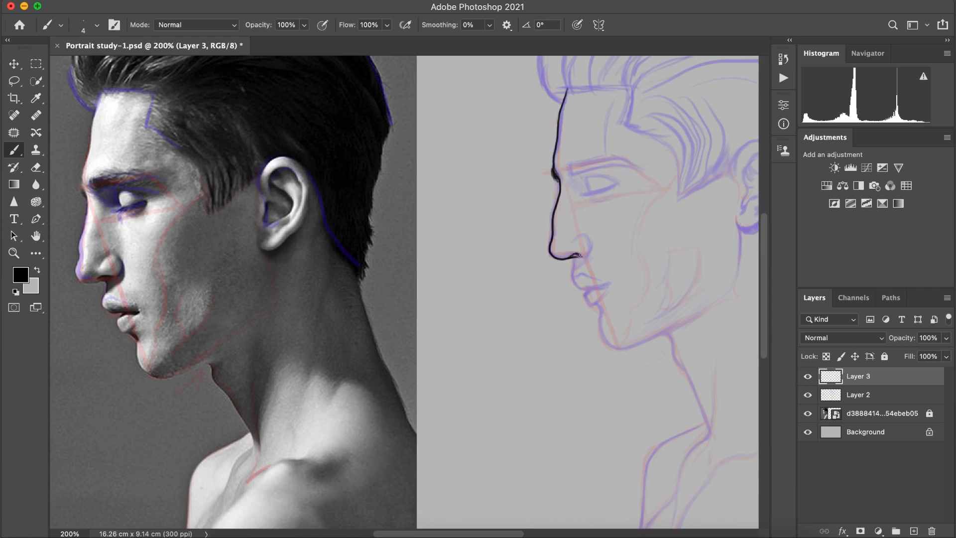
left_click_drag(589, 239, 589, 258)
key("super+z")
Step: Ink the lips, mouth line and chin contour over the sketch
key("super+z")
left_click_drag(601, 311, 656, 338)
key("super+z")
mouse_move(580, 274)
left_mouse_down()
mouse_move(629, 283)
mouse_move(613, 279)
left_mouse_up()
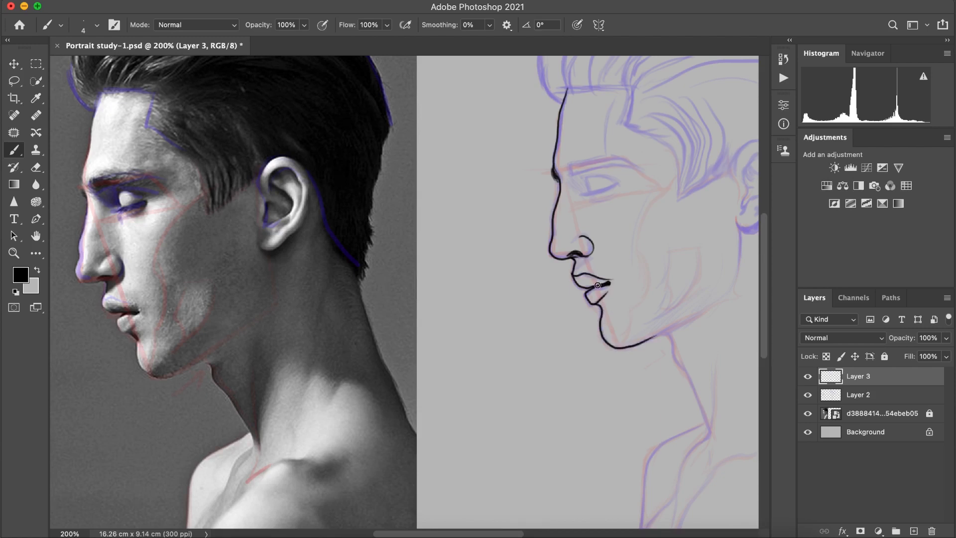
Step: Ink the jawline from below the ear towards the chin and try the front neck line
mouse_move(741, 229)
left_mouse_down()
mouse_move(702, 325)
mouse_move(710, 306)
left_mouse_up()
key("super+z")
mouse_move(650, 339)
left_mouse_down()
mouse_move(719, 299)
mouse_move(681, 368)
mouse_move(701, 417)
left_mouse_up()
key("super+z")
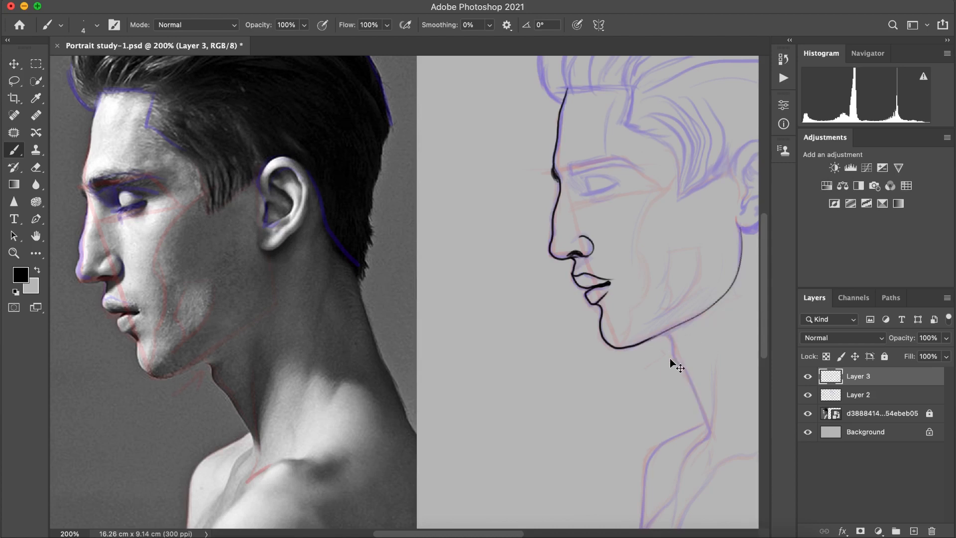
Step: Make Layer 3 the active drawing layer again for the chin and neck inking
left_click(494, 215, "super")
key("super+shift+z")
key("super+z")
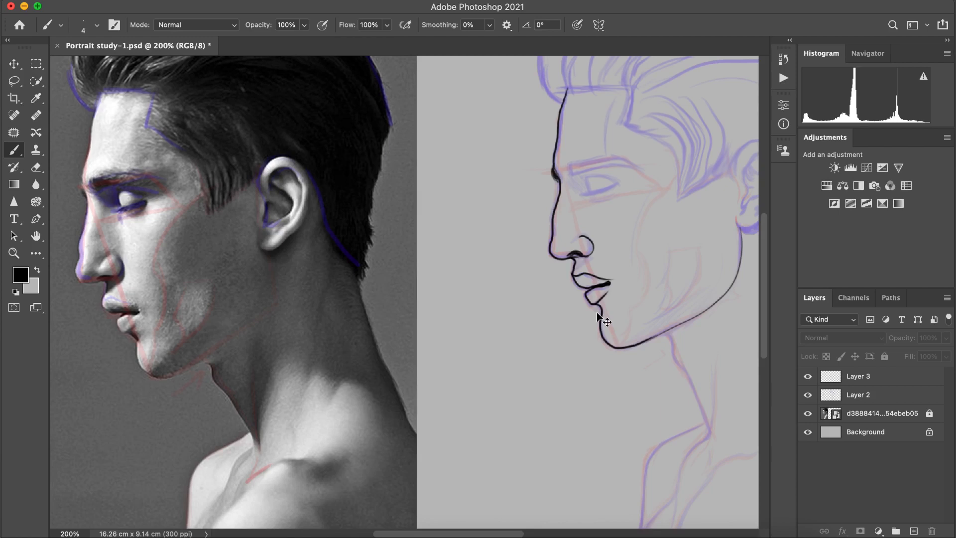
key("super+plus")
key("super+minus")
key("super+minus")
key("super+plus")
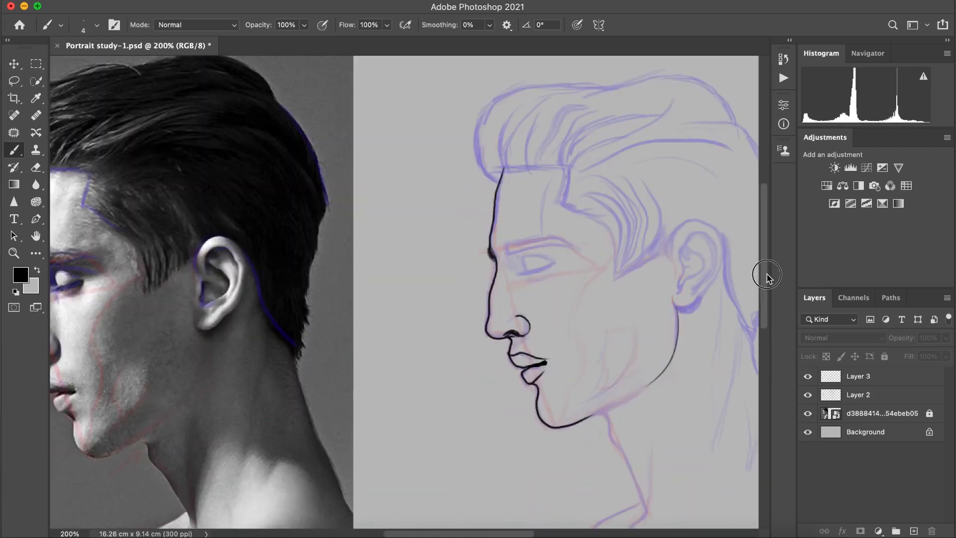
left_click_drag(767, 275, 773, 332)
left_click(853, 376)
left_click_drag(583, 250, 594, 246)
key("super+plus")
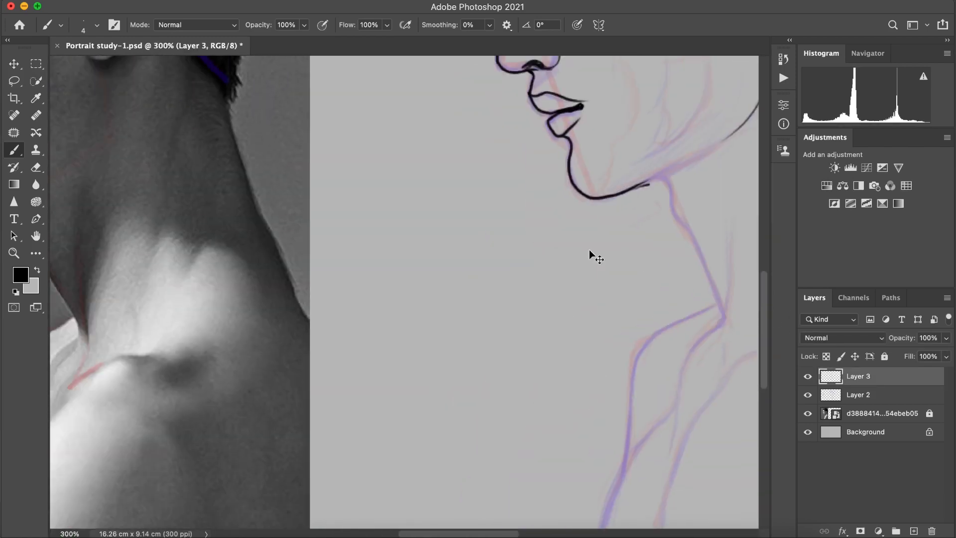
key("super+minus")
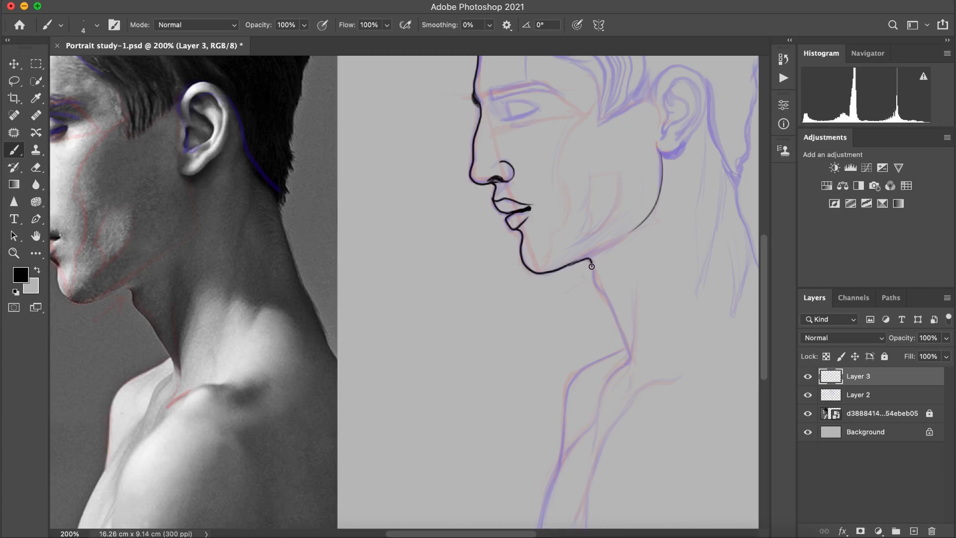
Step: Ink the front of the neck from under the chin to the collarbone and connect the jawline
key("super+z")
left_click_drag(576, 260, 615, 322)
key("super+z")
key("super+z")
left_click_drag(594, 270, 630, 357)
key("super+z")
mouse_move(583, 258)
left_mouse_down()
mouse_move(624, 345)
mouse_move(586, 264)
mouse_move(608, 295)
mouse_move(625, 336)
mouse_move(595, 283)
mouse_move(630, 367)
left_mouse_up()
key("super+z")
key("super+z")
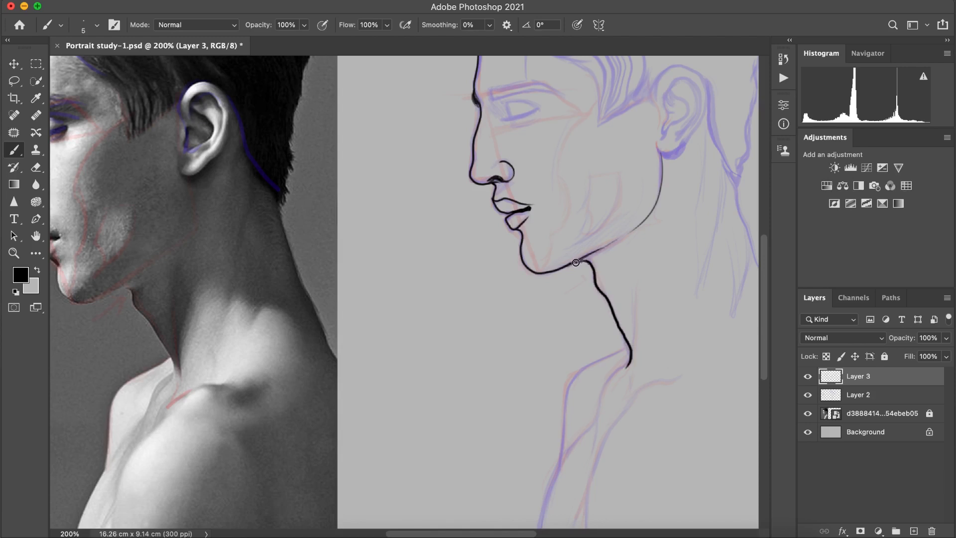
left_click_drag(637, 225, 589, 247)
Step: Ink the neck tendon lines at the throat base and the near collarbone
mouse_move(634, 364)
left_mouse_down()
mouse_move(640, 334)
mouse_move(598, 407)
left_mouse_up()
mouse_move(629, 368)
left_mouse_down()
mouse_move(605, 398)
mouse_move(601, 391)
mouse_move(596, 420)
left_mouse_up()
key("super+z")
left_click_drag(637, 395, 689, 374)
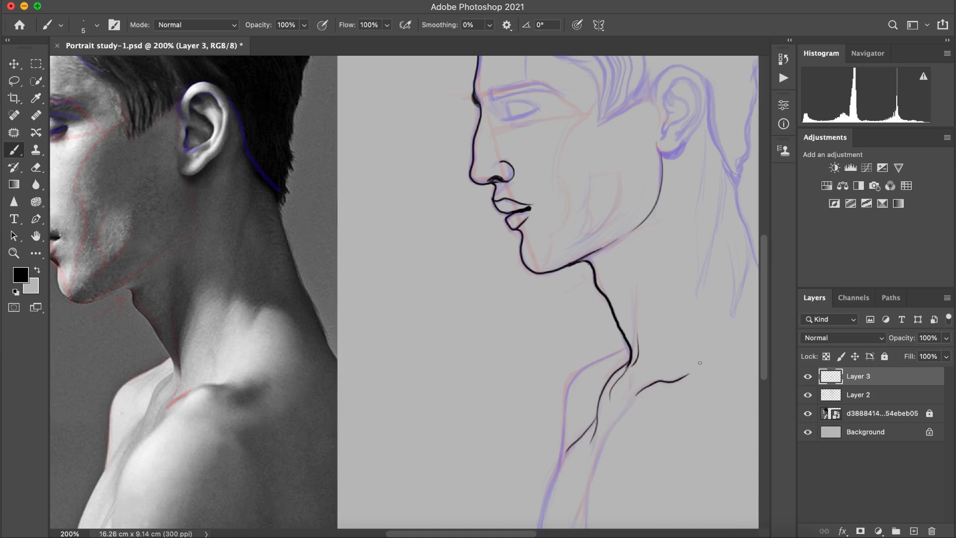
Step: Ink the chest line below the near collarbone and the outer contour of the far shoulder
left_click_drag(641, 392, 623, 416)
left_click_drag(626, 410, 596, 470)
key("super+z")
left_click_drag(625, 411, 586, 509)
key("super+z")
mouse_move(616, 352)
left_mouse_down()
mouse_move(560, 426)
mouse_move(542, 516)
left_mouse_up()
Step: Set the brush smoothing to 15% and retry the far shoulder contour
left_click(490, 25)
left_click_drag(488, 40, 499, 40)
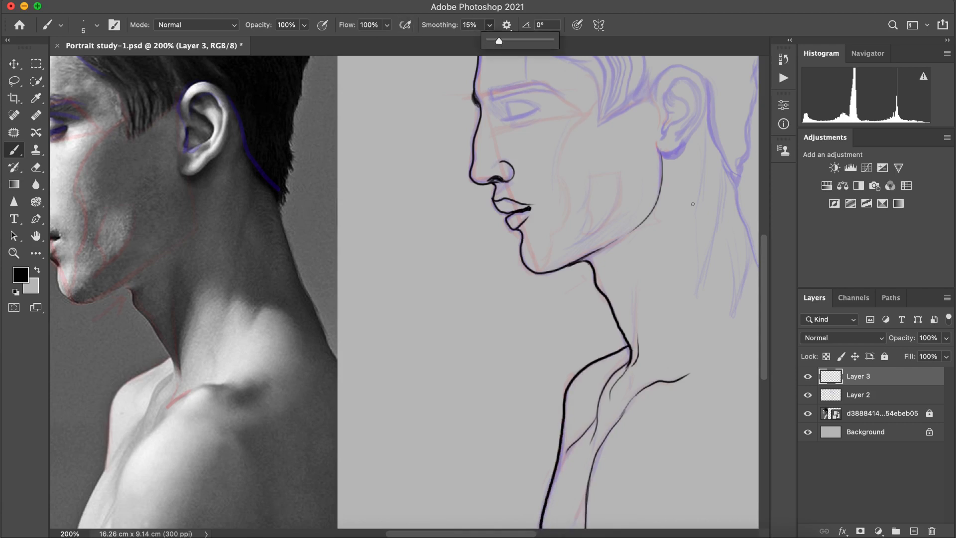
key("super+z")
mouse_move(629, 348)
left_mouse_down()
mouse_move(569, 381)
mouse_move(565, 428)
mouse_move(592, 369)
mouse_move(539, 532)
mouse_move(542, 501)
left_mouse_up()
key("super+z")
Step: Ink the back of the neck from behind the ear down to the upper back
left_click_drag(616, 136, 661, 257)
key("super+z")
mouse_move(610, 113)
left_mouse_down()
mouse_move(653, 236)
mouse_move(735, 392)
mouse_move(743, 487)
left_mouse_up()
key("super+z")
key("super+z")
left_click_drag(726, 371, 756, 533)
key("super+z")
Step: Ink the hair contour at the back of the head from the nape up to the crown
scroll(523, 257, "up", 5)
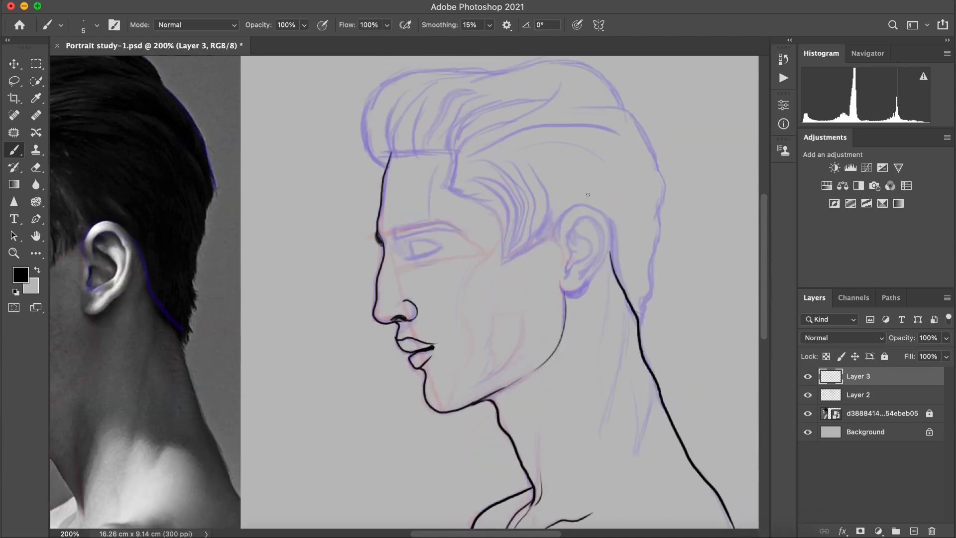
mouse_move(646, 325)
left_mouse_down()
mouse_move(662, 167)
mouse_move(617, 108)
left_mouse_up()
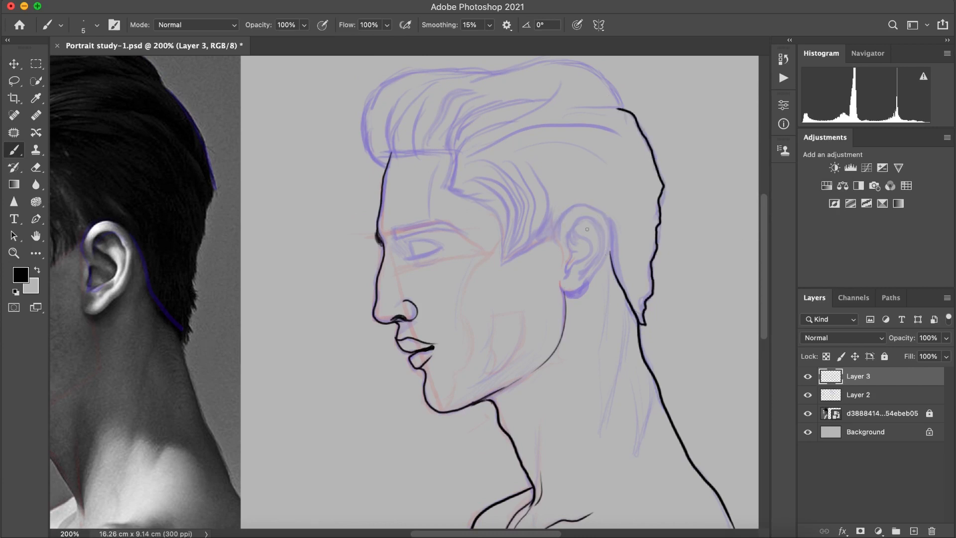
key("super+z")
Step: Ink the outer rim, lobe and inner folds of the ear
mouse_move(558, 230)
left_mouse_down()
mouse_move(586, 204)
mouse_move(592, 283)
mouse_move(563, 279)
mouse_move(603, 266)
mouse_move(576, 211)
mouse_move(555, 238)
mouse_move(602, 247)
mouse_move(591, 270)
left_mouse_up()
key("super+z")
key("super+z")
key("super+z")
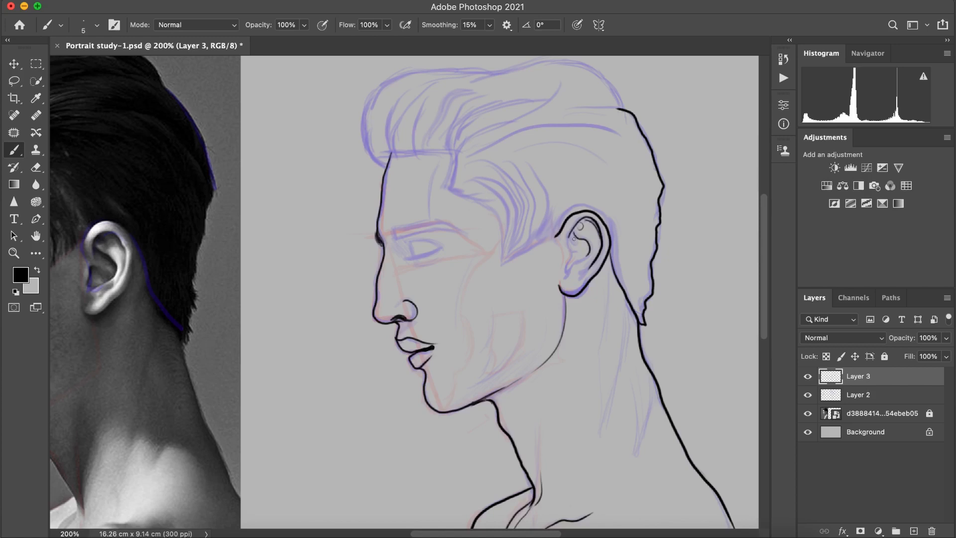
key("super+z")
left_click_drag(576, 248, 567, 249)
key("super+z")
left_click_drag(573, 250, 583, 249)
Step: Ink the sideburn edge and short pointed hair strands between the temple and the ear
left_click_drag(488, 206, 508, 262)
left_click_drag(535, 210, 517, 254)
left_click_drag(535, 218, 522, 253)
left_click_drag(545, 197, 536, 241)
mouse_move(559, 201)
left_mouse_down()
mouse_move(538, 241)
mouse_move(552, 230)
mouse_move(549, 239)
left_mouse_up()
key("super+z")
Step: Ink short hair strands along the nape behind the ear
key("super+z")
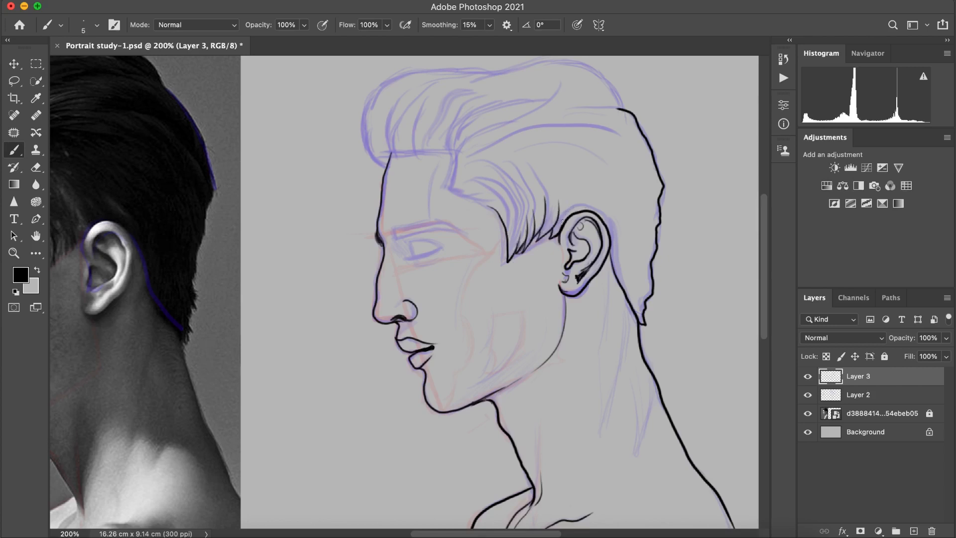
left_click_drag(614, 273, 626, 304)
left_click_drag(629, 275, 637, 308)
left_click_drag(651, 263, 644, 236)
Step: Ink curved hair strands sweeping back from the temple above the sideburn
key("super+z")
left_click_drag(652, 300, 638, 198)
left_click_drag(648, 294, 635, 246)
scroll(573, 102, "left", 5)
left_click_drag(587, 187, 622, 225)
key("super+z")
mouse_move(580, 194)
left_mouse_down()
mouse_move(620, 214)
mouse_move(614, 197)
left_mouse_up()
left_click_drag(577, 178, 620, 186)
left_click_drag(575, 168, 609, 178)
Step: Ink short spiky strands along the forehead hairline and down its corner at the temple
left_click_drag(519, 161, 513, 129)
left_click_drag(518, 154, 532, 130)
left_click_drag(534, 160, 524, 140)
mouse_move(533, 151)
left_mouse_down()
mouse_move(542, 133)
mouse_move(569, 134)
left_mouse_up()
mouse_move(564, 156)
left_mouse_down()
mouse_move(584, 145)
mouse_move(578, 174)
left_mouse_up()
left_click_drag(578, 175, 580, 194)
Step: Ink the rounded front contour of the quiff down to the forehead
scroll(534, 171, "down", 3)
key("super+minus")
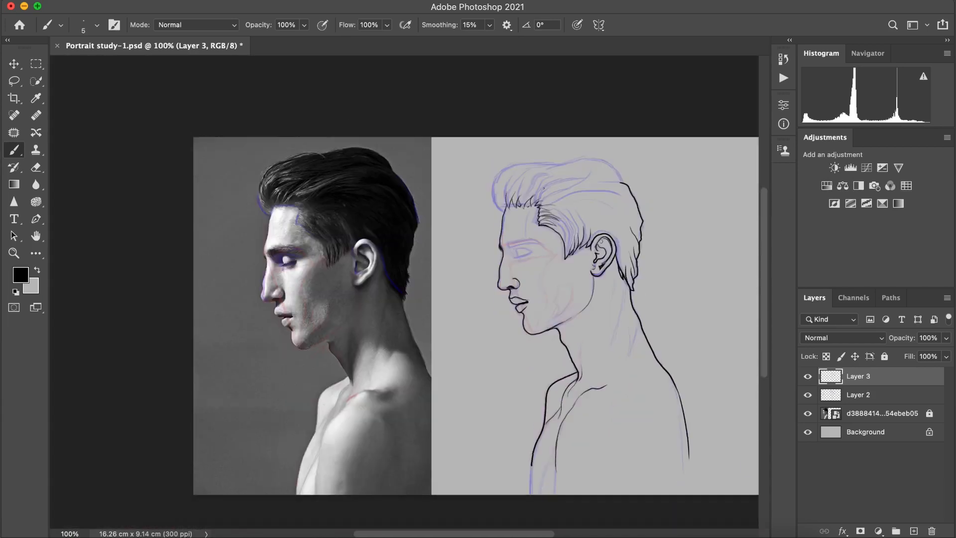
key("super+equal")
scroll(557, 124, "up", 6)
left_click_drag(557, 124, 536, 170)
key("super+z")
Step: Ink the upper hair outline from the quiff back over the crown
key("super+z")
mouse_move(577, 119)
left_mouse_down()
mouse_move(534, 166)
mouse_move(559, 212)
left_mouse_up()
left_click_drag(558, 198, 546, 174)
mouse_move(561, 203)
left_mouse_down()
mouse_move(543, 160)
mouse_move(598, 114)
mouse_move(696, 118)
left_mouse_up()
key("super+z")
key("super+z")
left_click_drag(605, 115, 690, 121)
left_click_drag(577, 121, 612, 114)
left_click_drag(503, 534, 525, 535)
left_click_drag(563, 118, 681, 155)
key("super+z")
key("super+z")
Step: Ink the eyebrow and the closed eyelid with its lash line
key("super+minus")
key("super+plus")
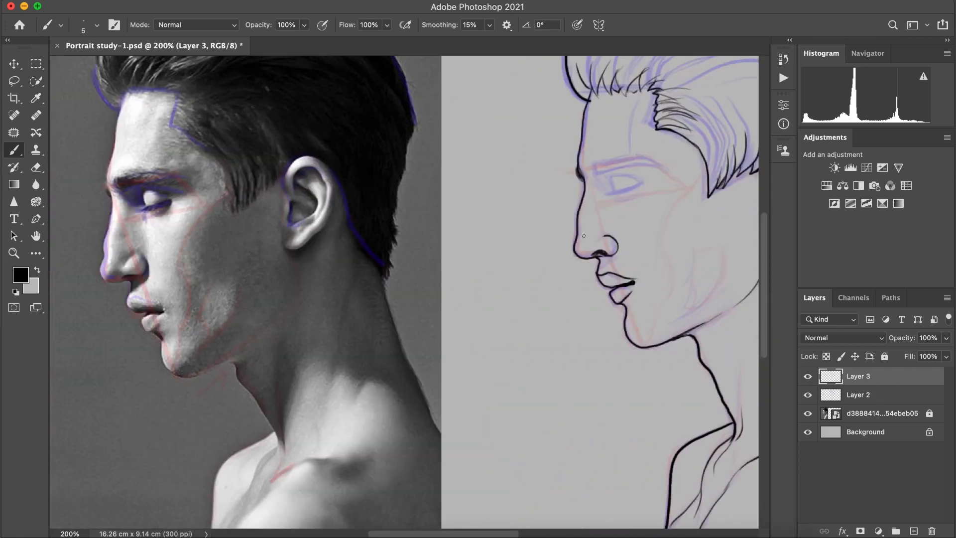
left_click_drag(619, 162, 661, 168)
left_click_drag(593, 173, 667, 174)
left_click_drag(608, 183, 636, 187)
left_click_drag(620, 190, 606, 195)
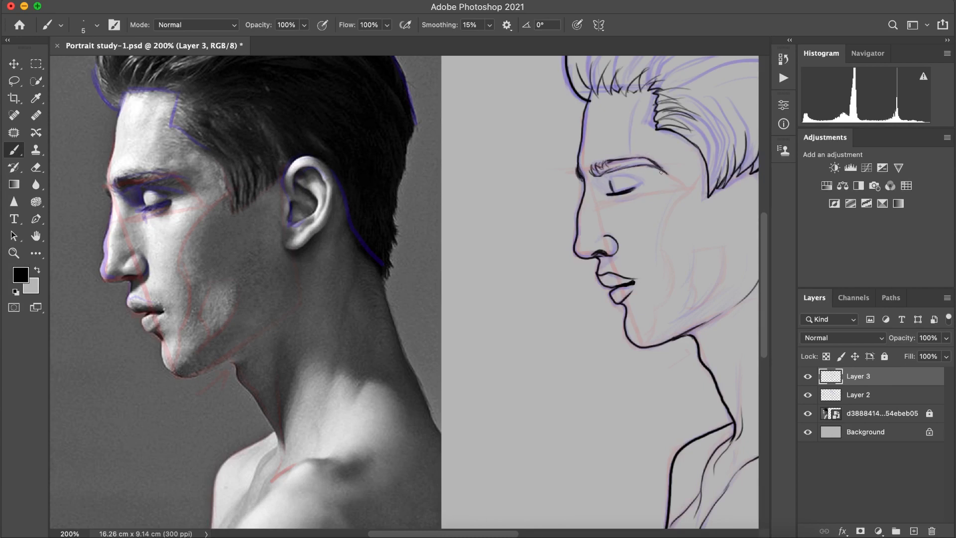
Step: Erase the heavy inked line along the tail of the eyebrow to thin it out
left_click(36, 168)
left_click_drag(664, 181, 635, 172)
key("super+plus")
key("super+minus")
Step: Lasso the inked closed eye, nudge it 3 pixels right and 2 pixels down, and deselect it
left_click(14, 81)
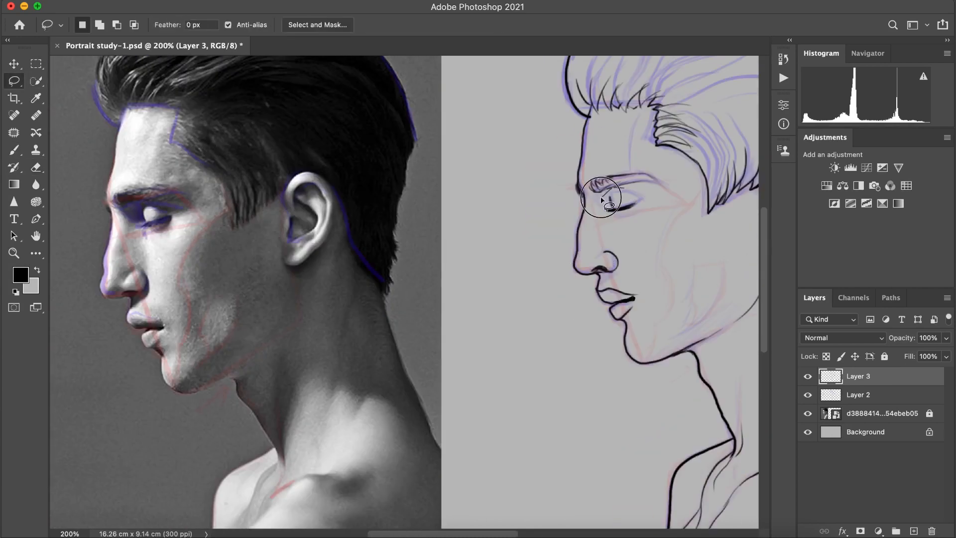
left_click_drag(601, 199, 624, 188)
key("v")
key("Right")
key("Right")
key("Right")
key("Right")
key("Down")
key("Down")
key("super+d")
key("z")
mouse_move(564, 147)
left_mouse_down()
mouse_move(493, 215)
mouse_move(575, 435)
mouse_move(460, 402)
mouse_move(502, 488)
left_mouse_up()
key("b")
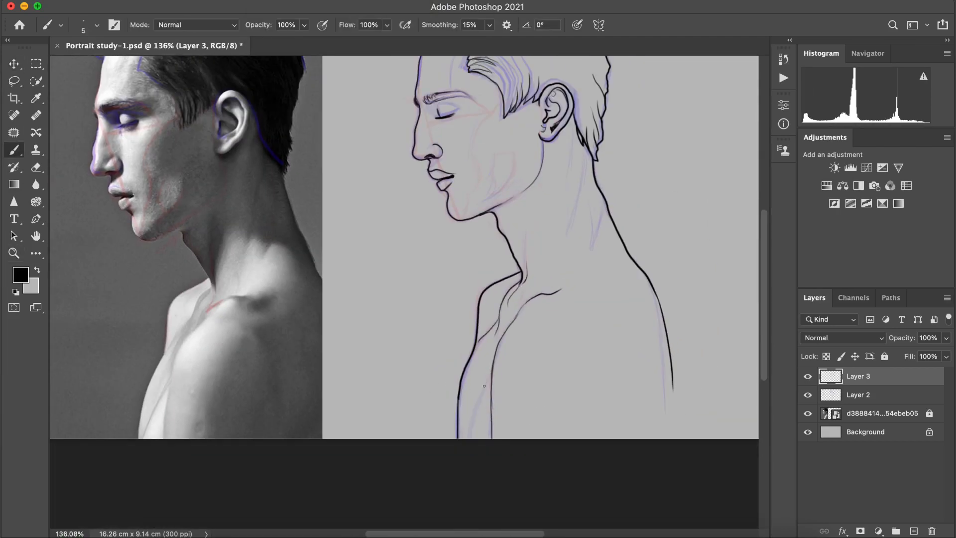
key("z")
mouse_move(588, 249)
left_mouse_down()
mouse_move(559, 214)
mouse_move(668, 184)
mouse_move(568, 173)
mouse_move(715, 109)
left_mouse_up()
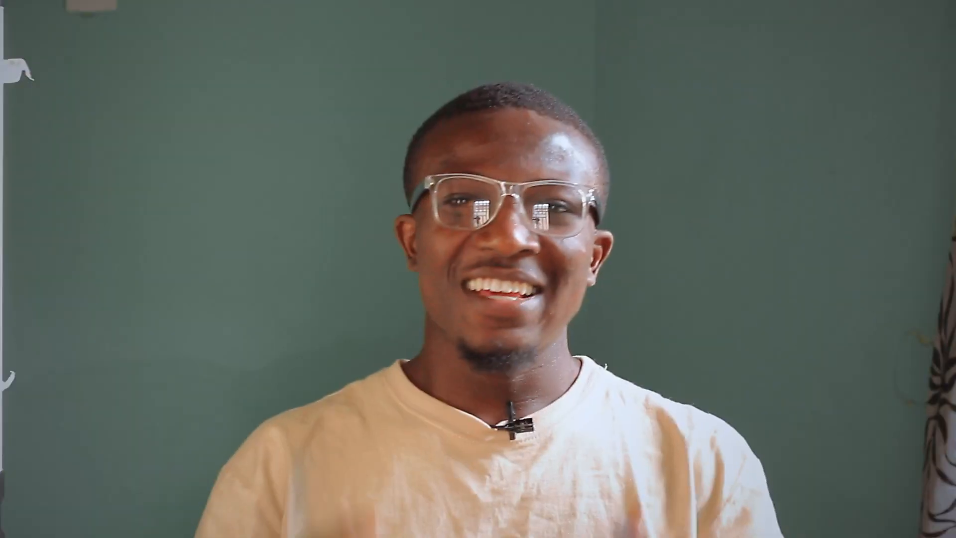